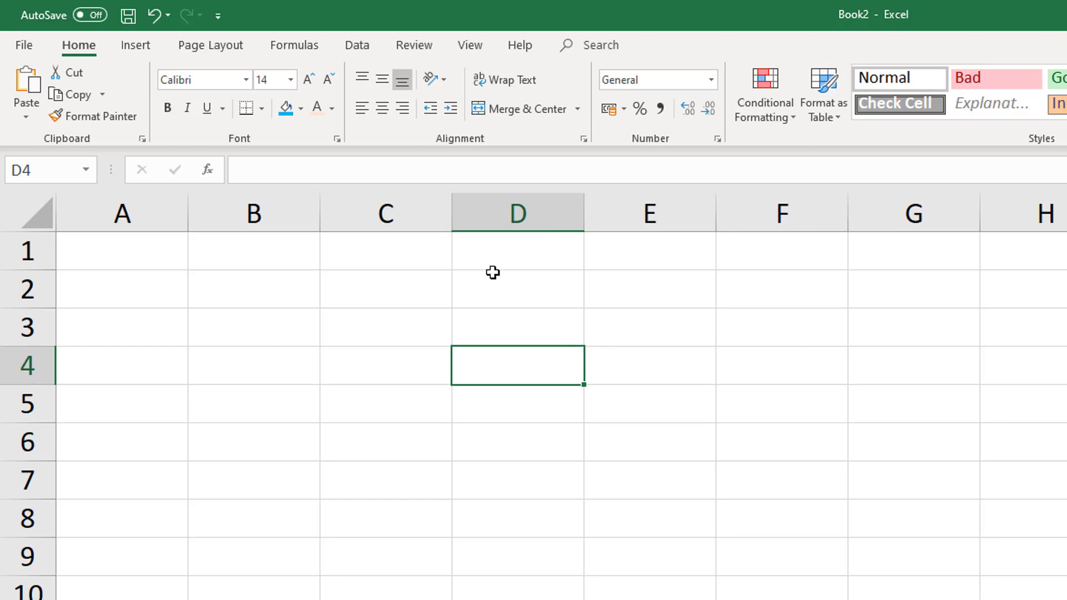
- Browse the Recently Used, Financial, Logical and Date & Time function lists on the Formulas ribbon
click(305, 46)
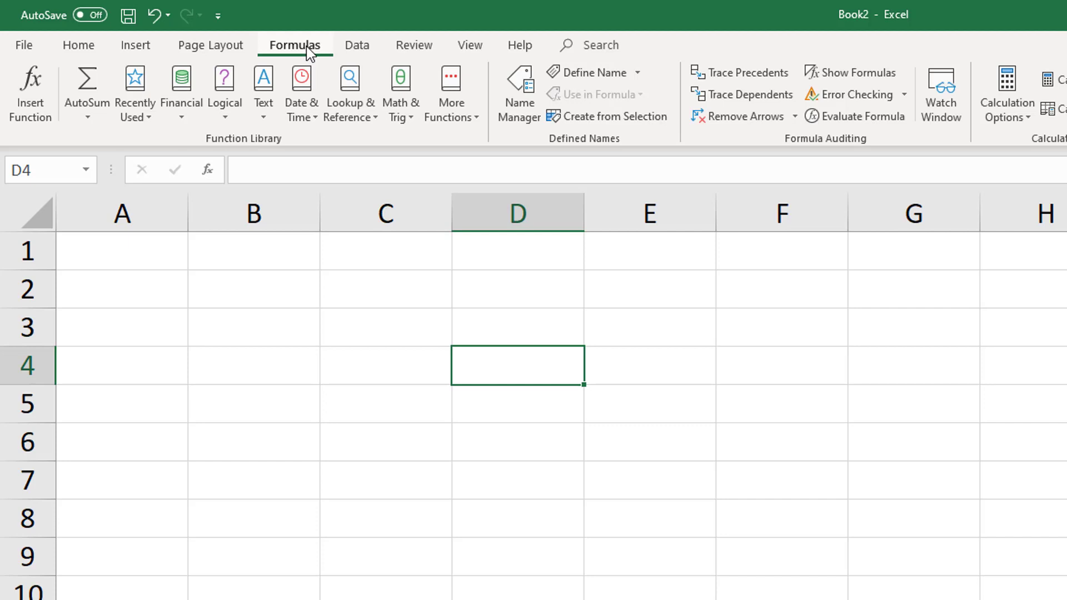
click(134, 122)
click(196, 118)
click(225, 114)
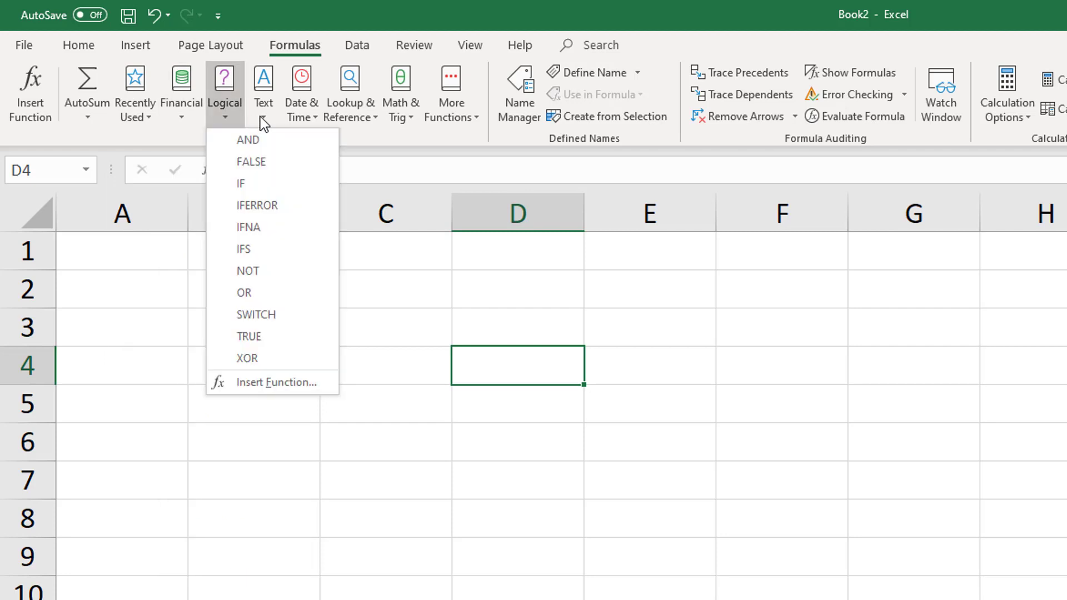
click(305, 113)
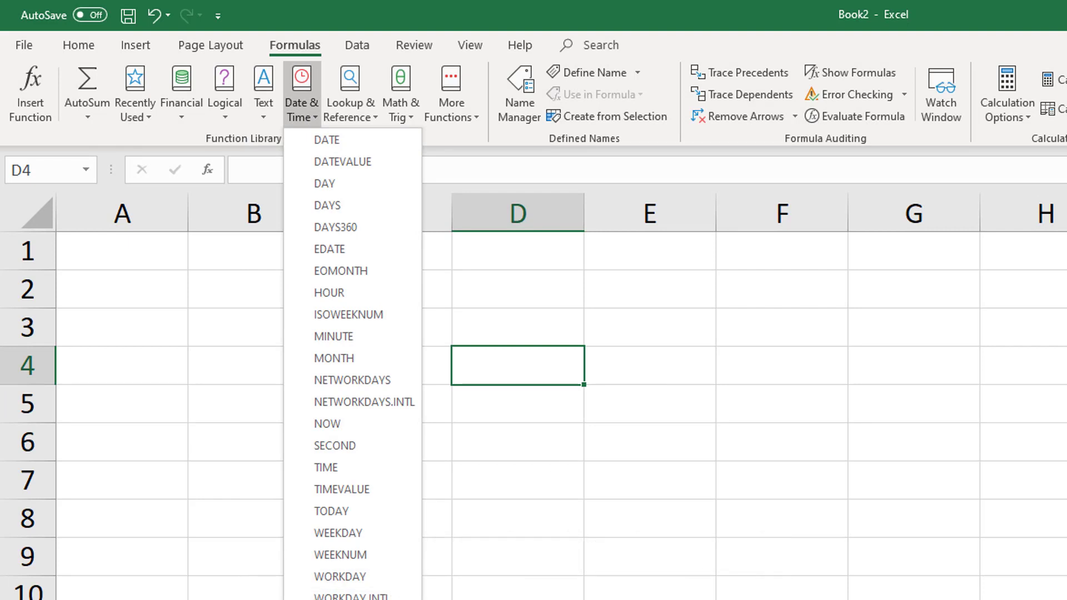
click(993, 305)
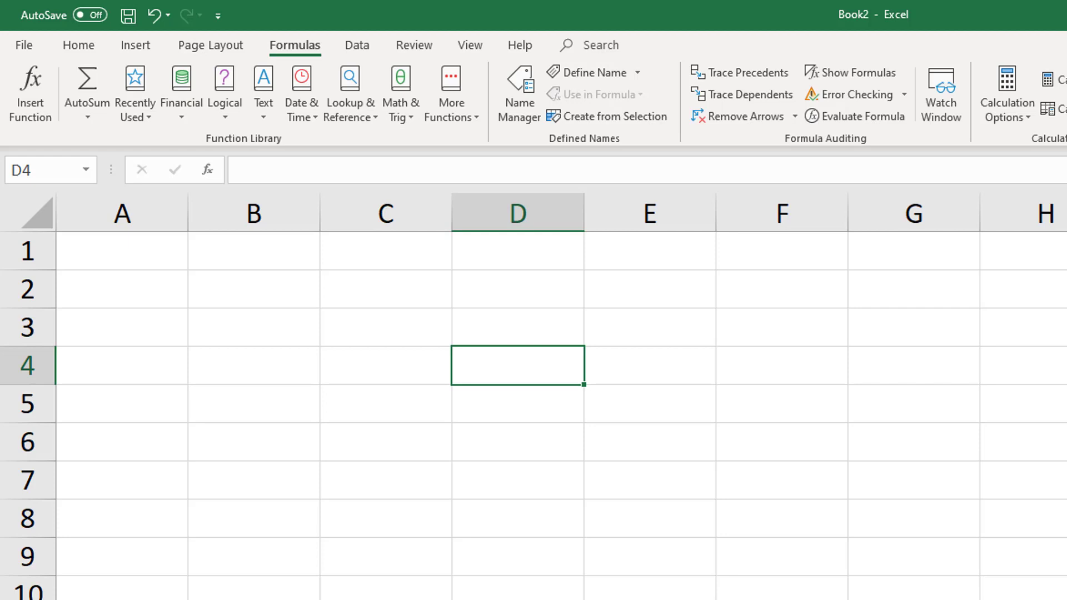
- Enter the labels 'Formulas' in D4 and 'Function' in D5
text(Formu)
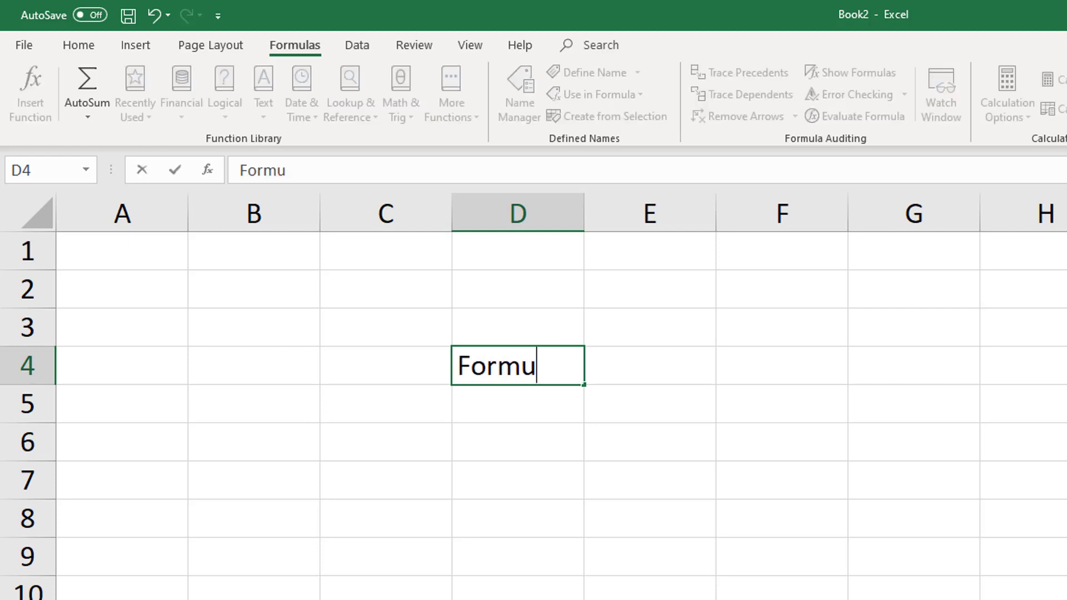
text(las)
key(BackSpace)
text(e)
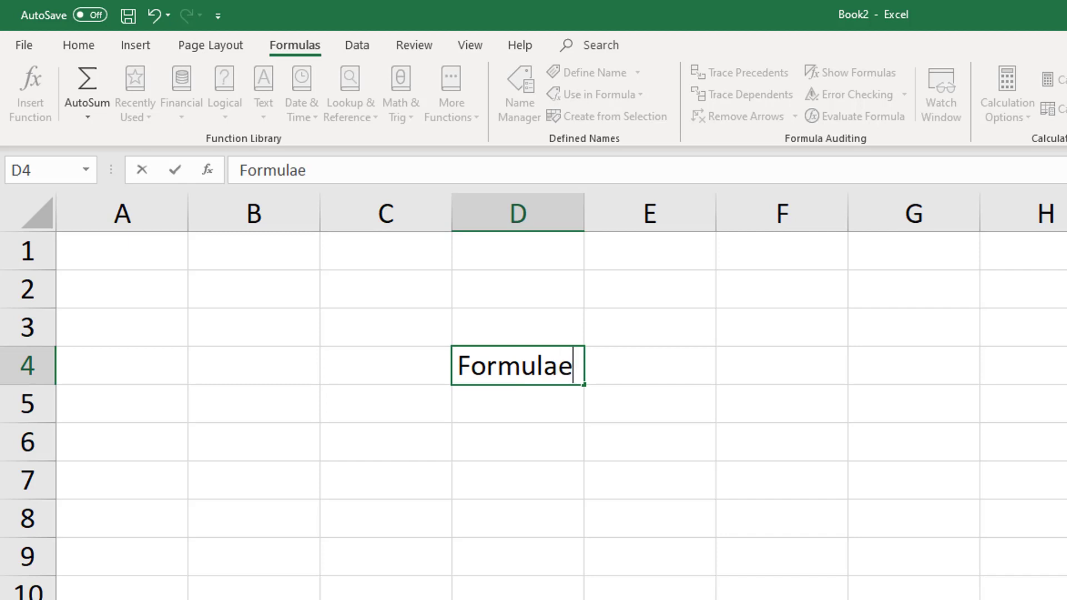
key(BackSpace)
text(s)
key(Return)
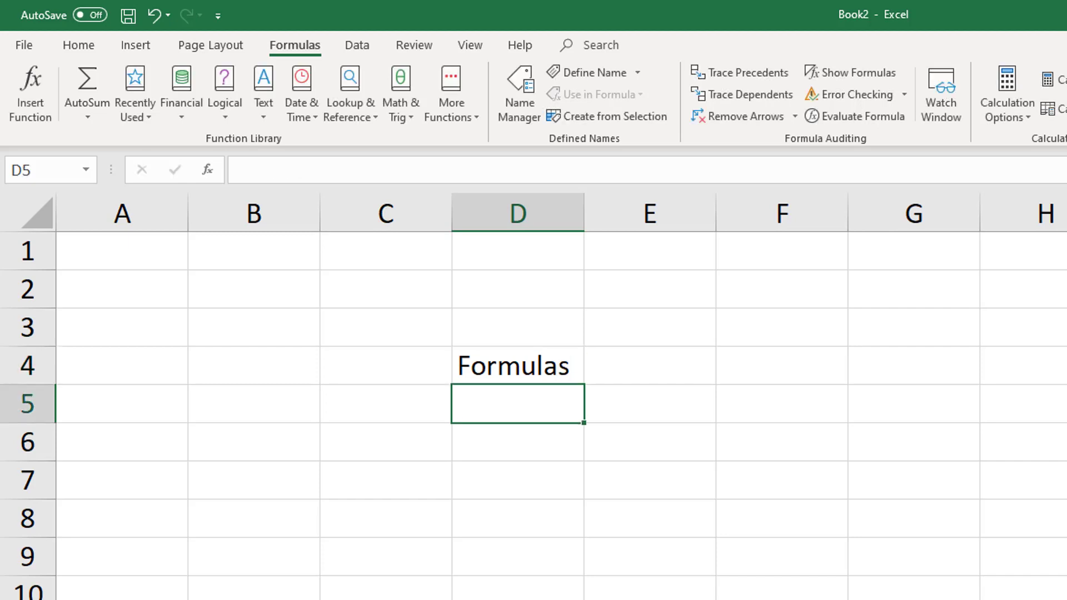
text(Function)
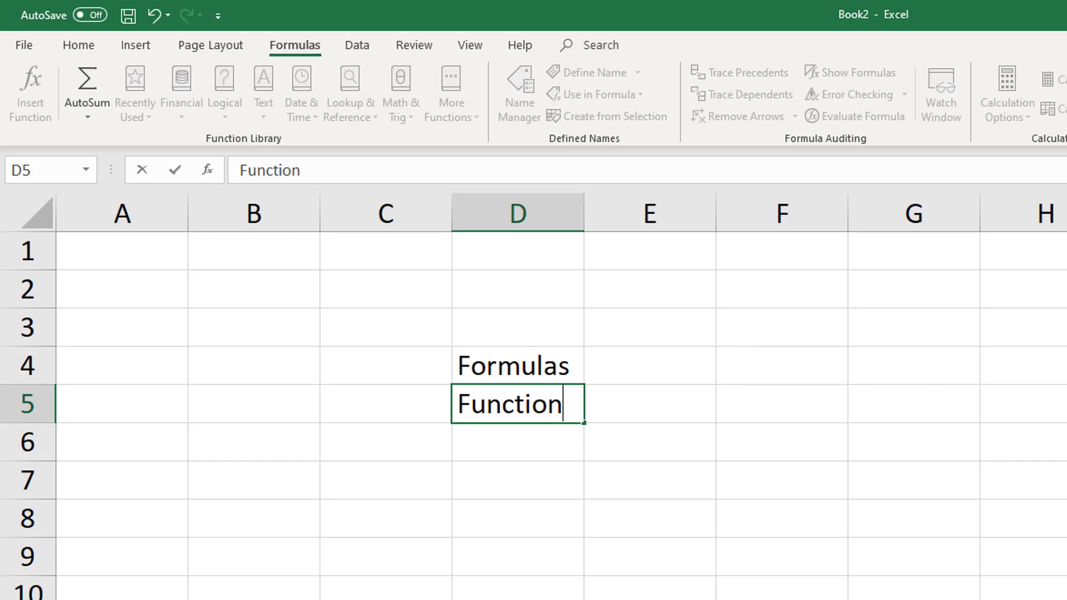
key(Tab)
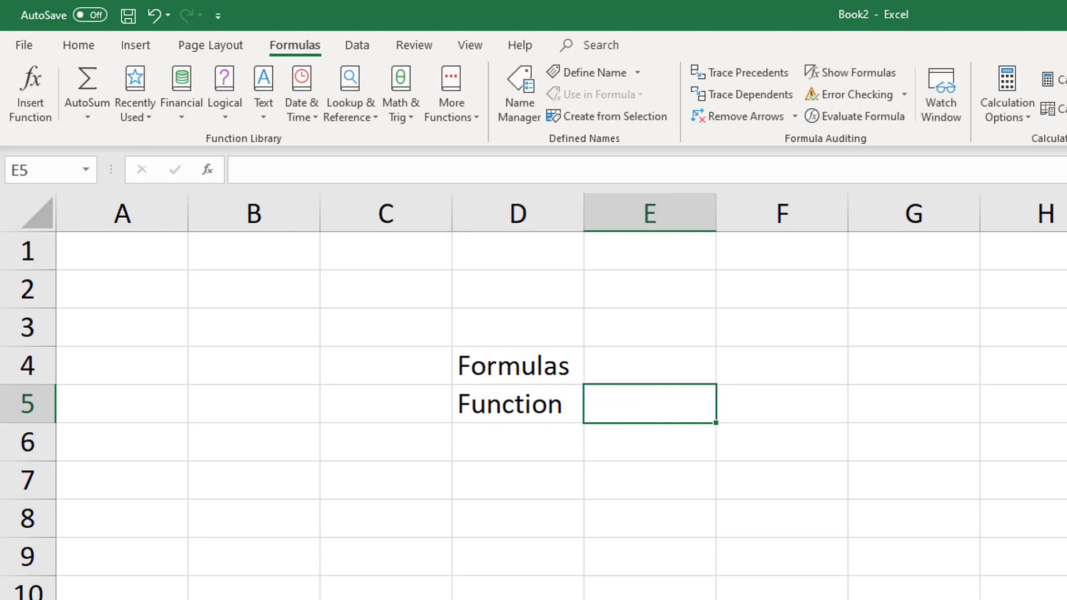
- Enter 2x+7 in E4 and begin a + entry in E5
click(649, 365)
text(2x+)
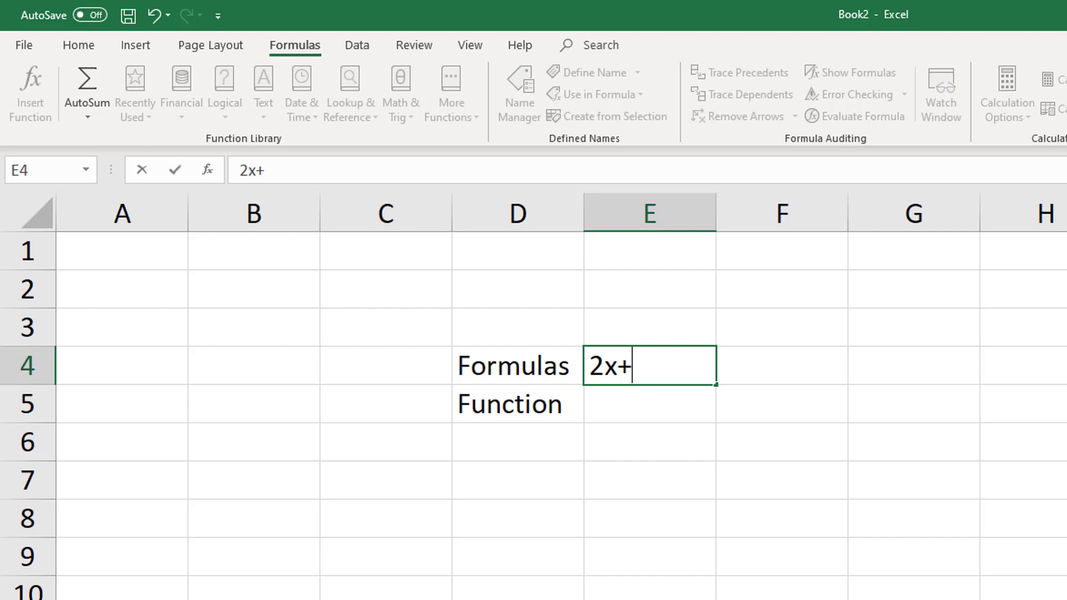
text(7)
click(636, 406)
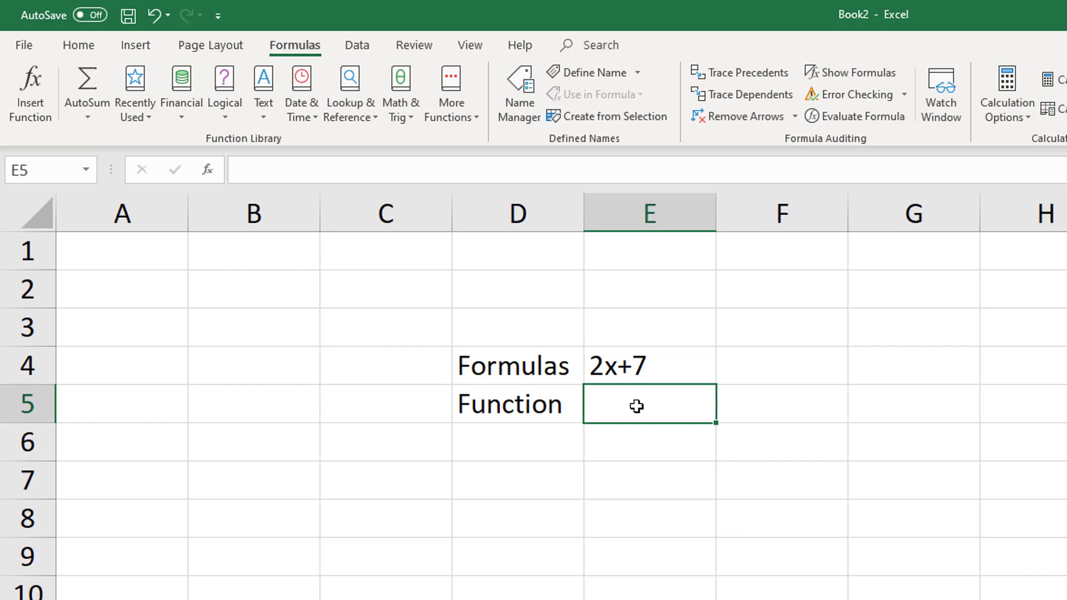
text(x)
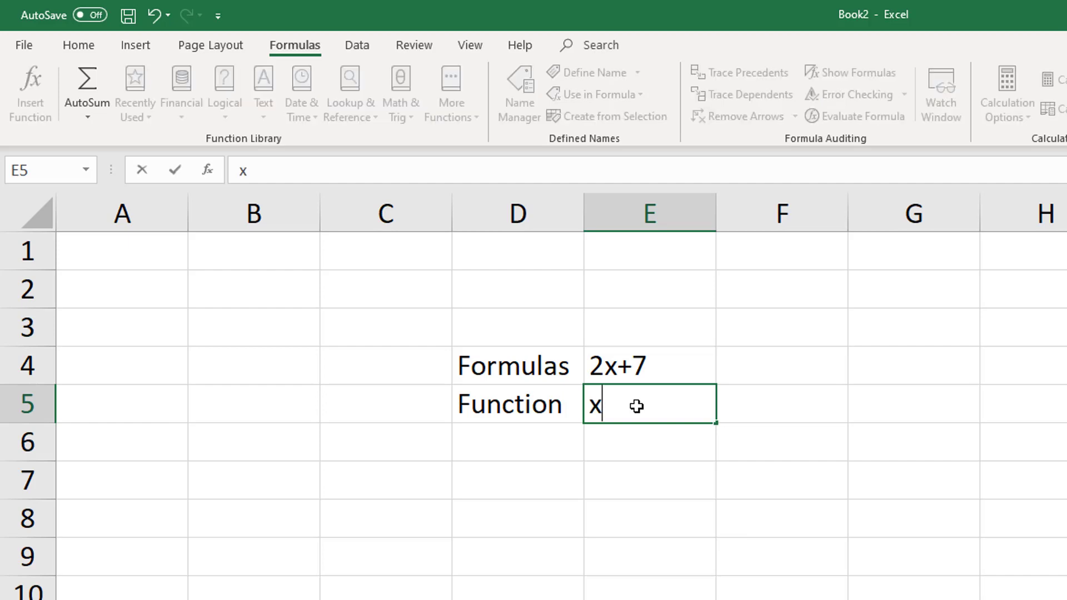
key(BackSpace)
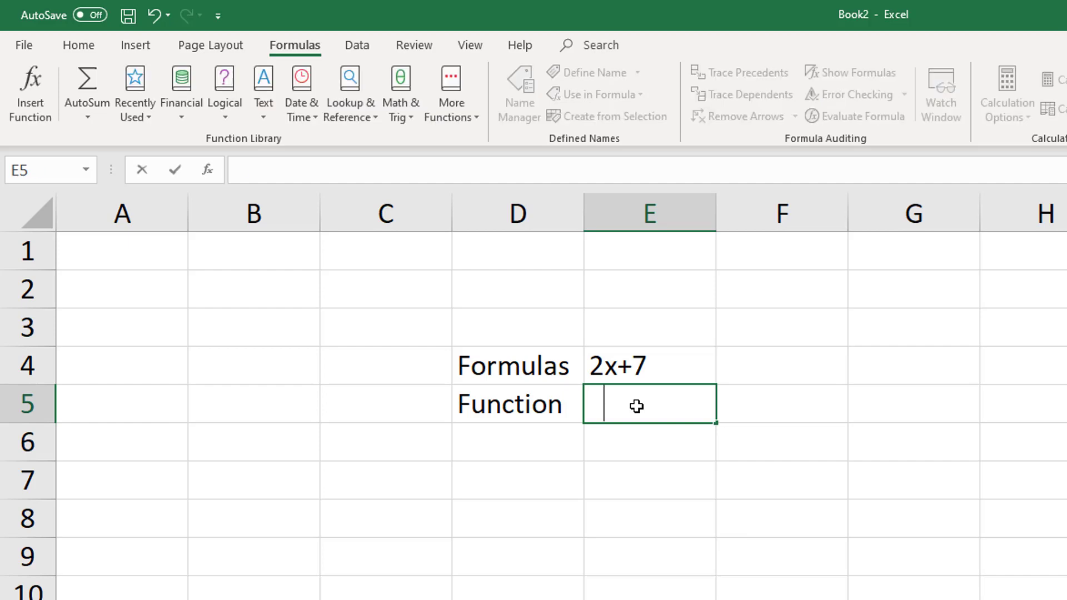
text(+)
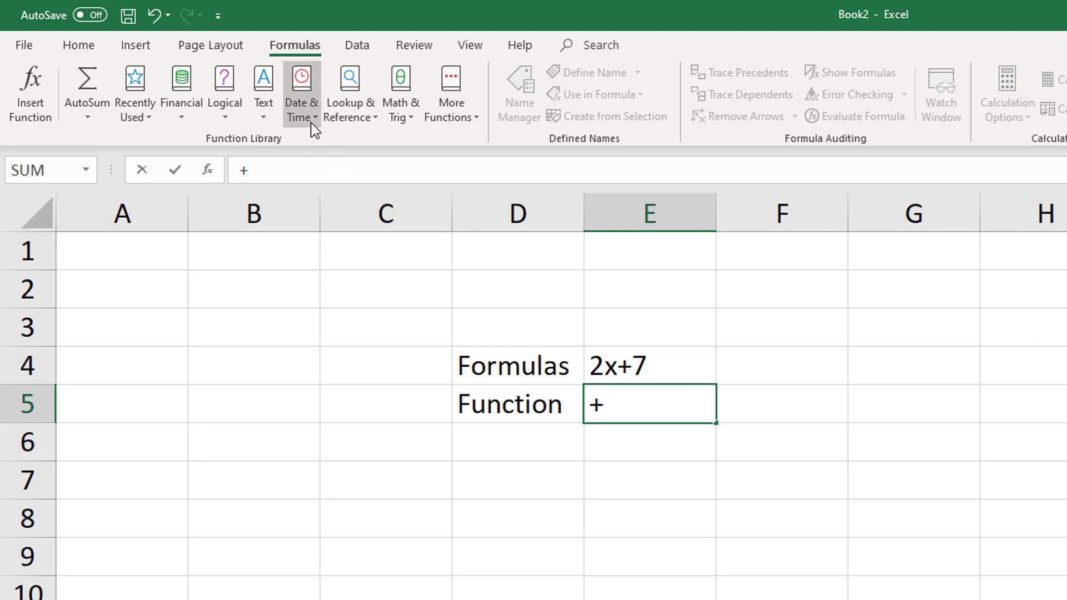
- Browse the Logical and Date & Time function lists, then undo the E4 reference
click(235, 115)
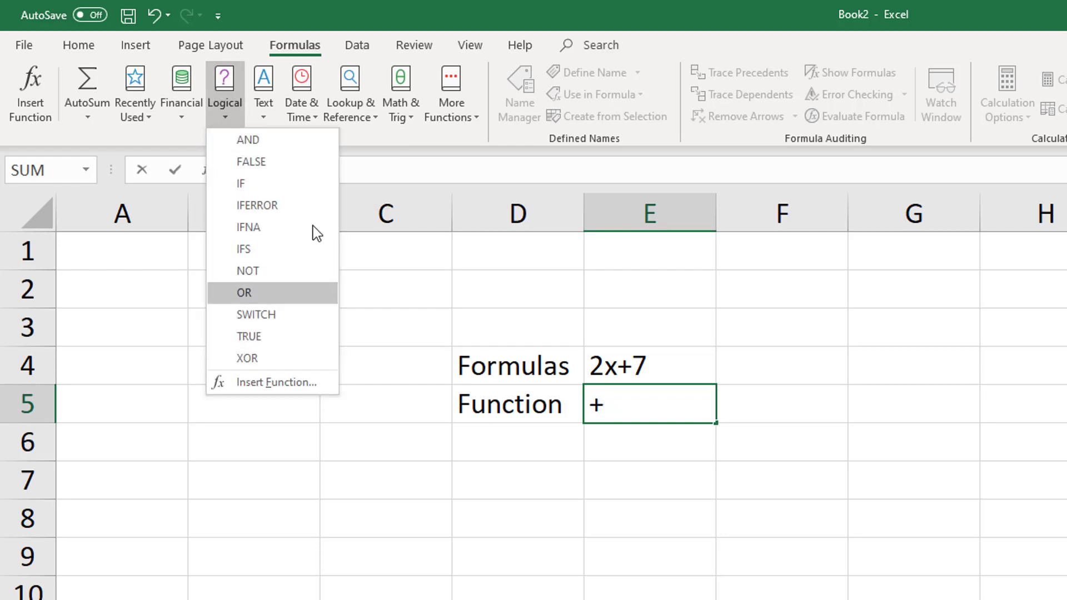
click(283, 105)
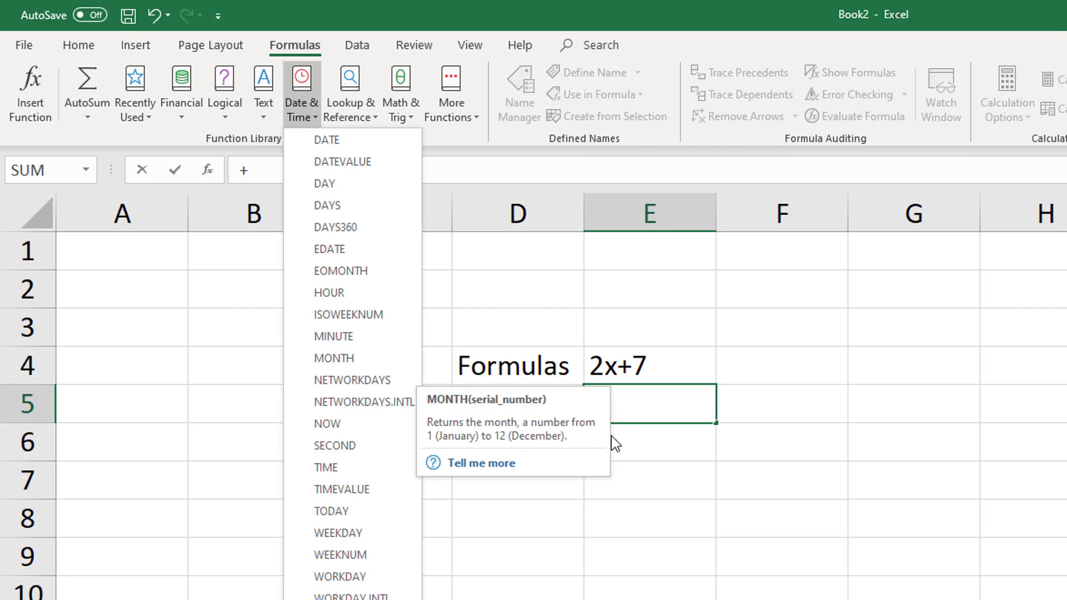
click(652, 408)
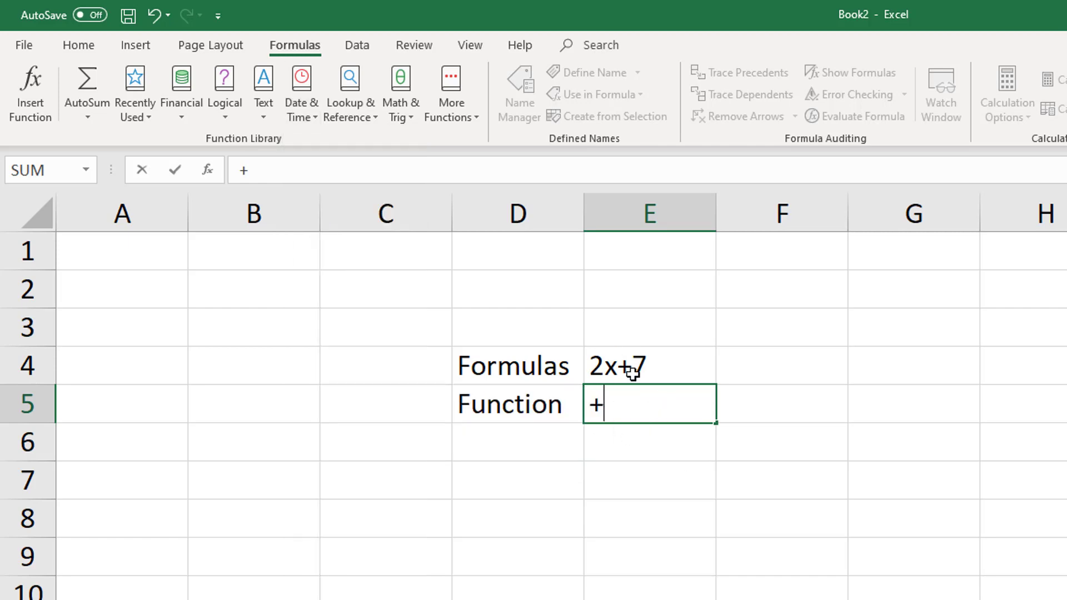
click(691, 367)
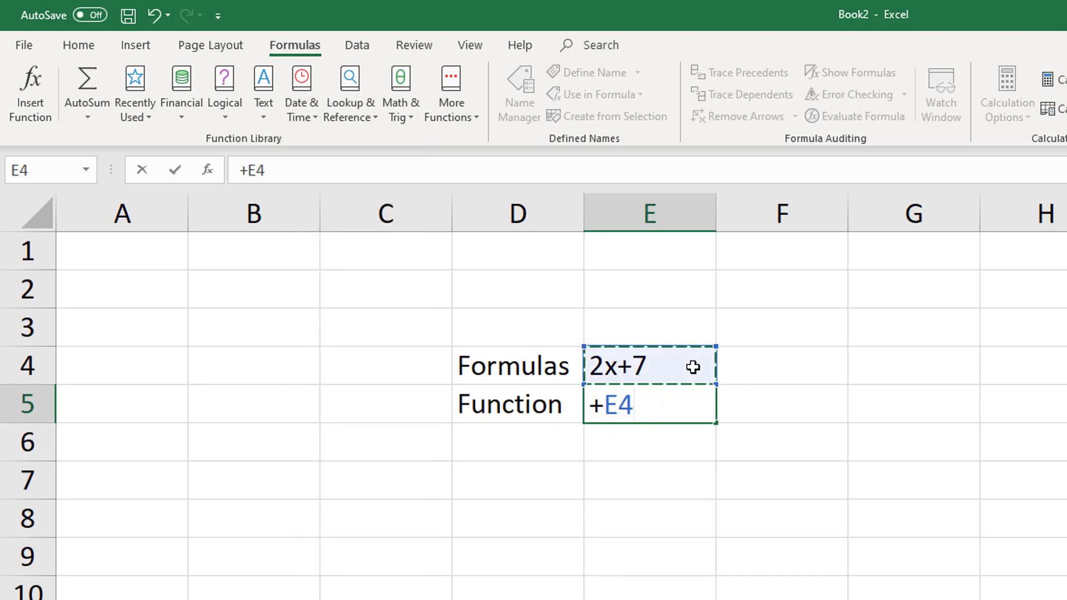
click(153, 16)
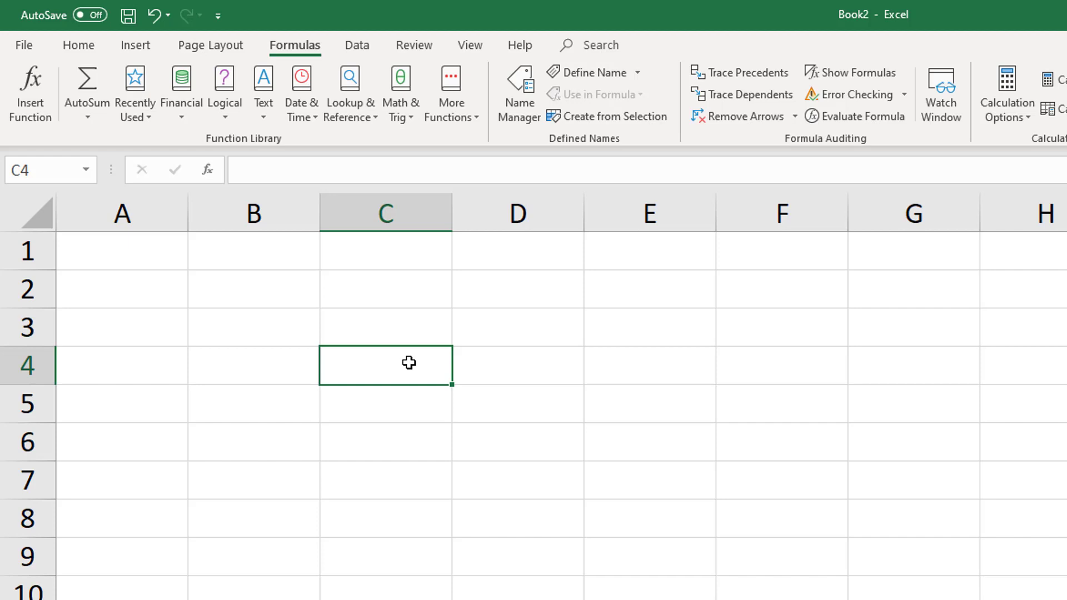
- Enter 5+5 in C4, then redo it as the formula =5+5 showing 10
text(+)
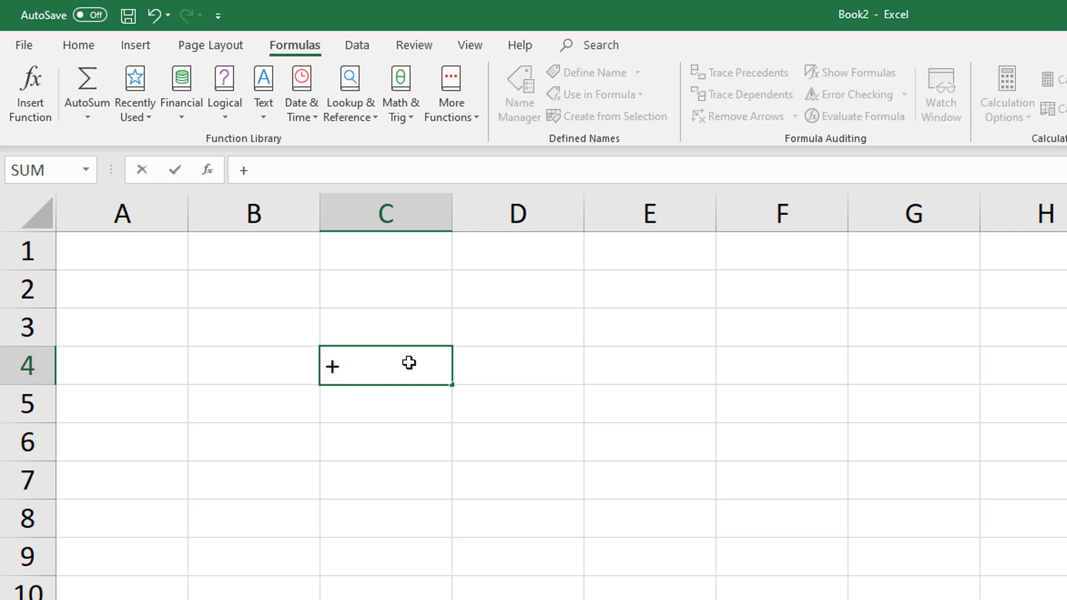
key(BackSpace)
text(5+5)
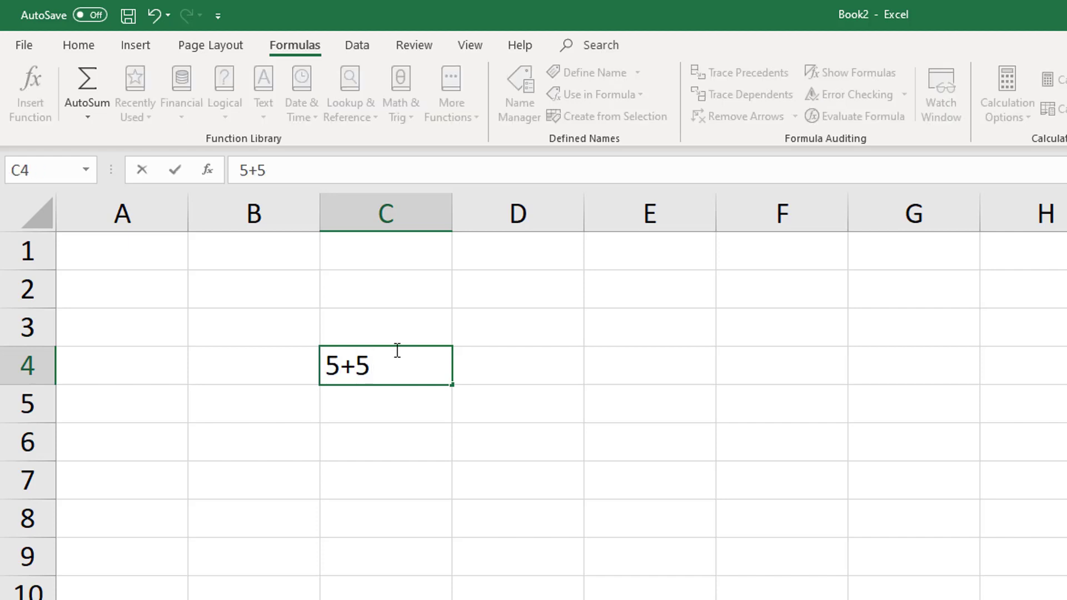
key(Return)
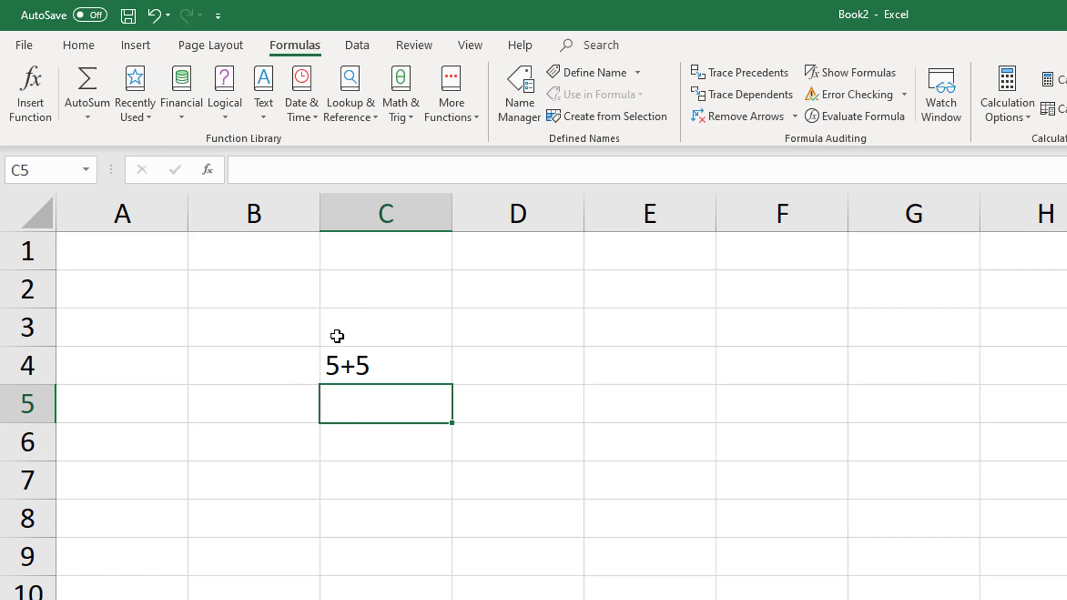
click(352, 364)
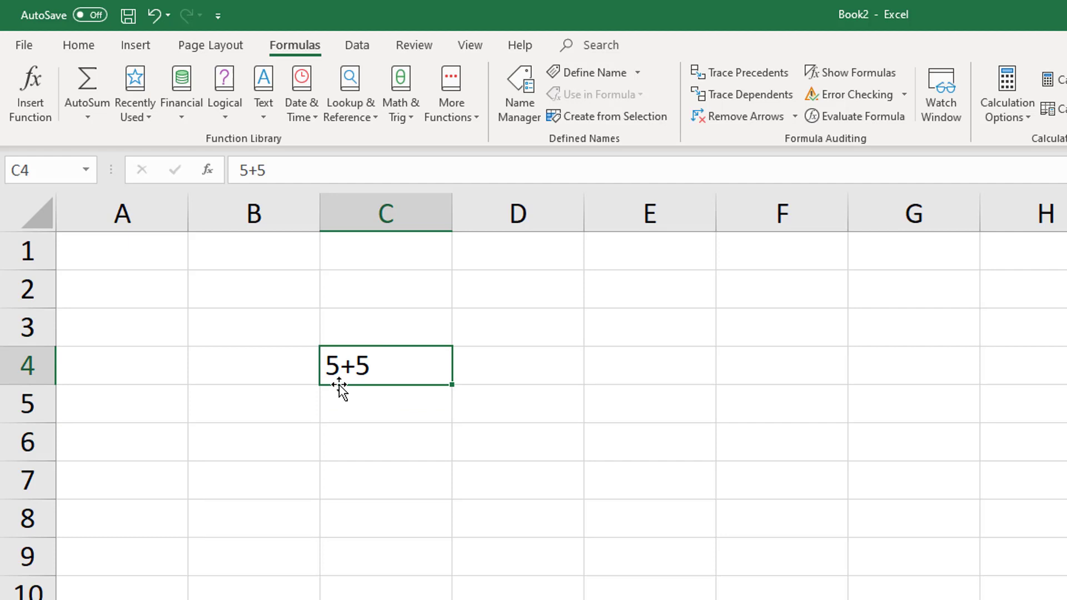
text(=)
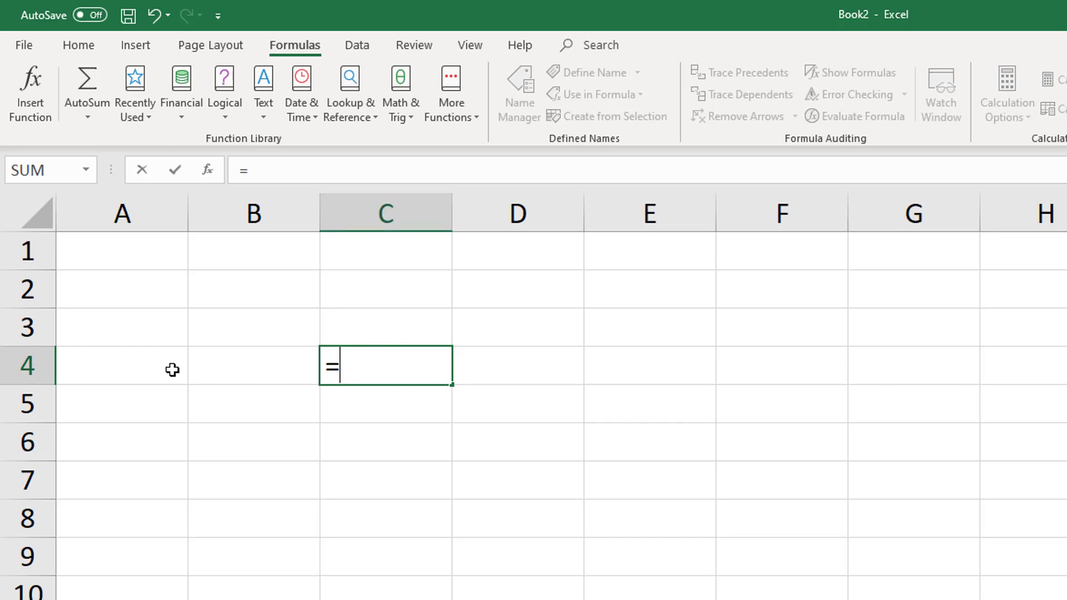
text(5+5)
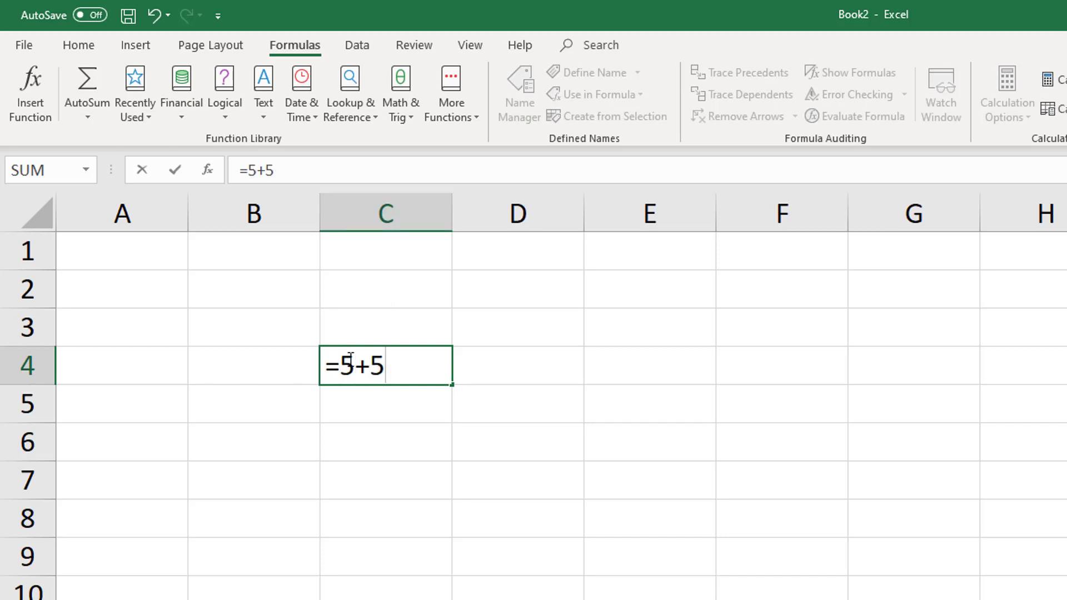
key(Return)
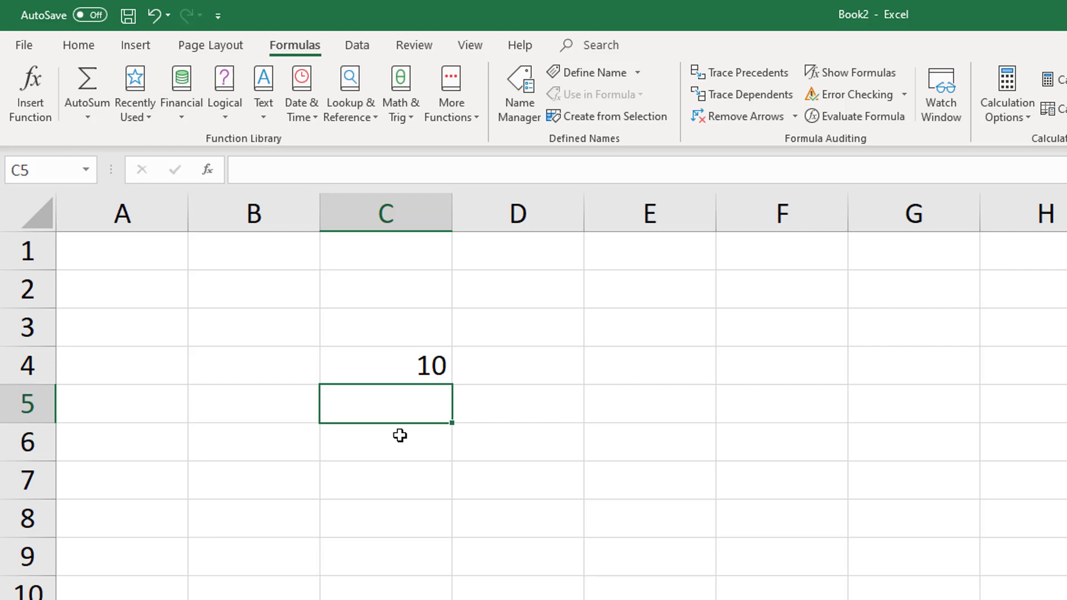
- Edit the C4 formula to =5+7 so it shows 12
click(428, 374)
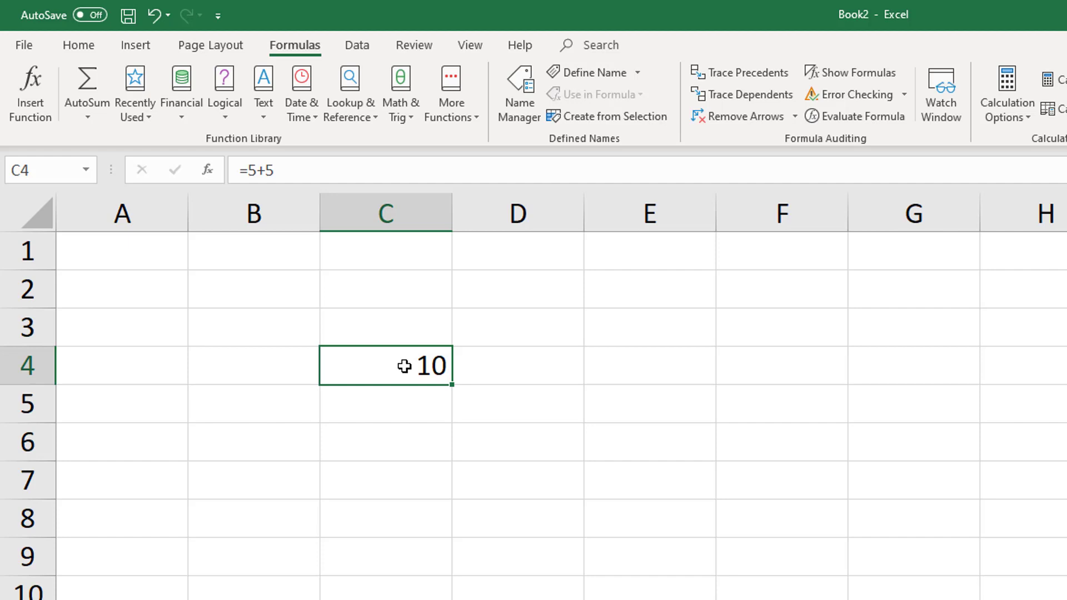
click(280, 176)
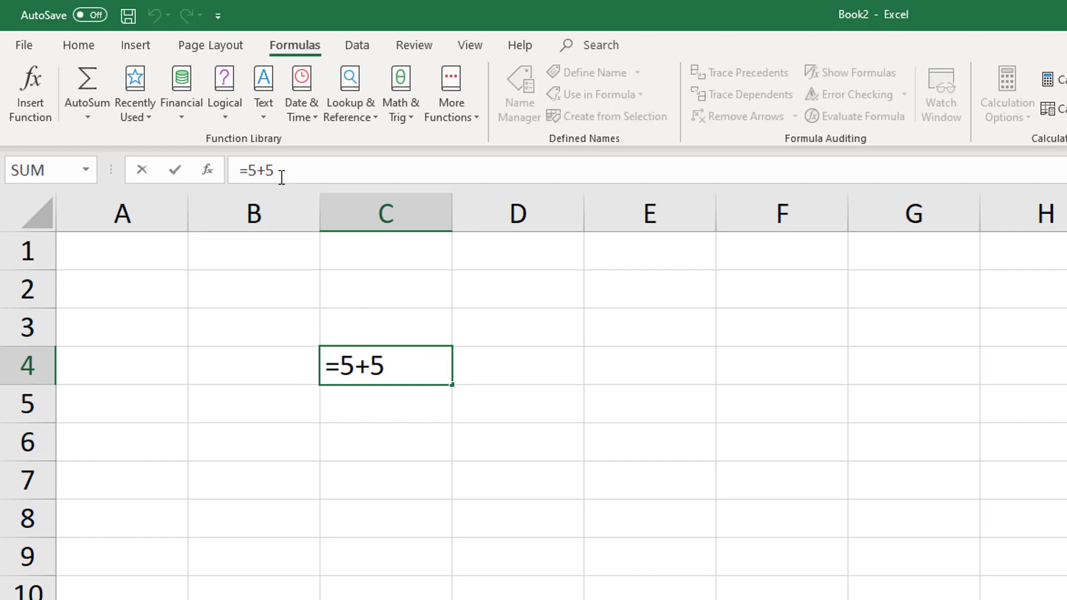
key(BackSpace)
text(7)
key(Return)
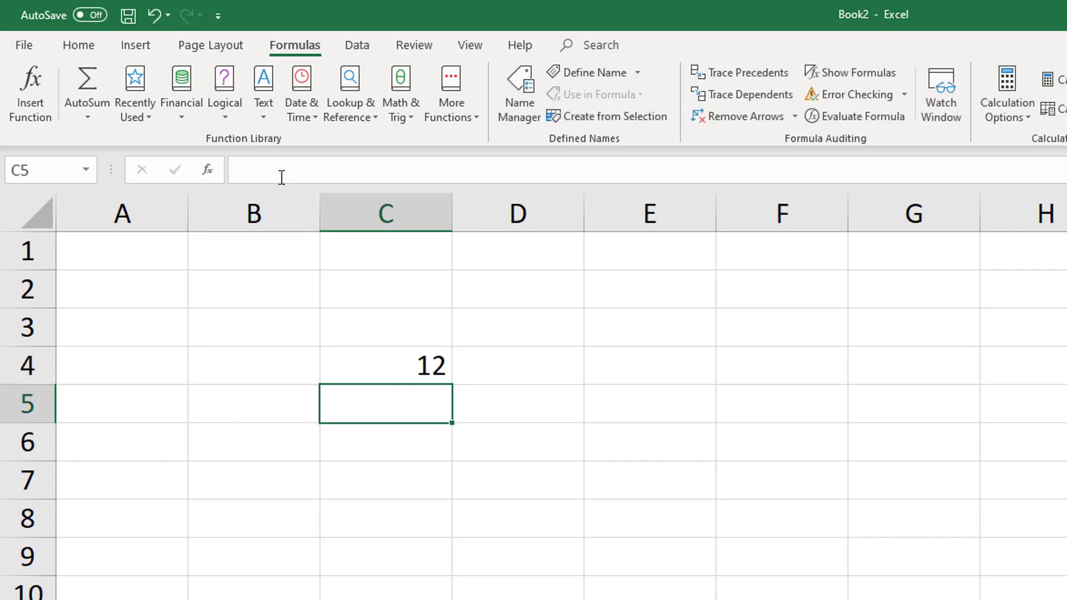
click(395, 373)
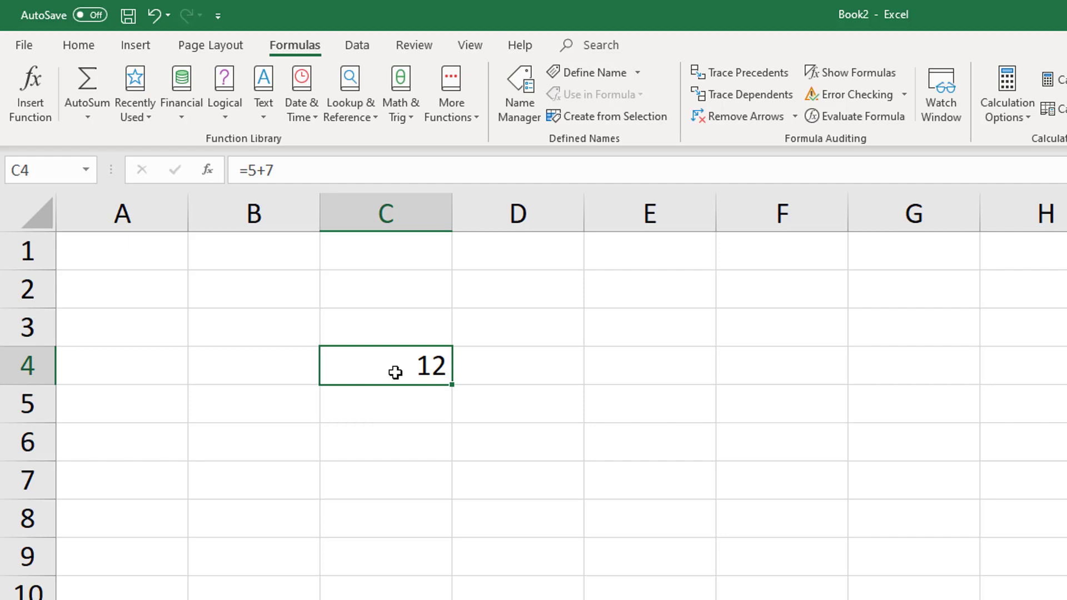
- Enter the Add row: 'Add' in A4 with + in B4
click(157, 363)
text(Add)
key(Tab)
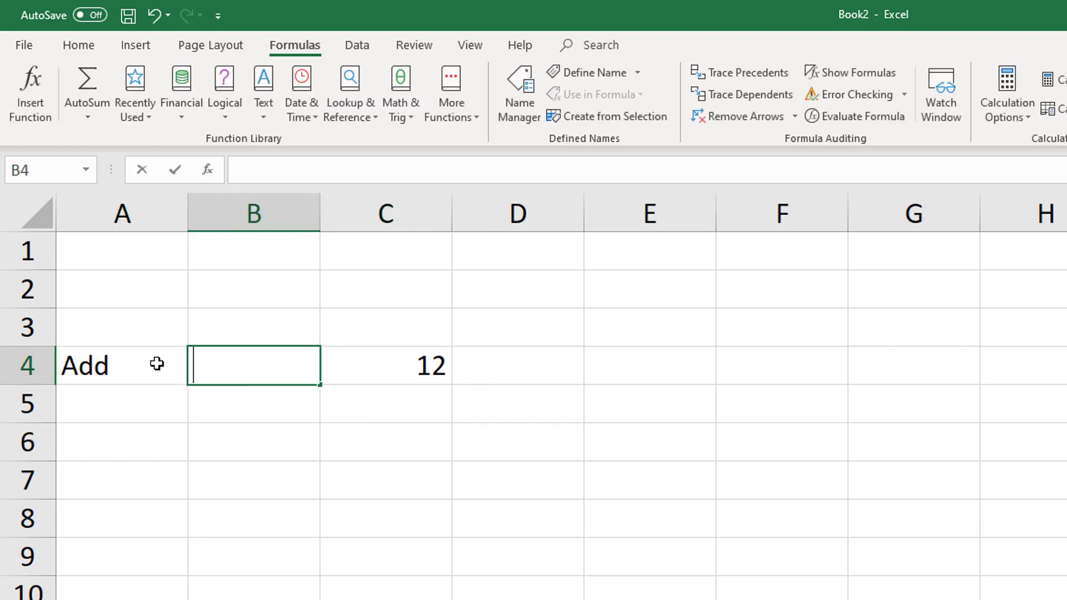
text(+)
key(Return)
key(Left)
- Enter the Subtract row with - in B5 and =15-4 in C5 showing 11
text(Su)
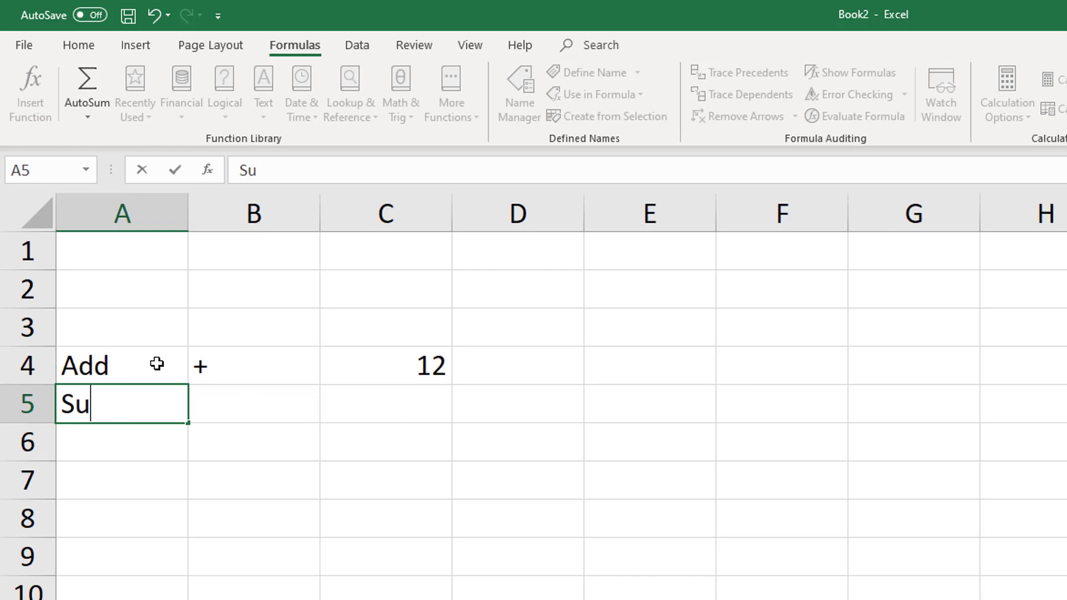
text(btract)
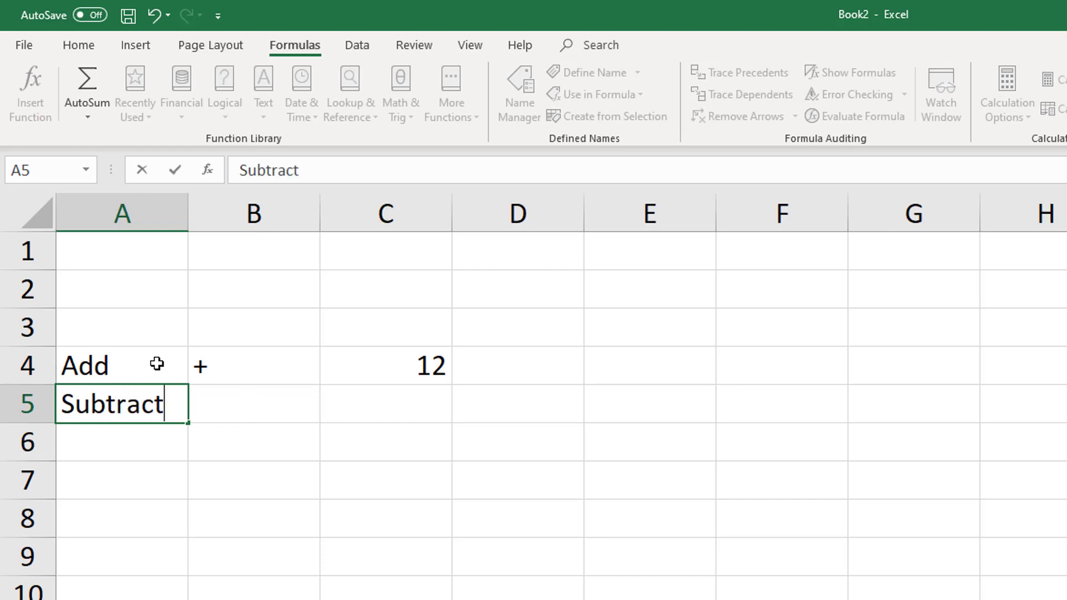
key(Tab)
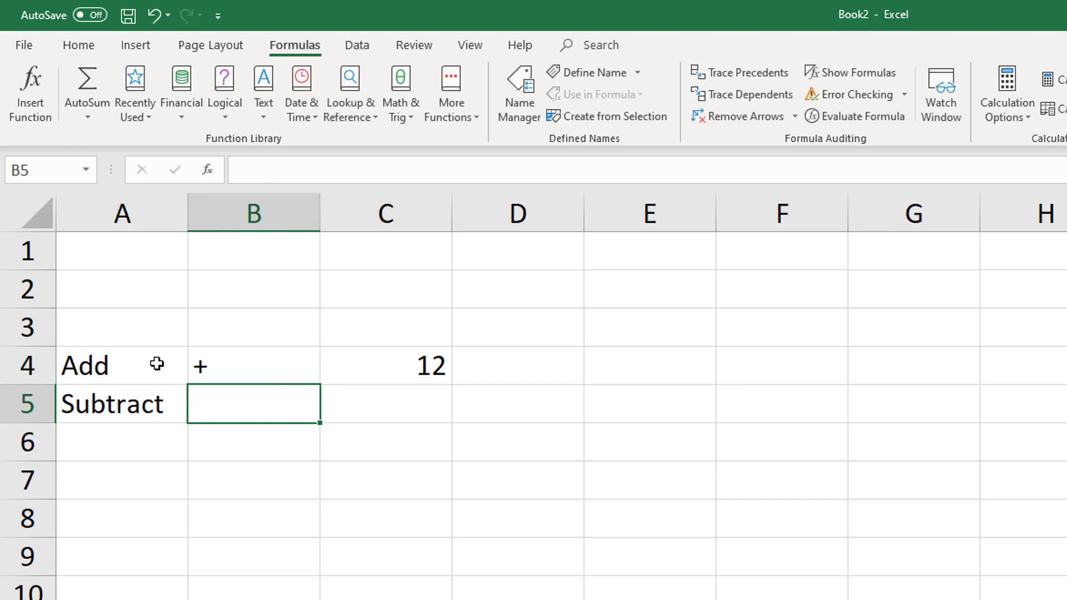
text(-)
key(Tab)
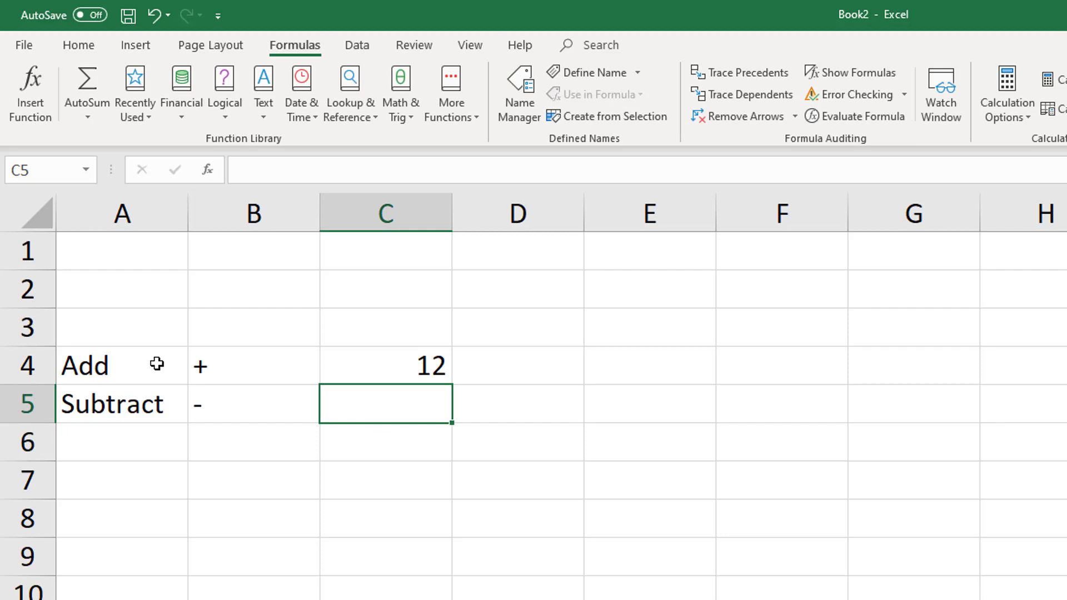
key(F2)
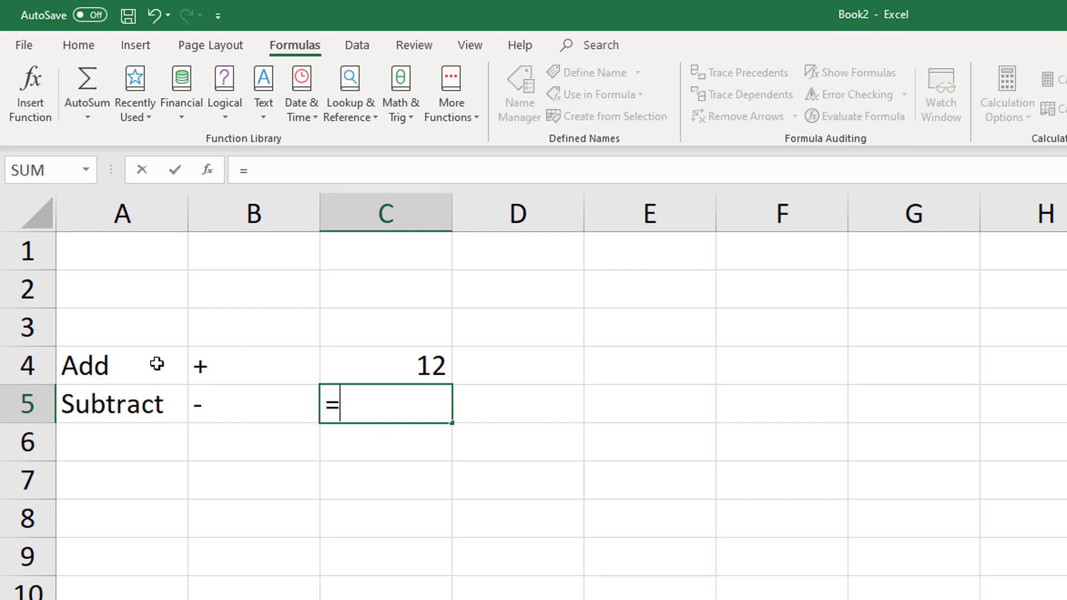
text(15-4)
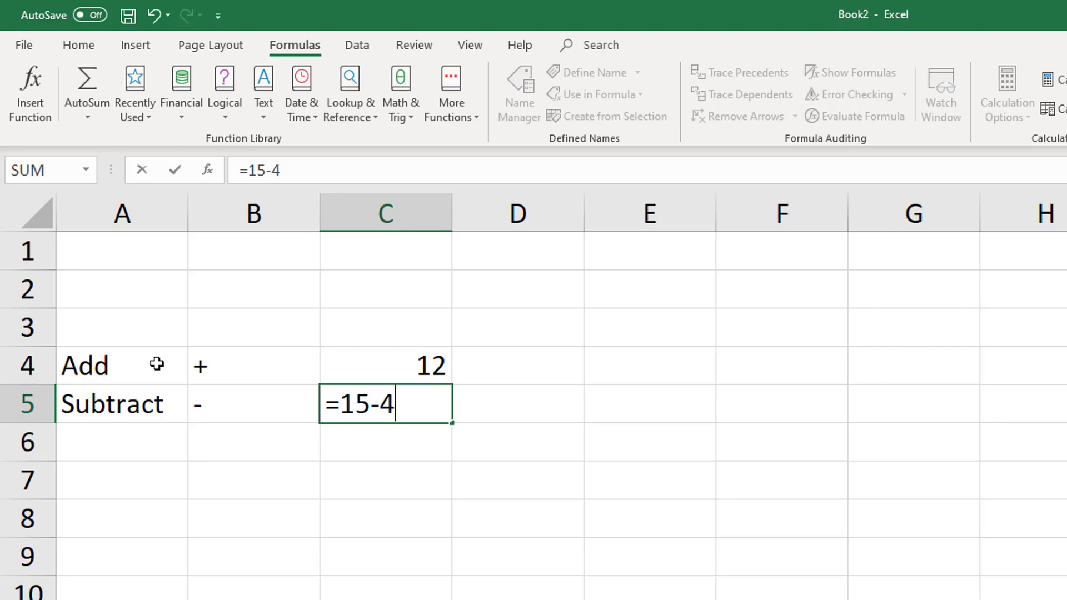
key(Return)
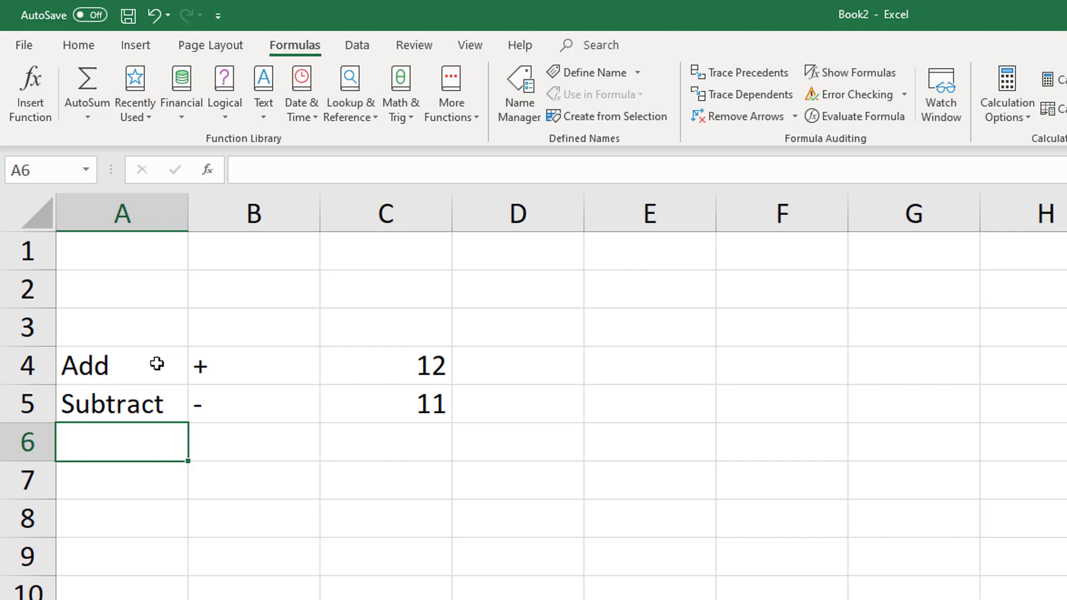
- Enter the Multiply row with * in B6 and =5*4 in C6 showing 20
text(Multiply)
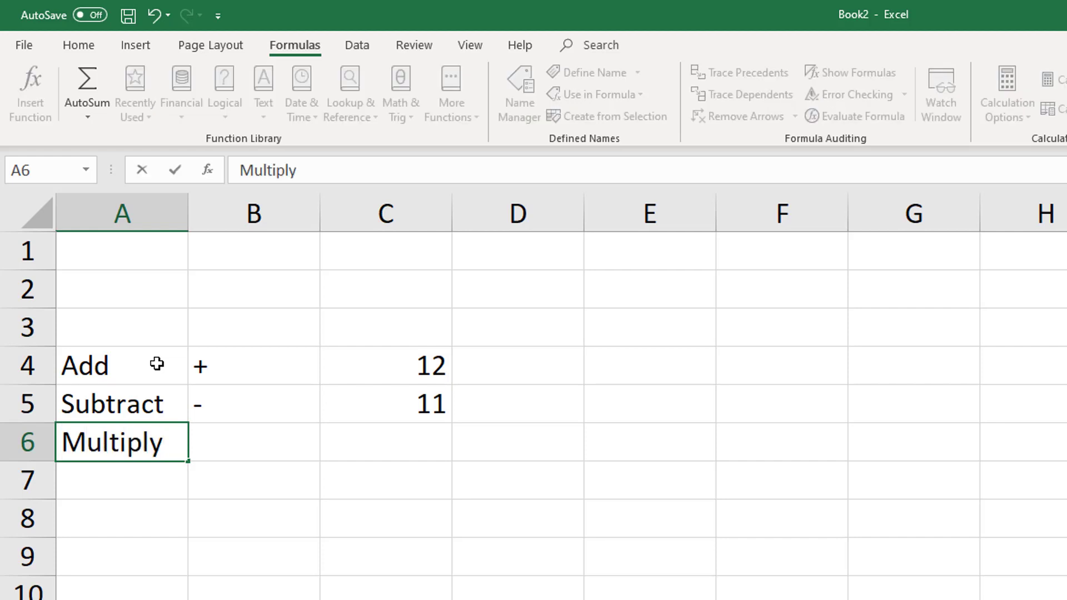
key(Tab)
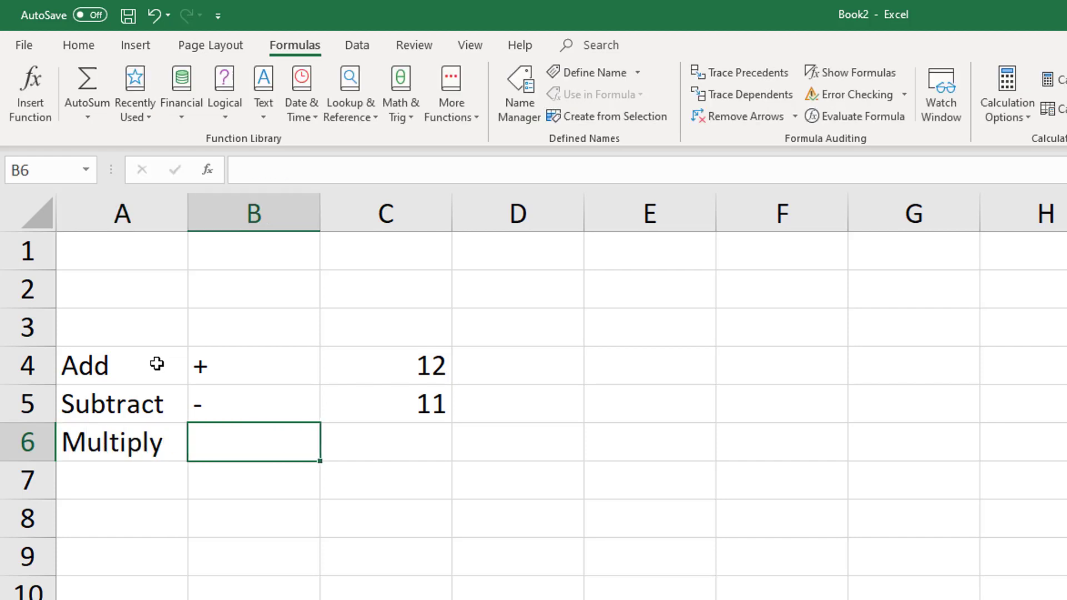
text(x)
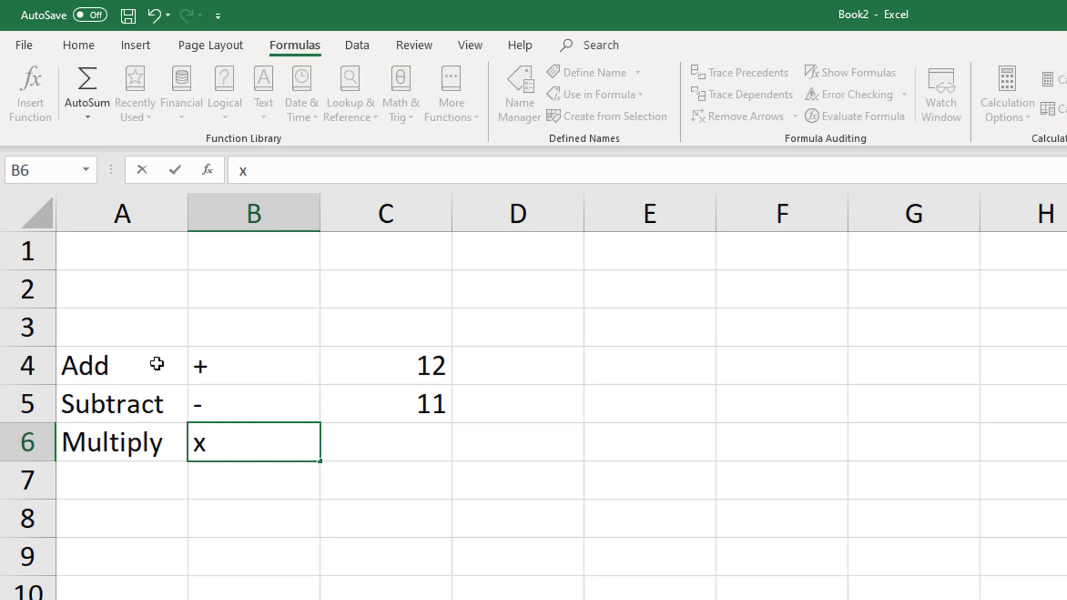
key(BackSpace)
text(*)
key(Tab)
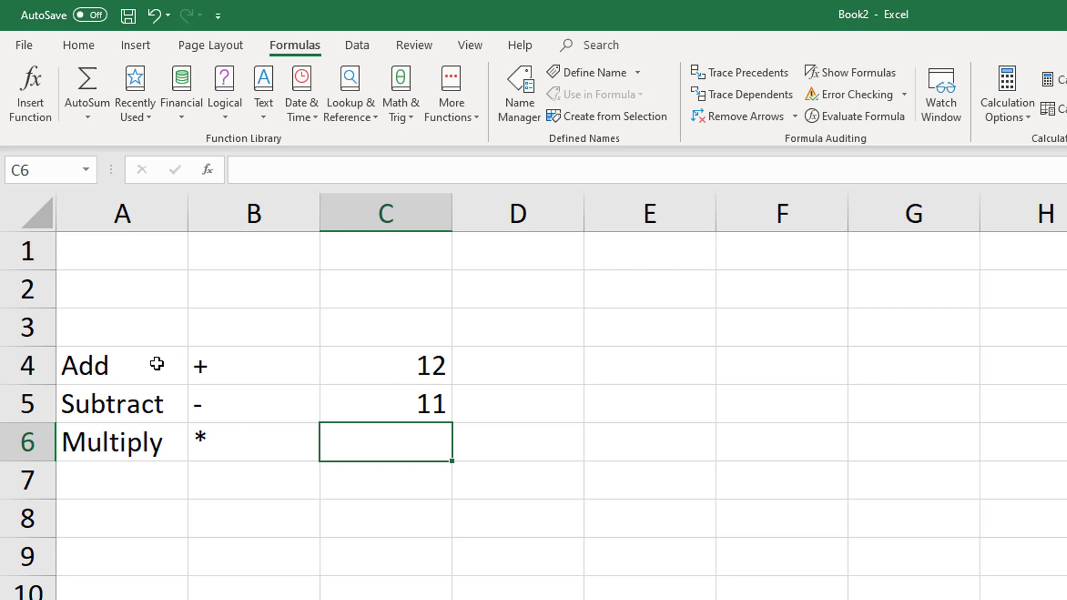
text(=5)
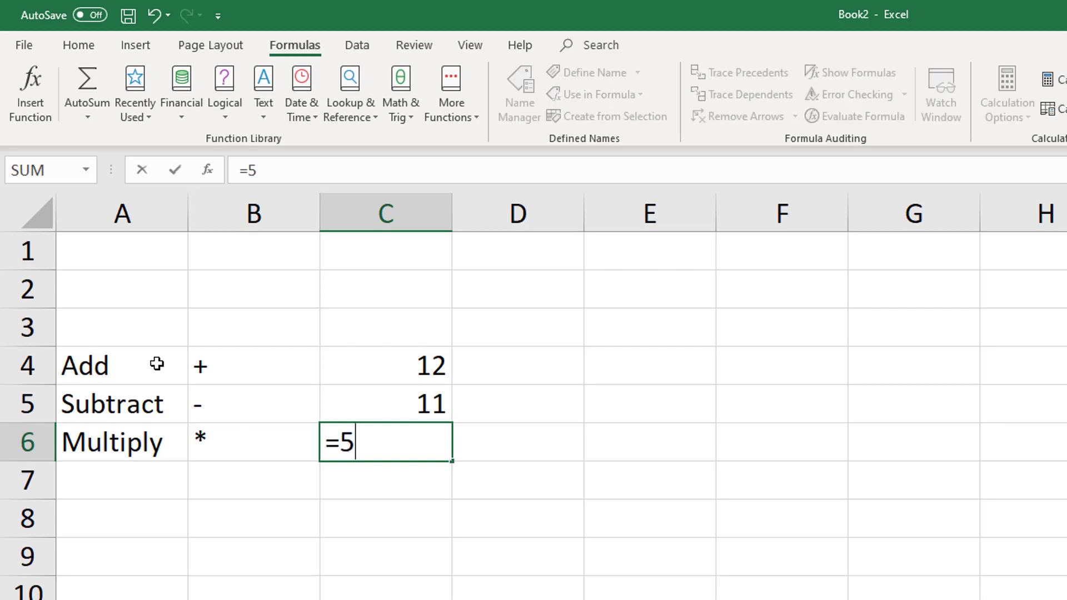
text(*4)
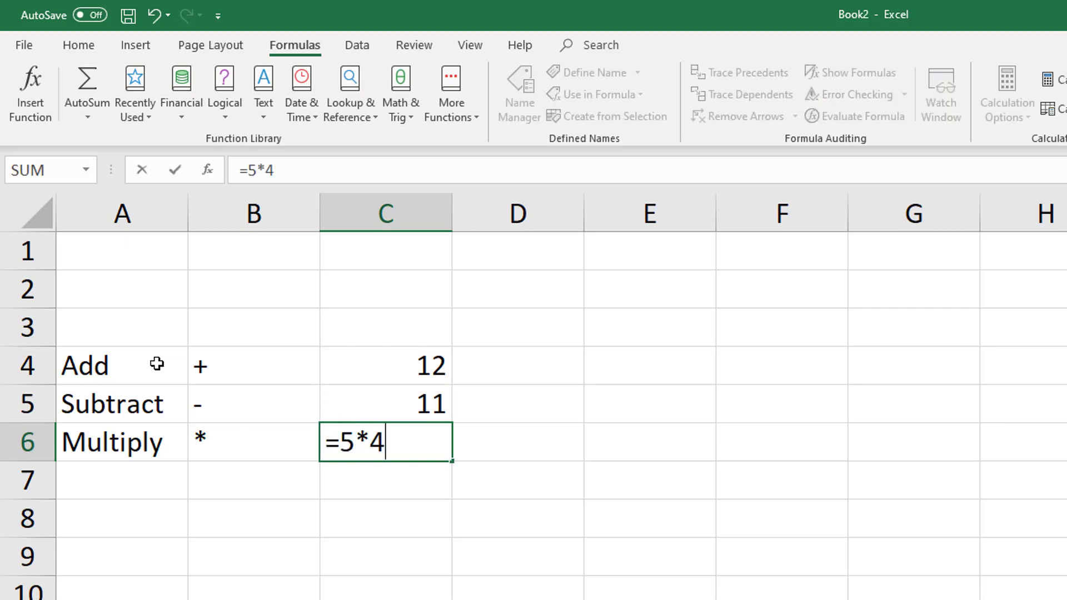
key(Return)
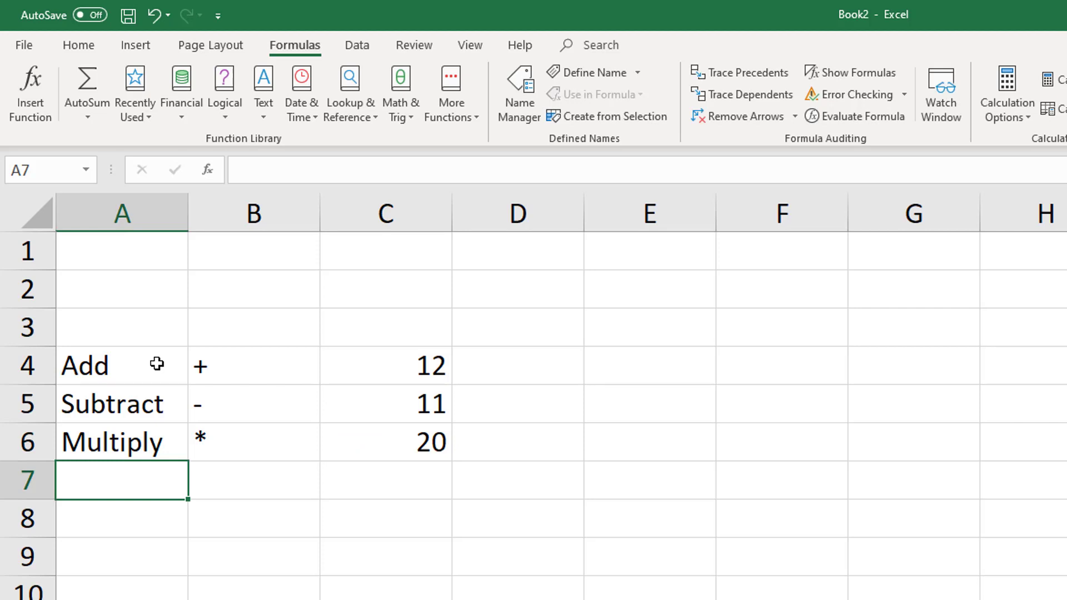
- Enter the Divide row with / in B7 and =30/3 in C7 showing 10
text(Divide)
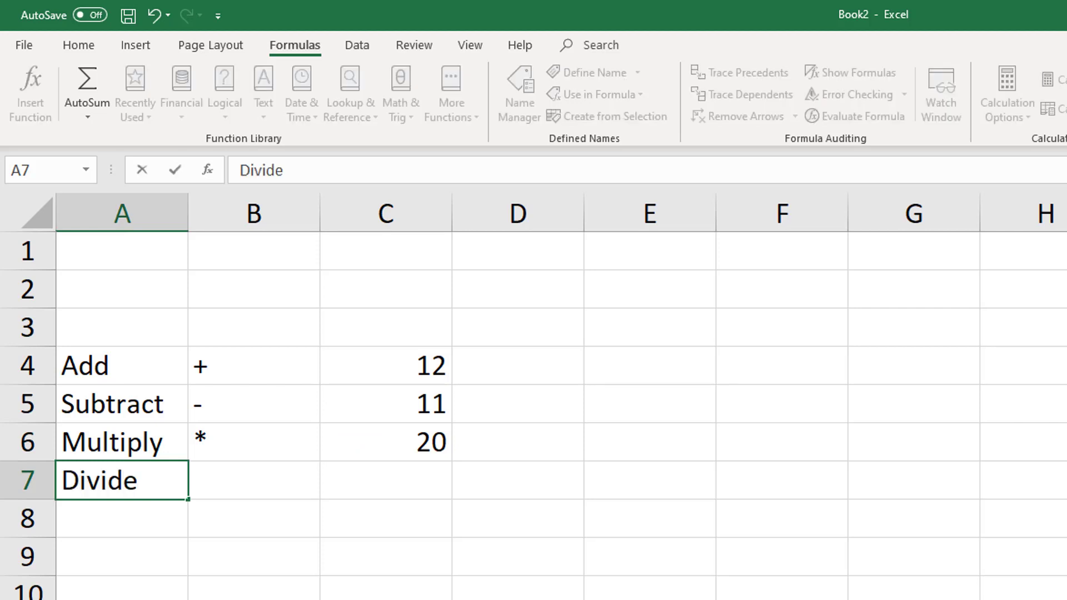
key(Tab)
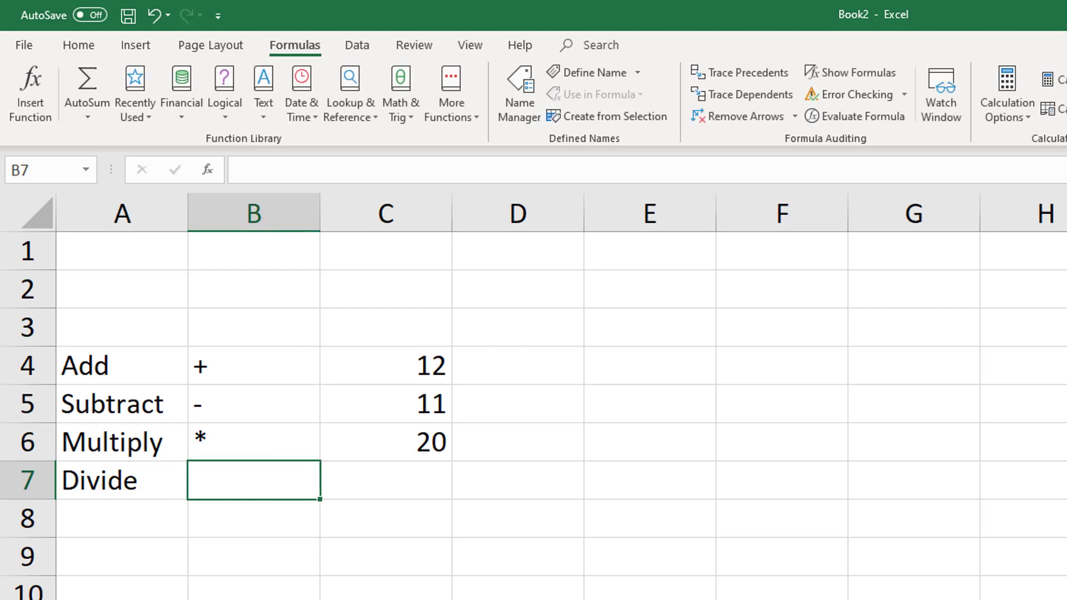
text(/)
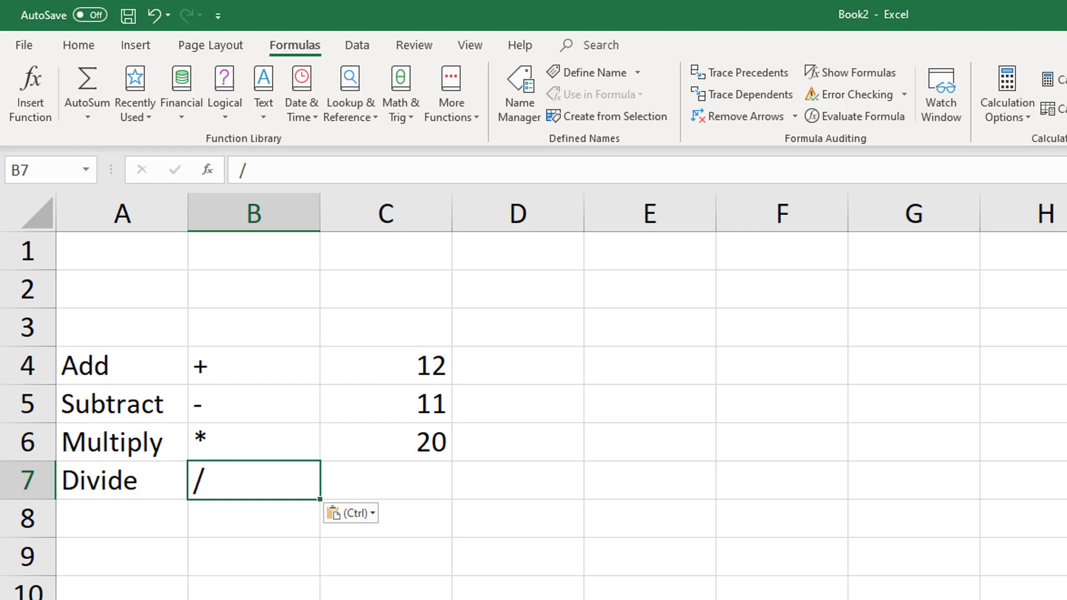
key(Right)
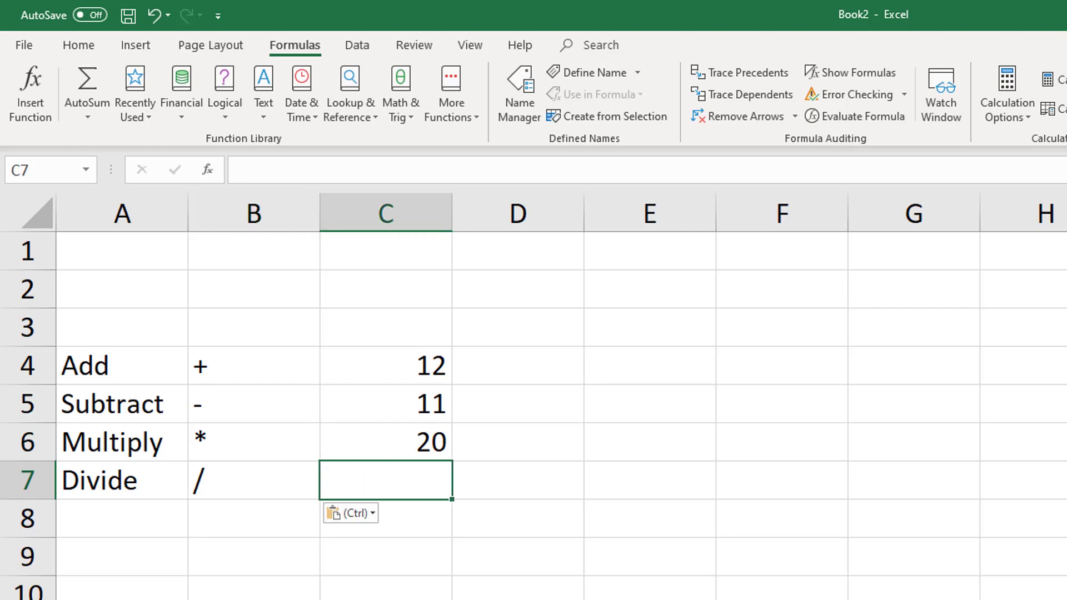
text(=)
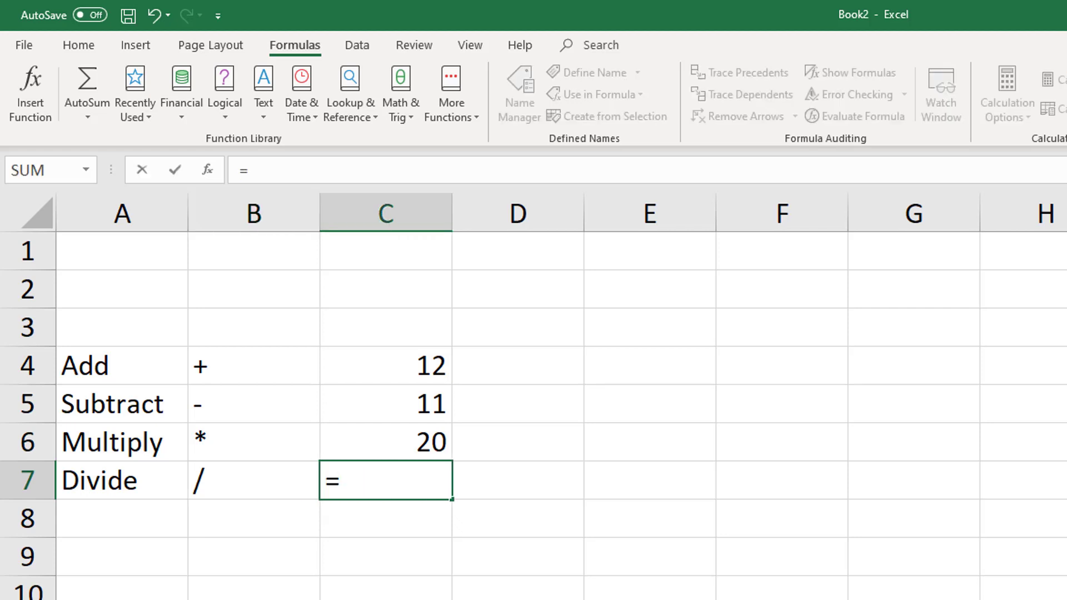
text(30)
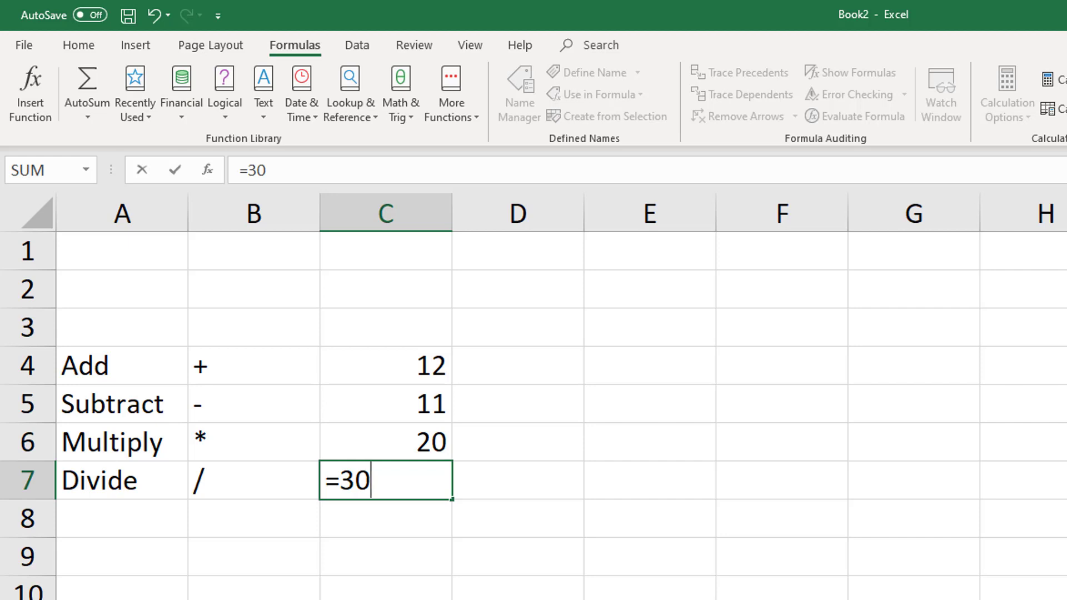
text(?)
key(BackSpace)
text(/3)
key(Return)
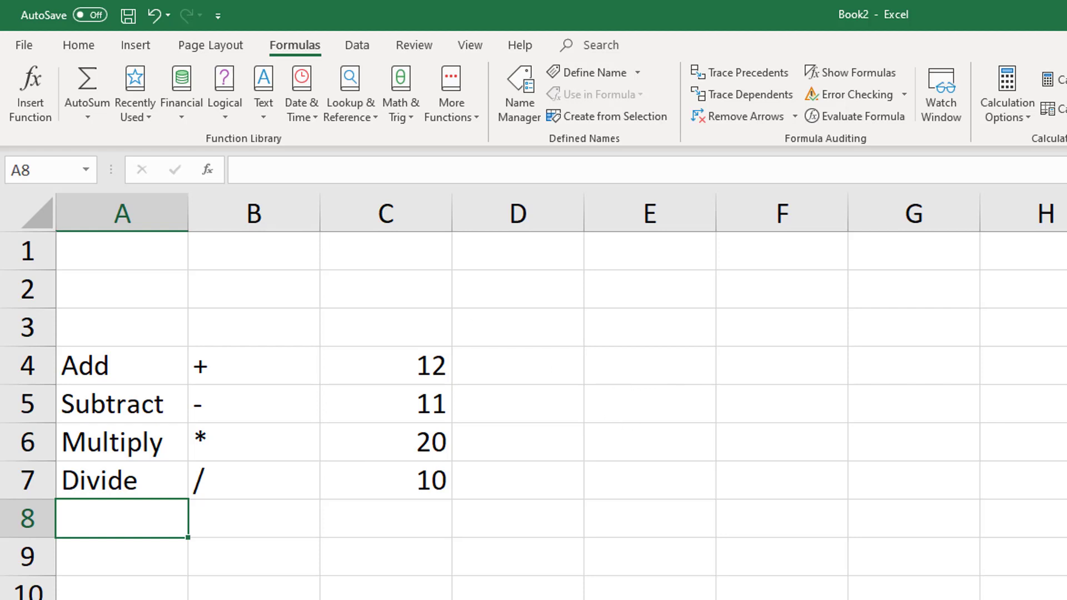
- Add a Power row with POWER() in B8 and =POWER(2,4) in C8 showing 16
text(Power)
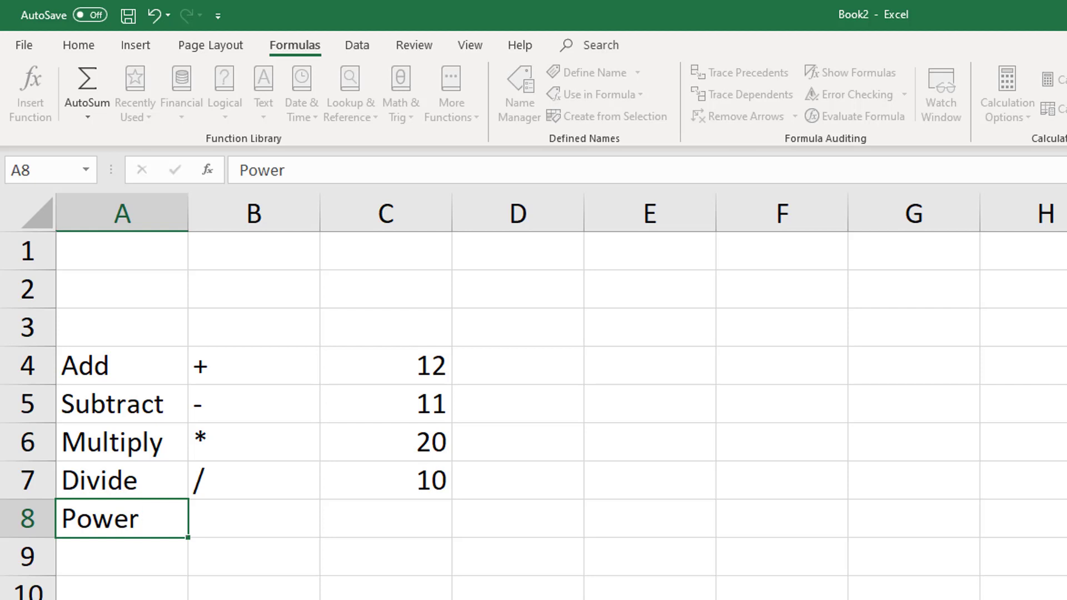
click(254, 517)
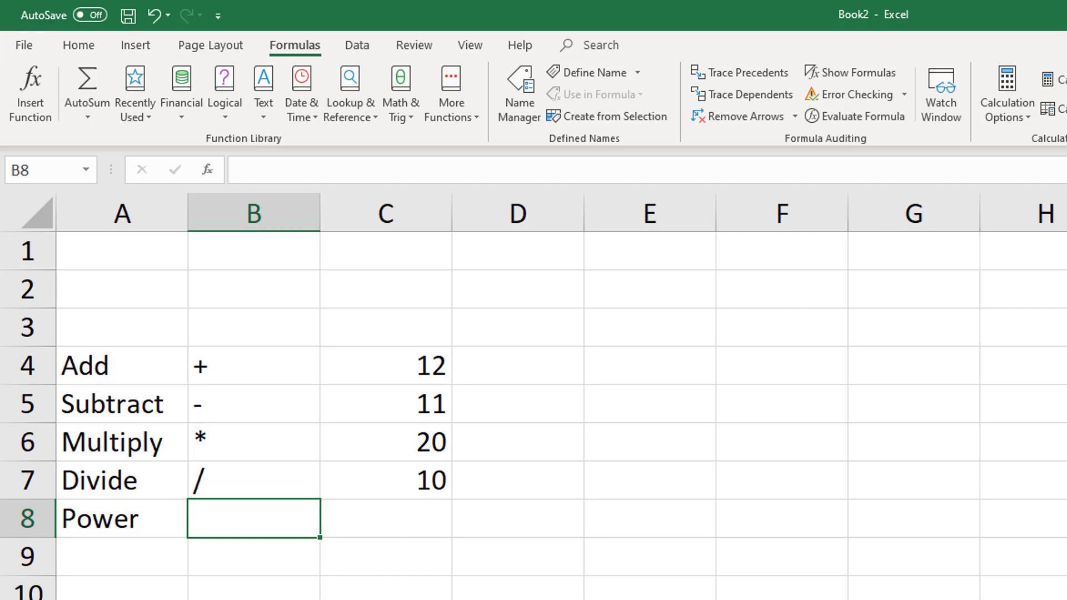
text(S)
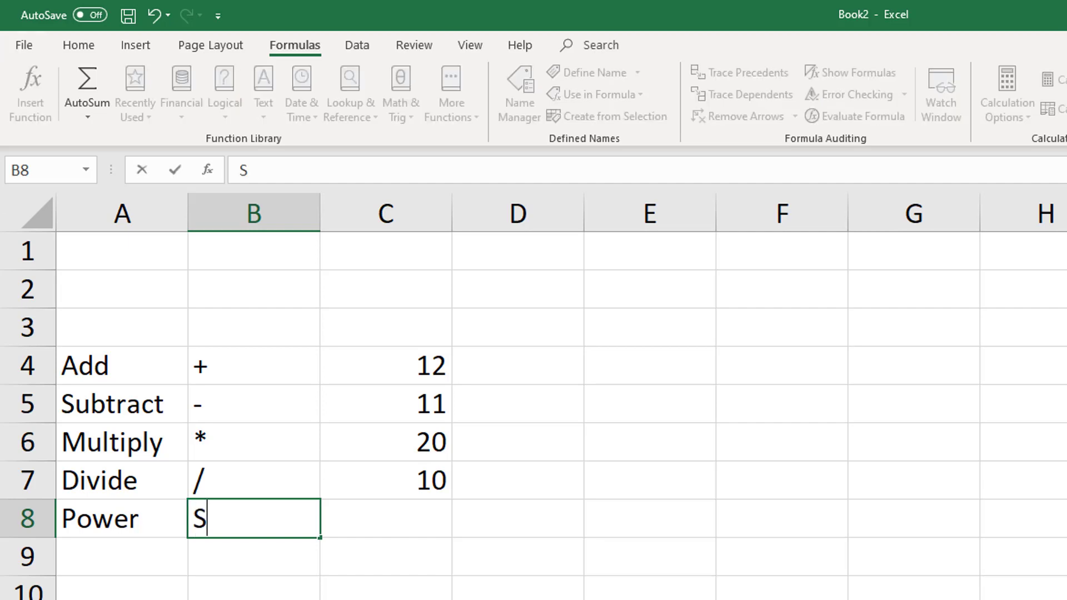
key(Escape)
text(POWER())
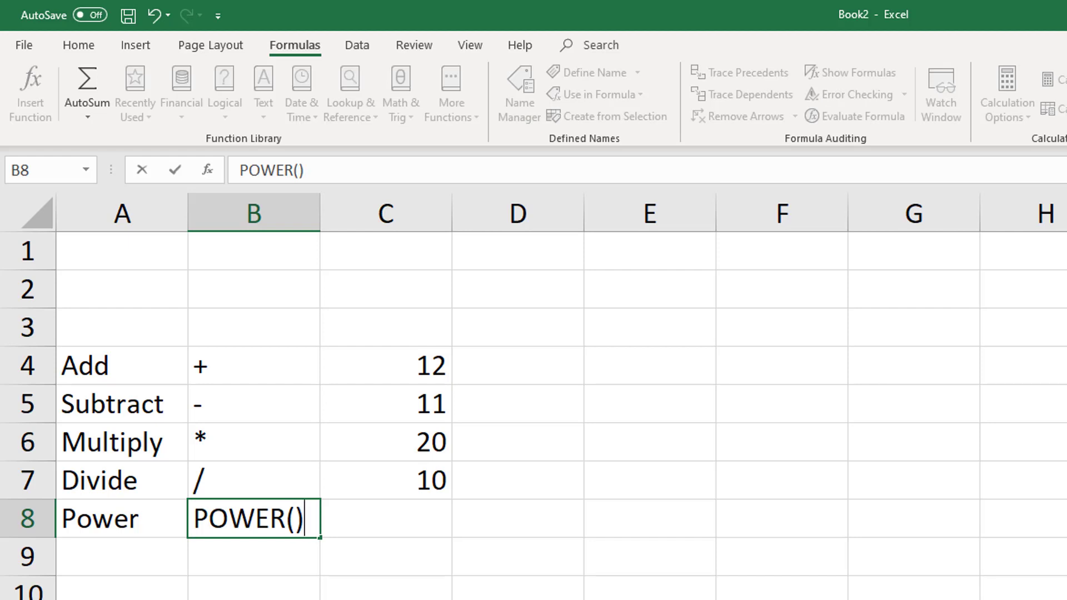
key(Tab)
text(=POWER)
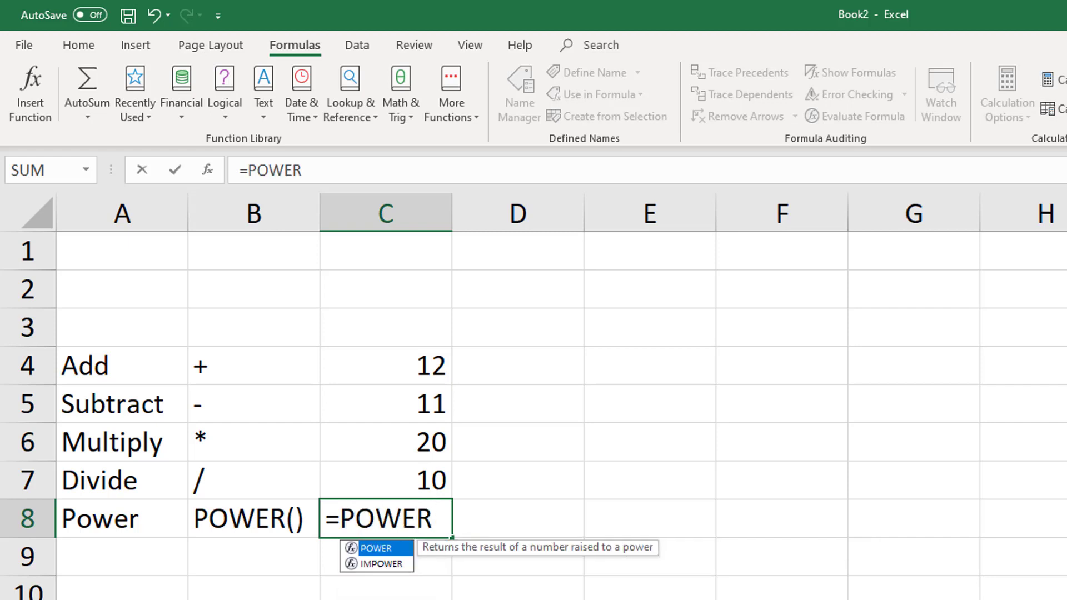
text( ()
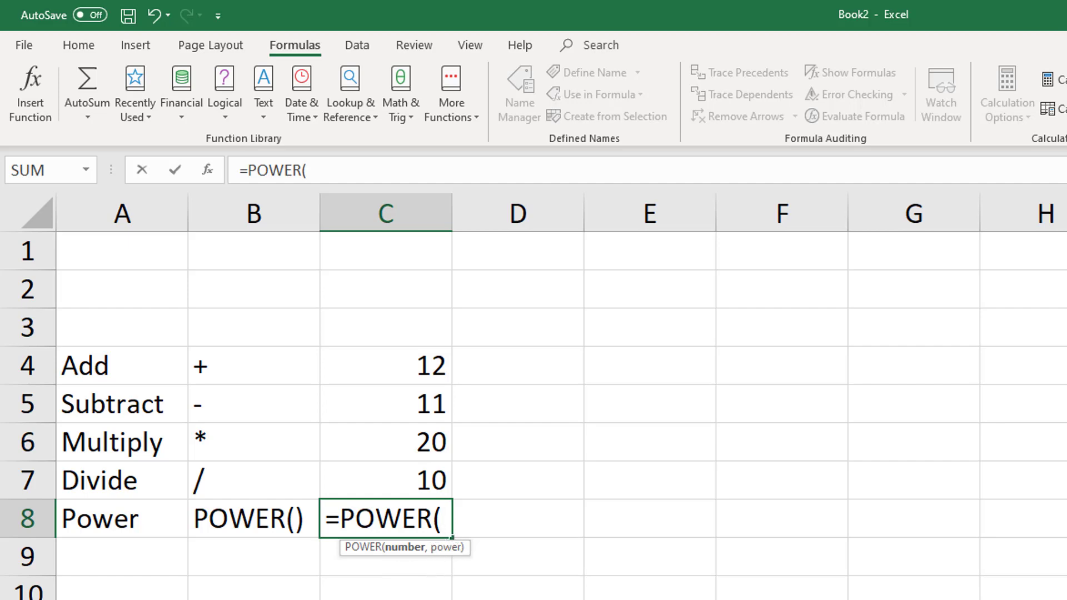
text(2,4))
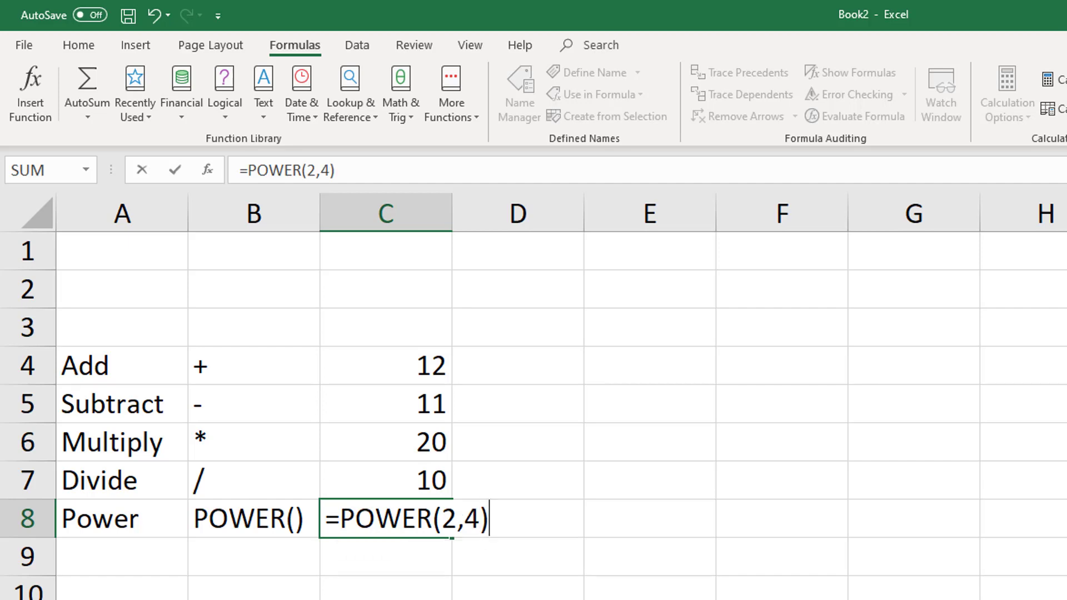
key(Return)
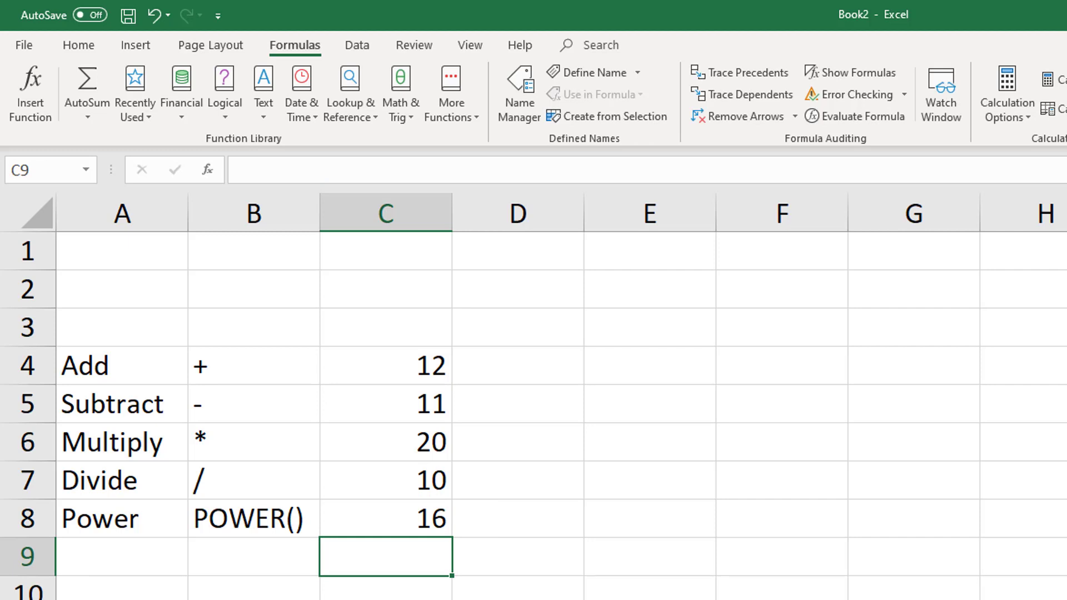
- Step through the operator entries B4:B8 and back, then select a cell beside the BODMAS picture
click(386, 518)
click(253, 518)
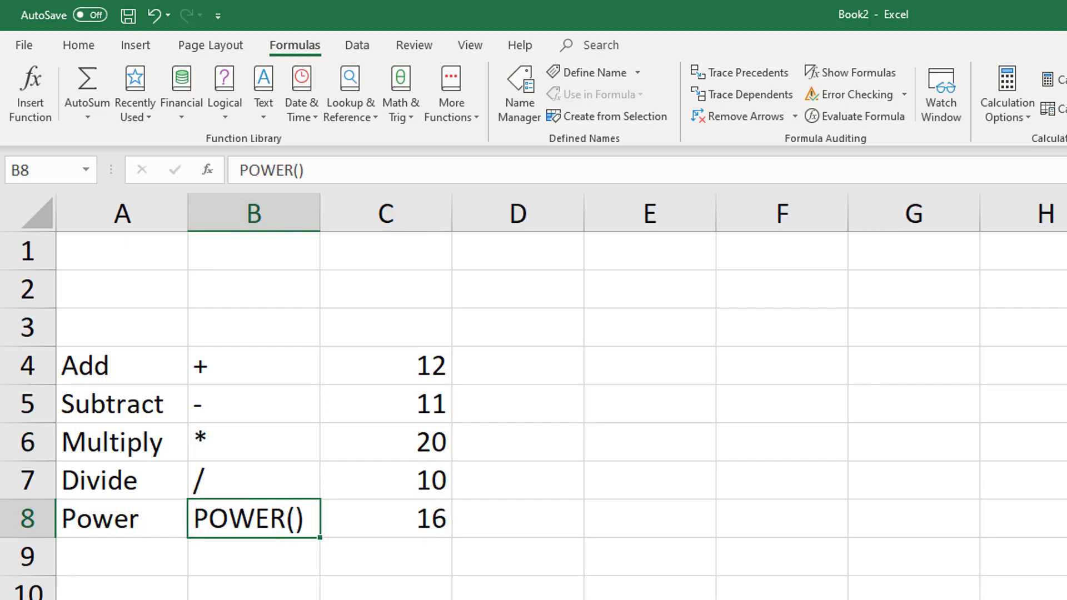
click(253, 480)
click(254, 442)
click(253, 404)
click(253, 365)
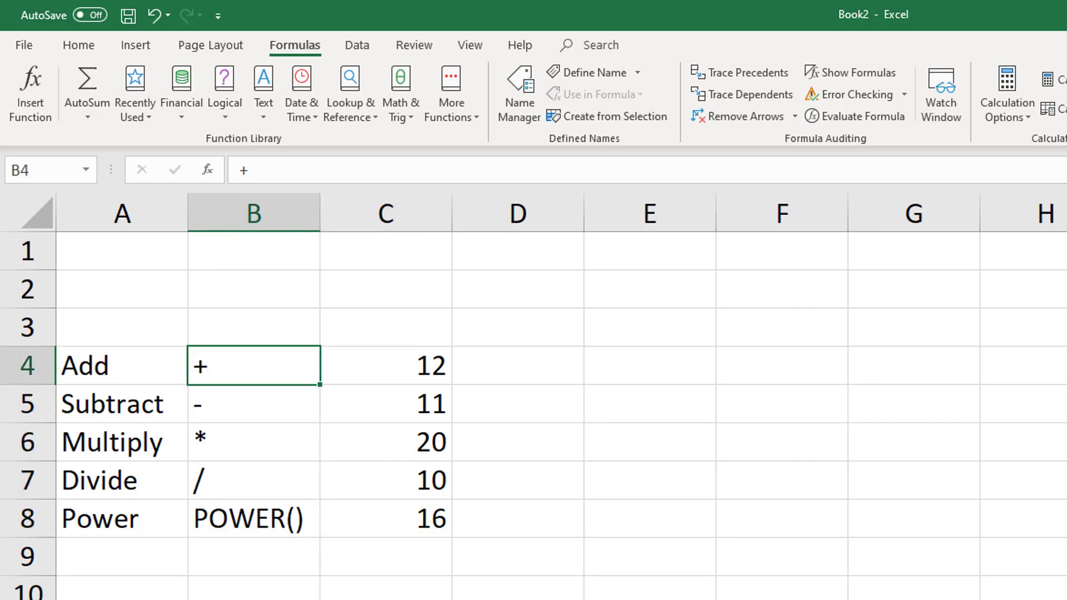
click(254, 403)
click(253, 442)
click(253, 479)
click(253, 518)
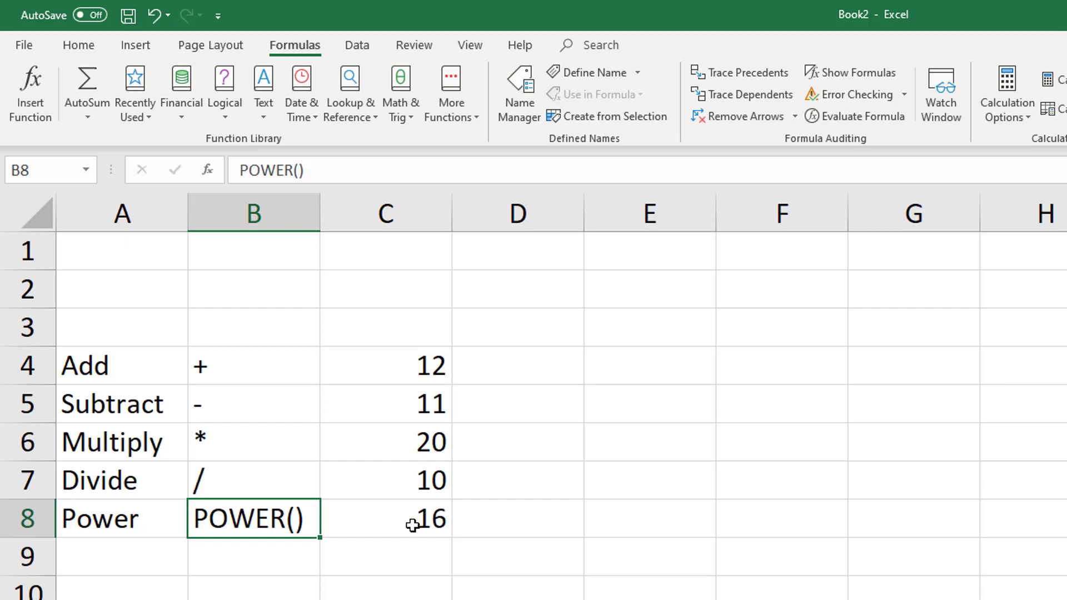
click(782, 599)
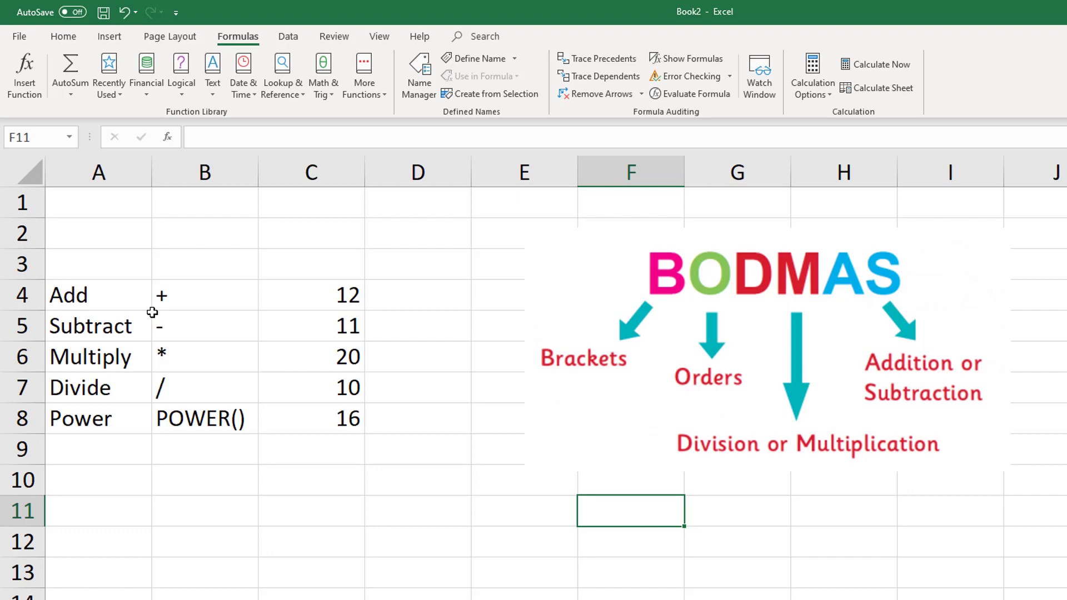
- Enter =5+2*7 in F11 showing 19, highlighting 2*7, then begin =(15+5)/ in F13
click(321, 302)
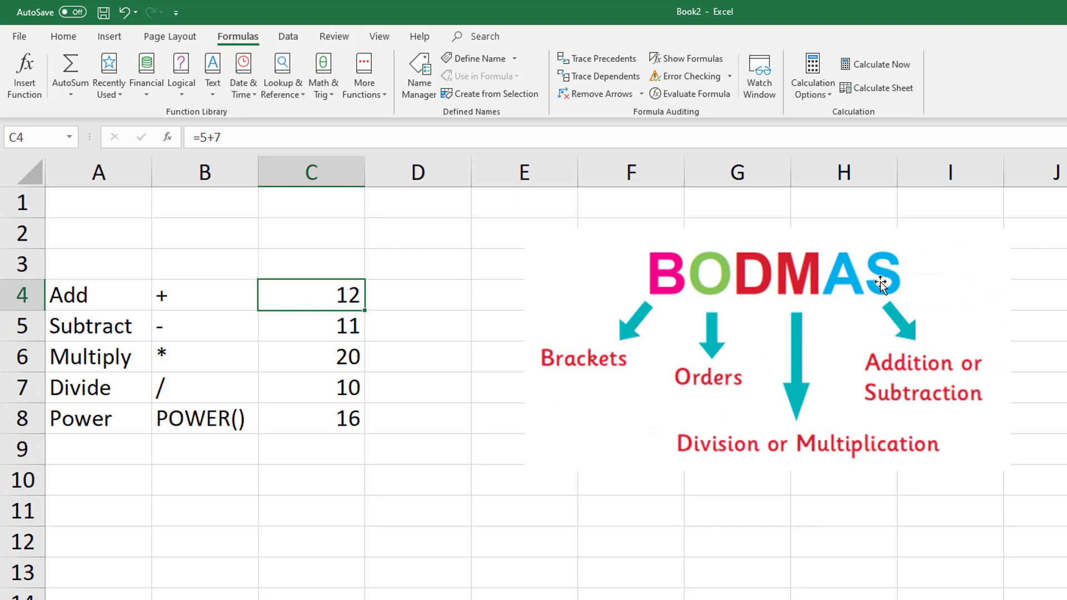
click(631, 572)
double_click(638, 509)
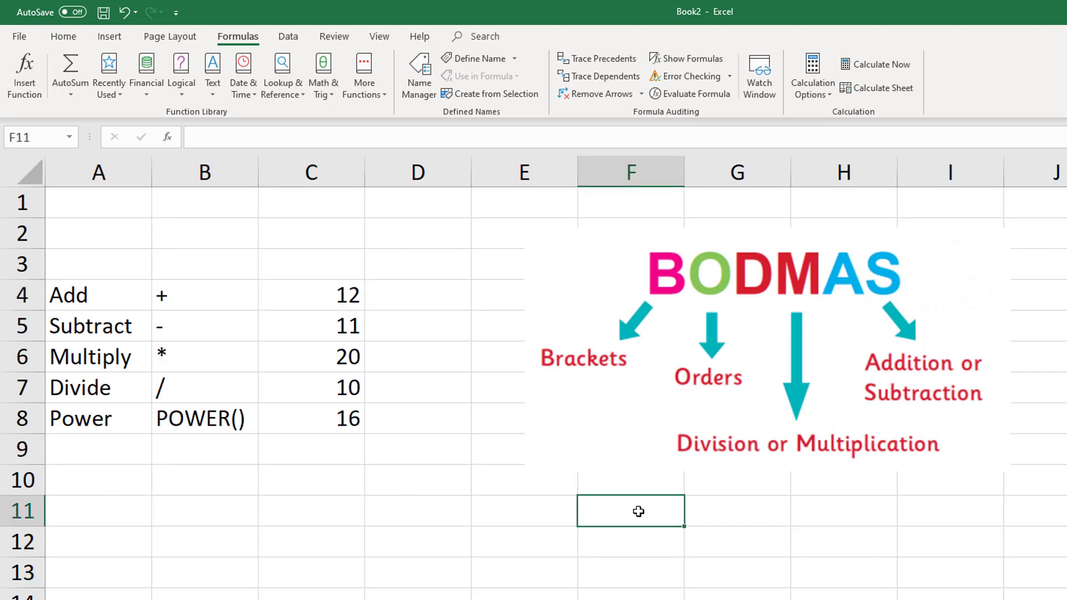
text(=5+)
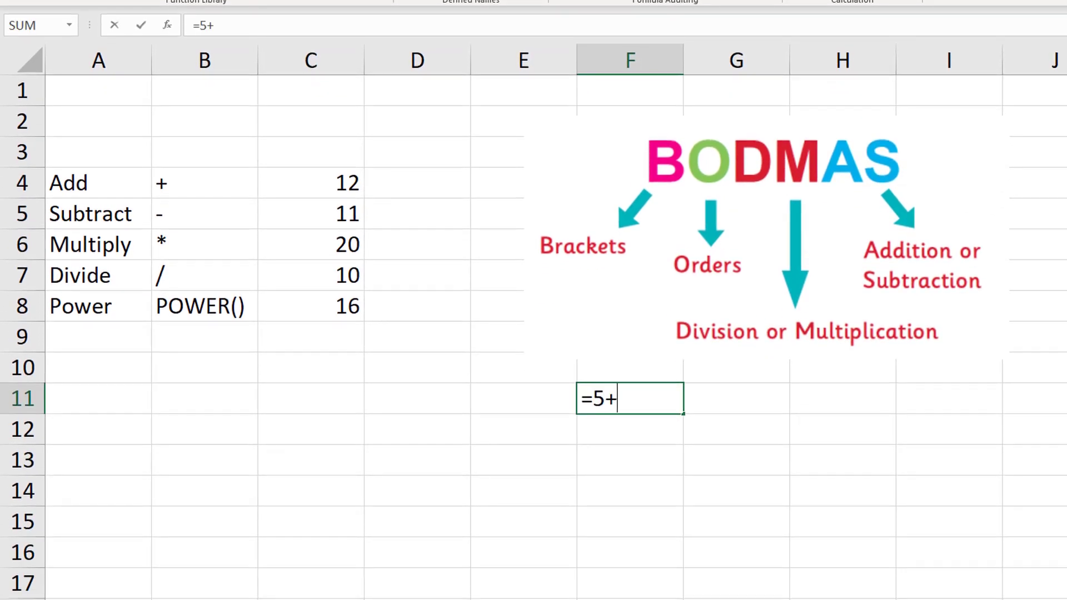
text(2*7)
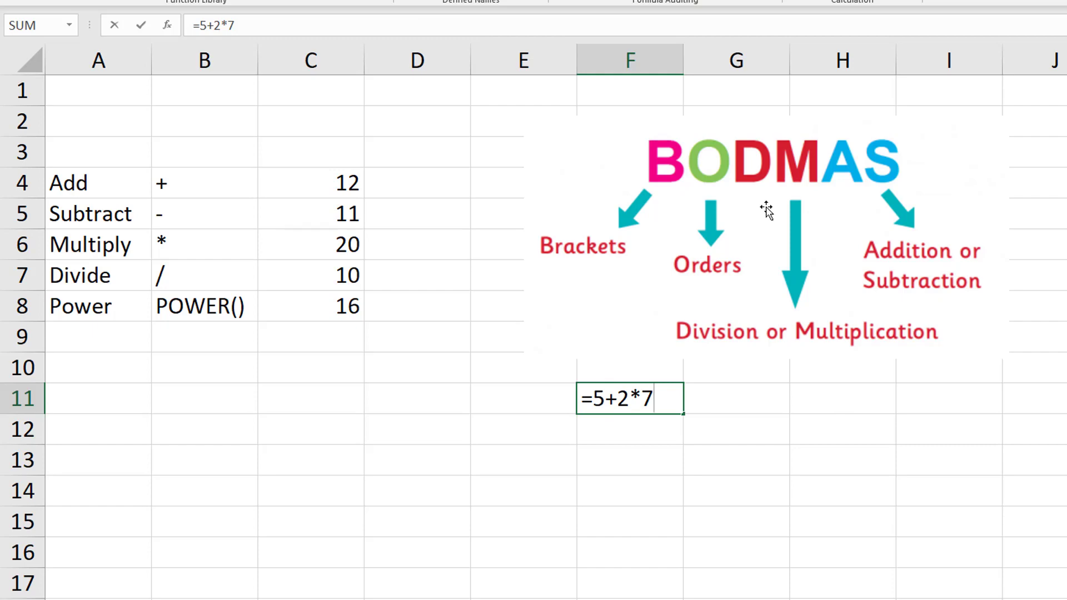
drag(619, 398, 656, 398)
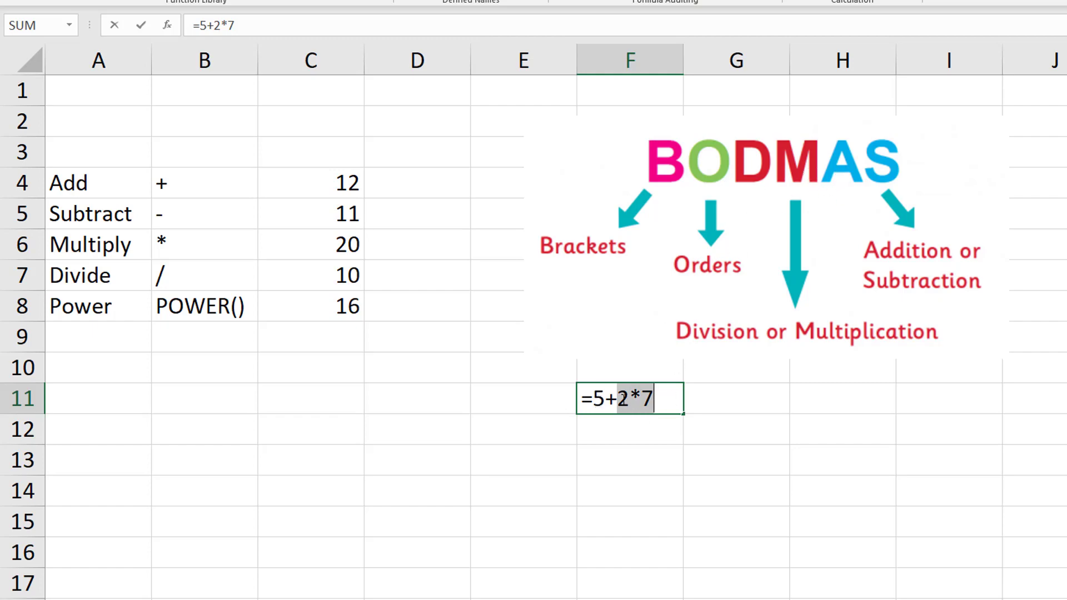
click(662, 395)
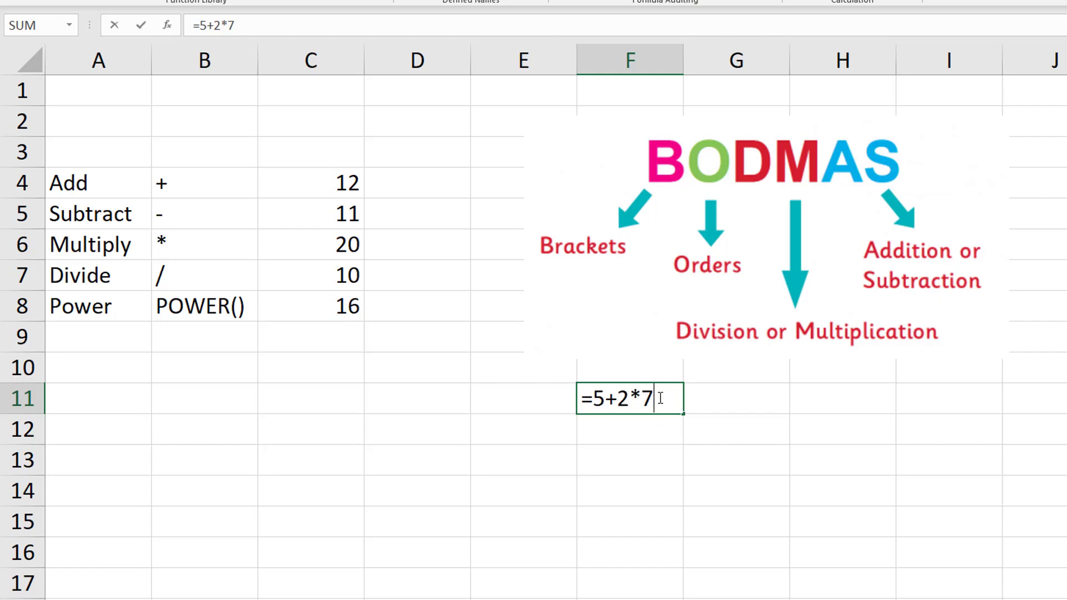
key(Return)
click(659, 397)
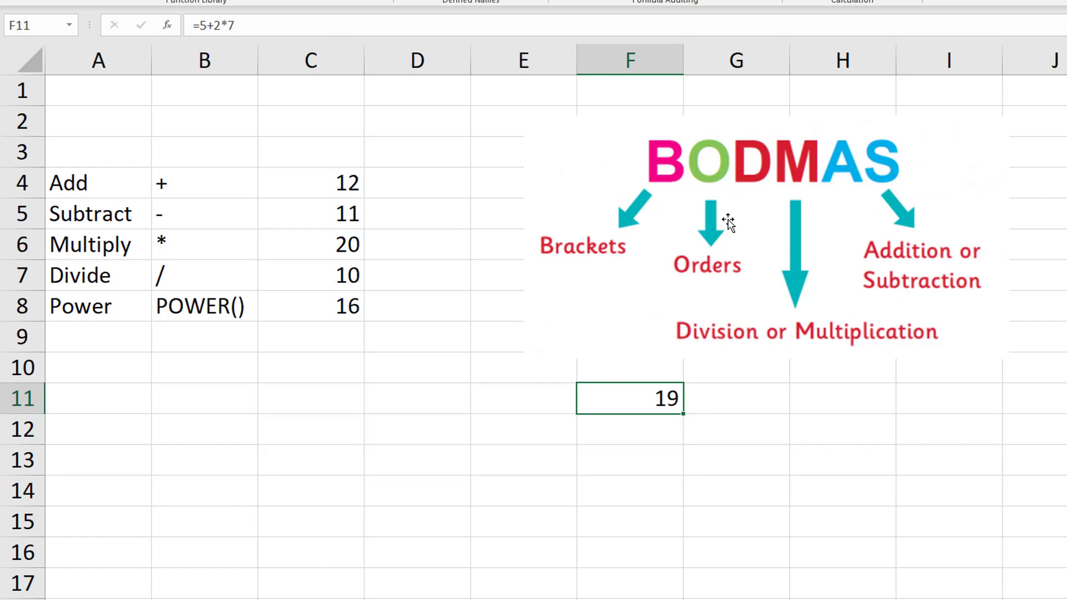
key(Down)
key(Down)
text(=()
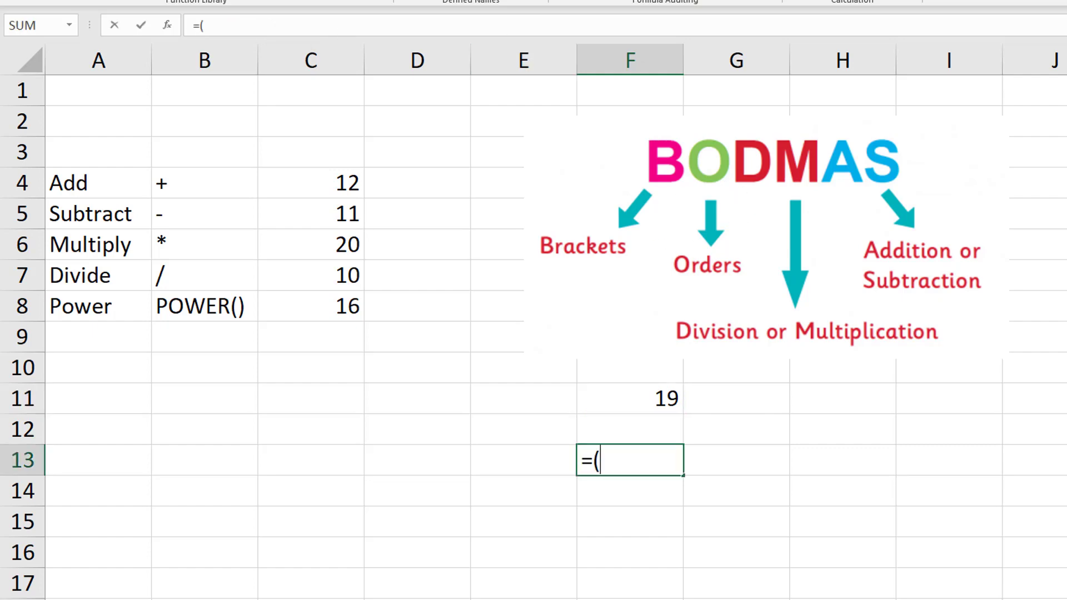
text(15+5))
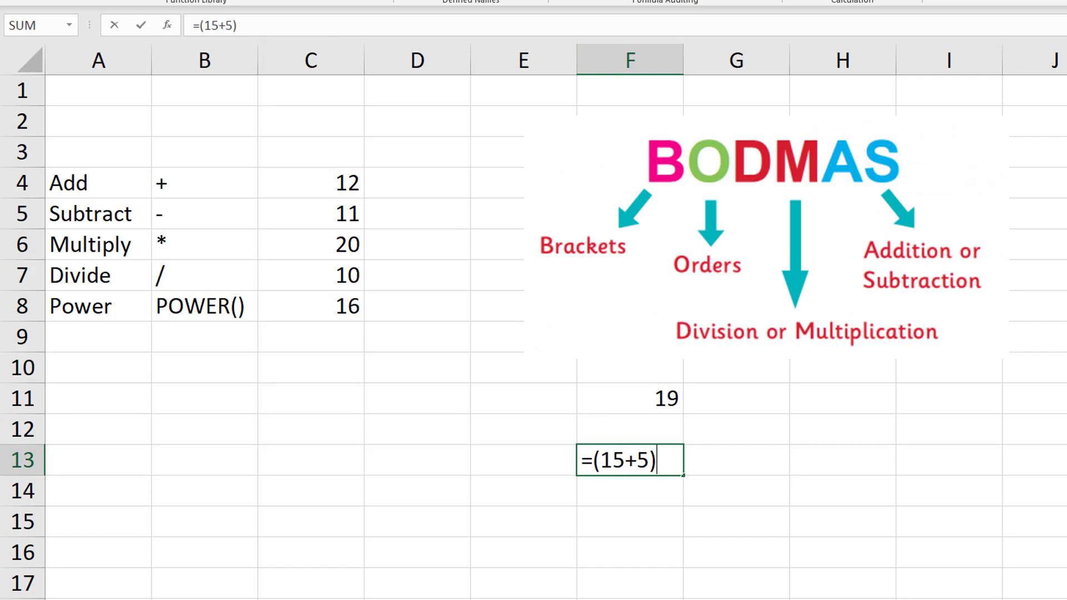
text(/)
- Complete =(15+5)/4 in F13 and enter =15+5/4 in G13
text(4)
key(Return)
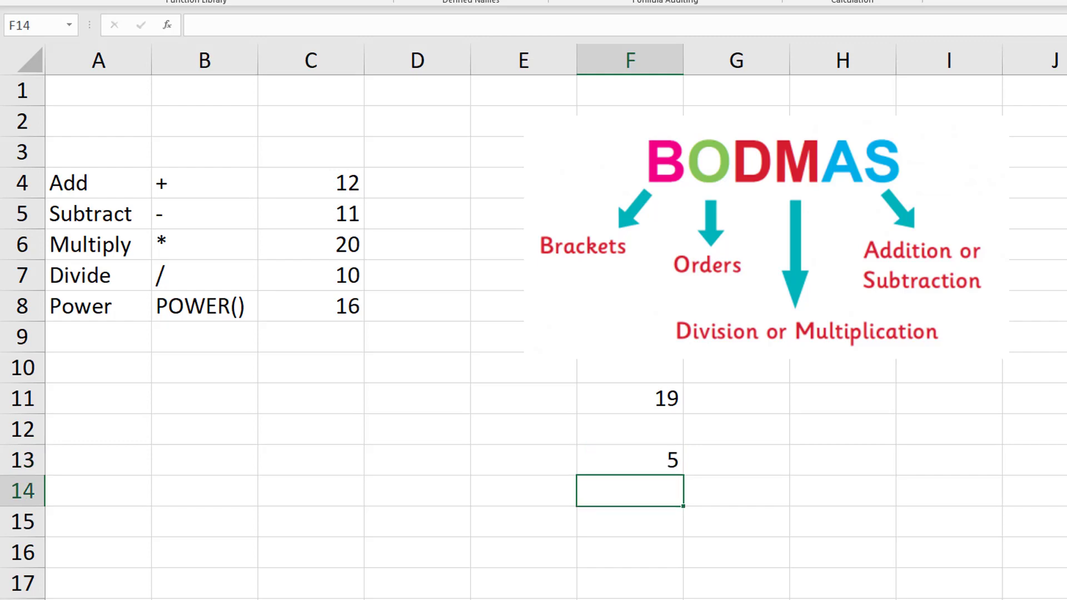
click(675, 467)
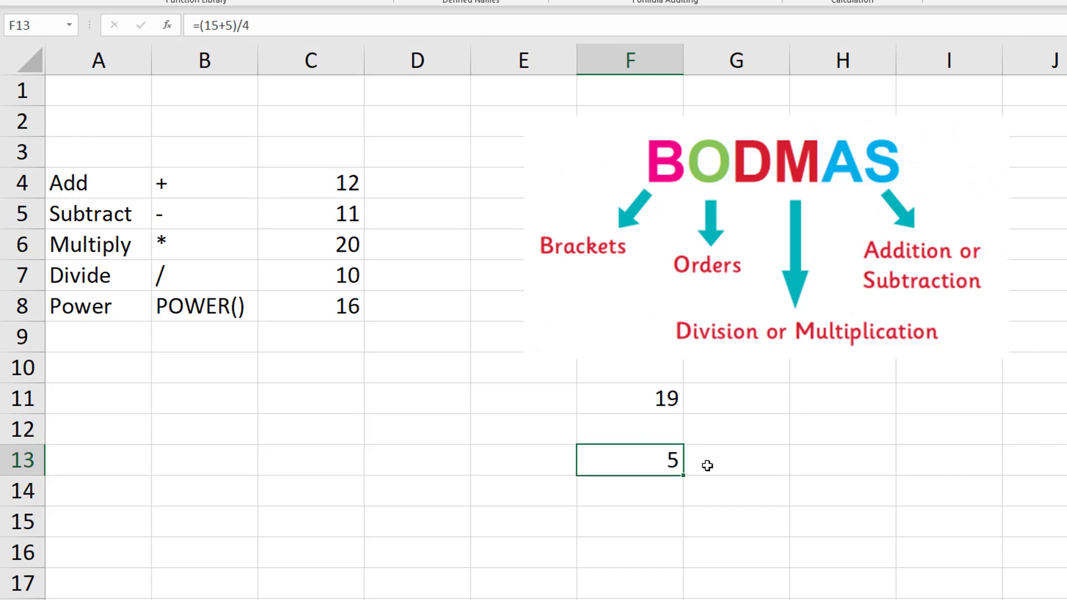
click(706, 465)
text(=1)
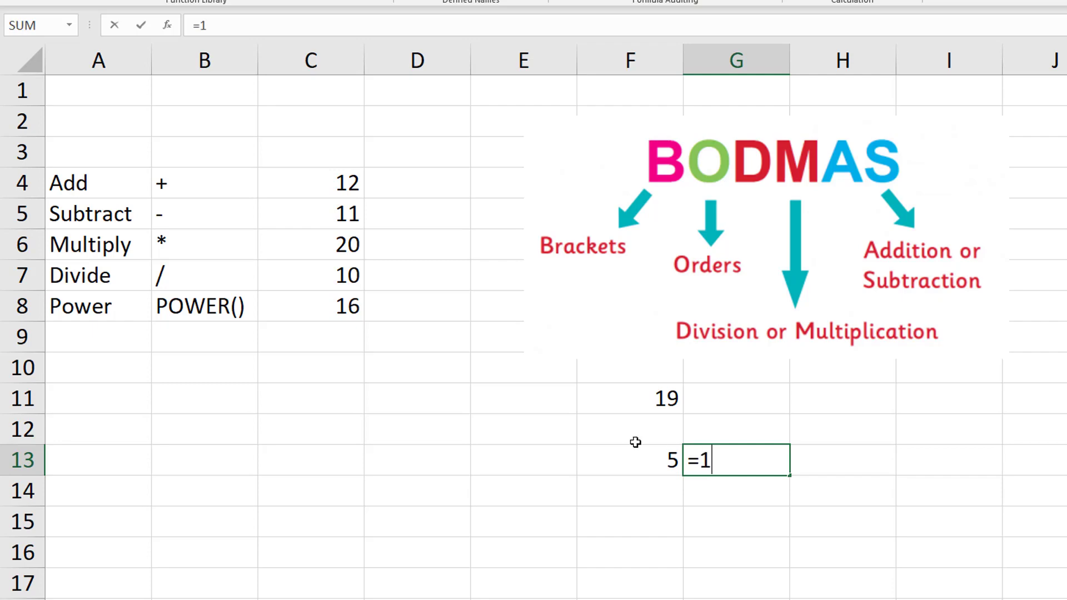
text(5+5/4)
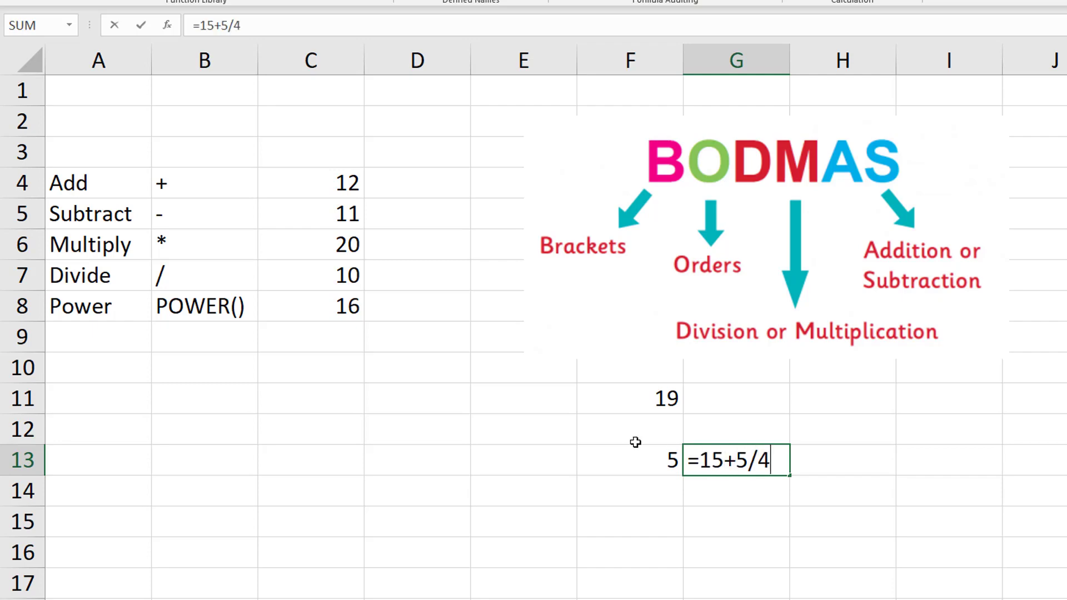
key(Return)
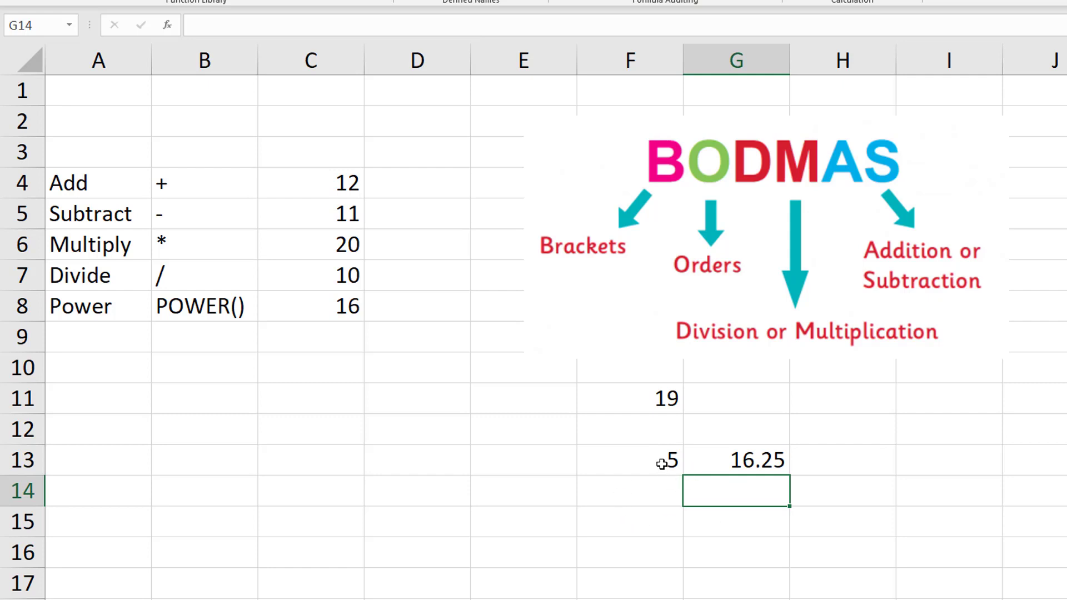
- Compare F13's result of 5 with G13's 16.25, undoing an accidental G13 reference
click(722, 462)
click(647, 461)
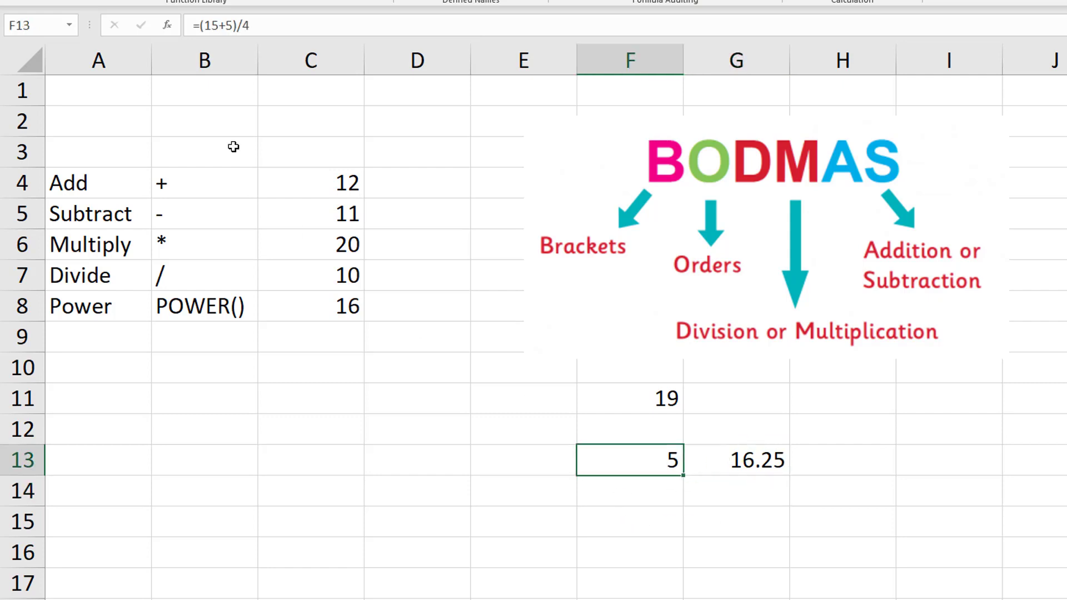
drag(200, 25, 239, 25)
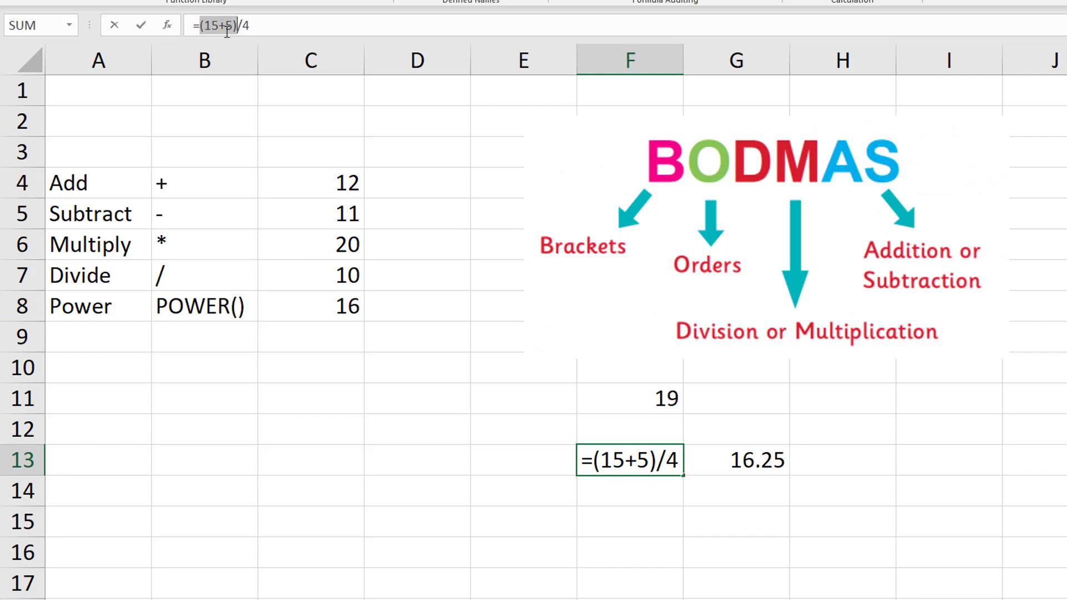
click(748, 464)
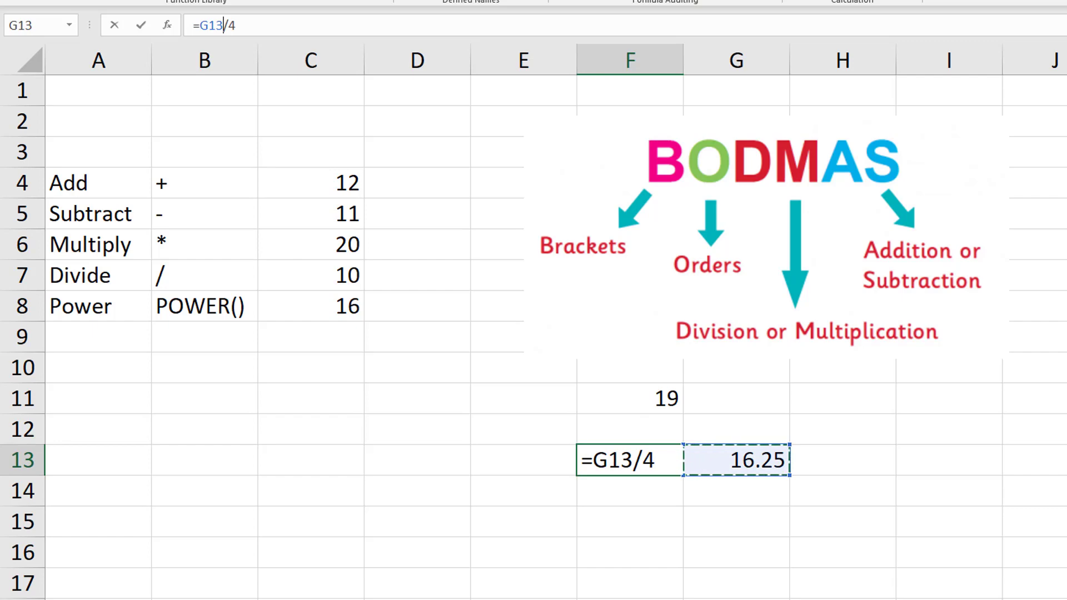
key(ctrl+z)
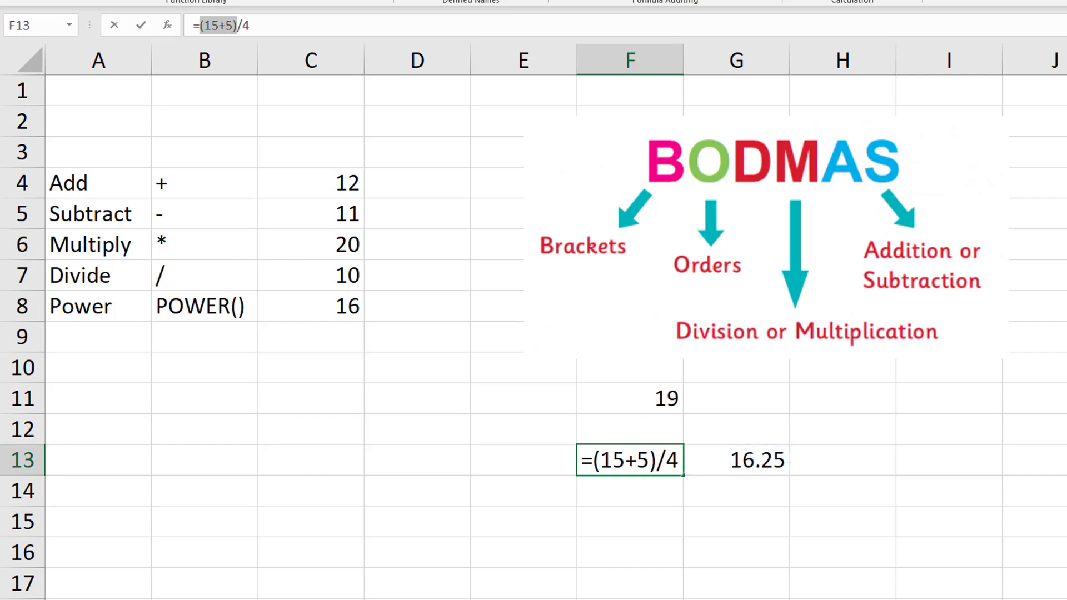
key(Return)
key(Right)
click(719, 454)
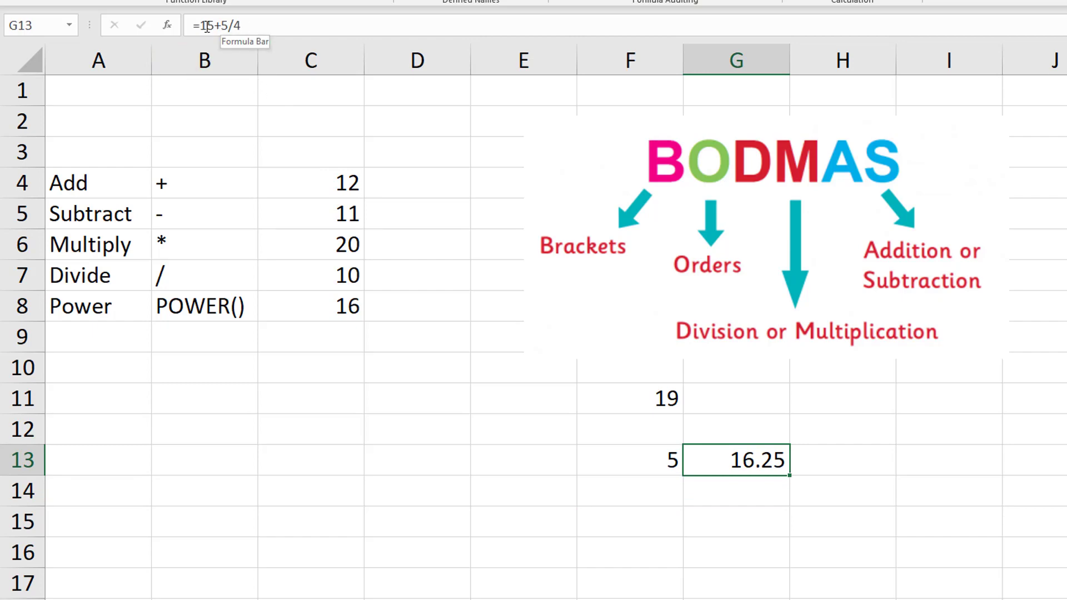
- Enter =power(3,2)*6/2 in C11, highlighting power(3,2), to get 27
click(311, 398)
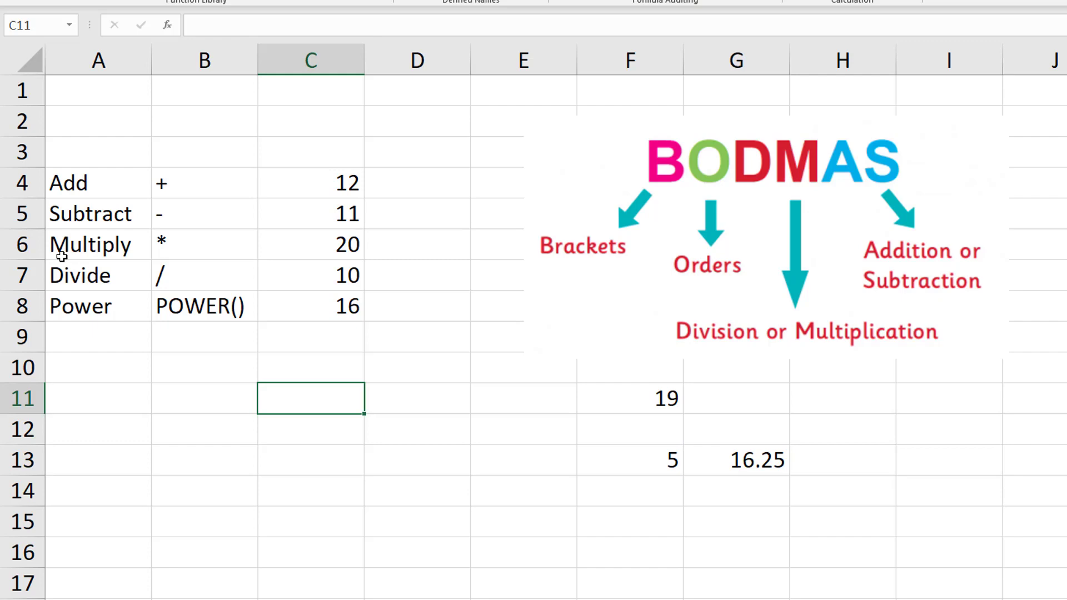
text(=po)
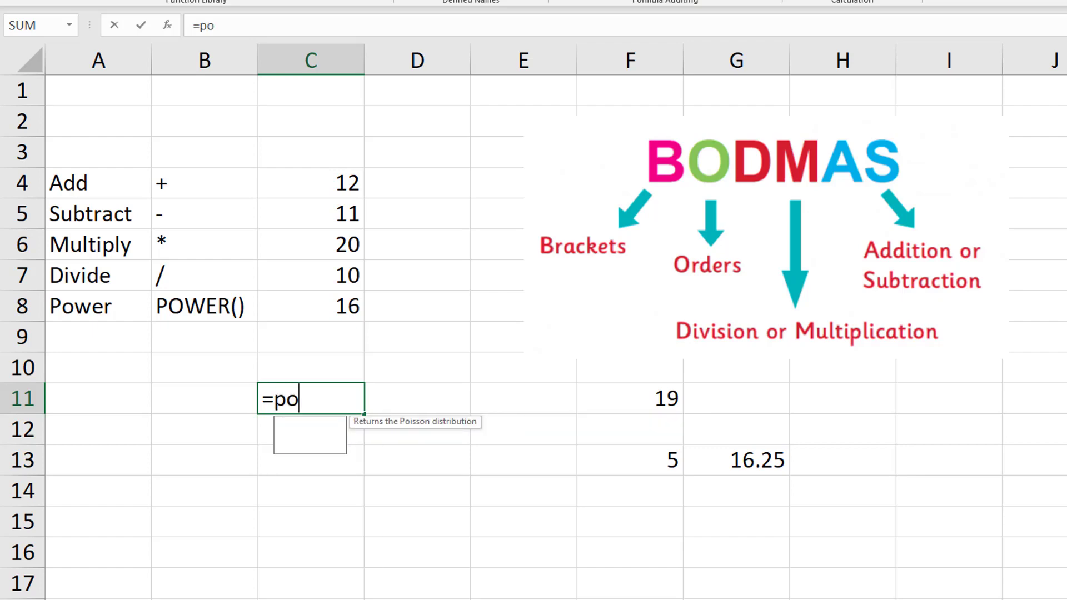
text(wer()
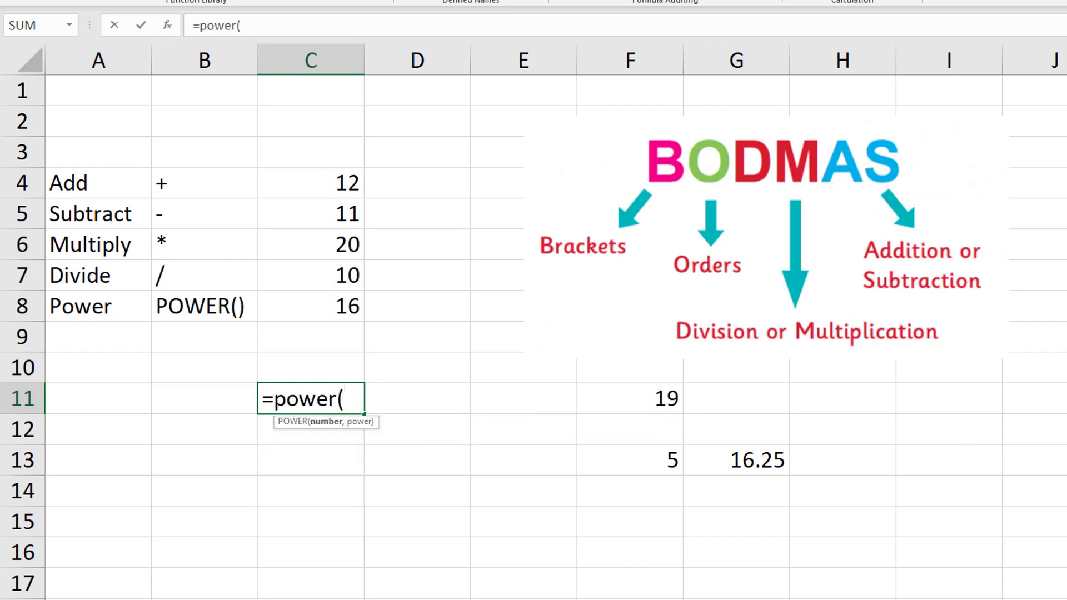
text(3,2))
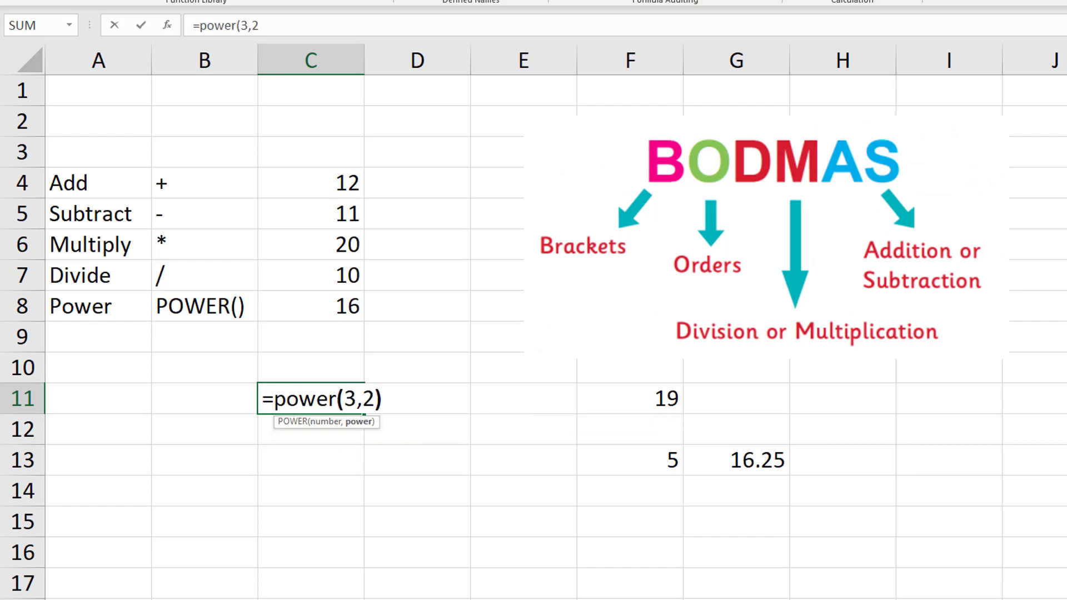
text(*)
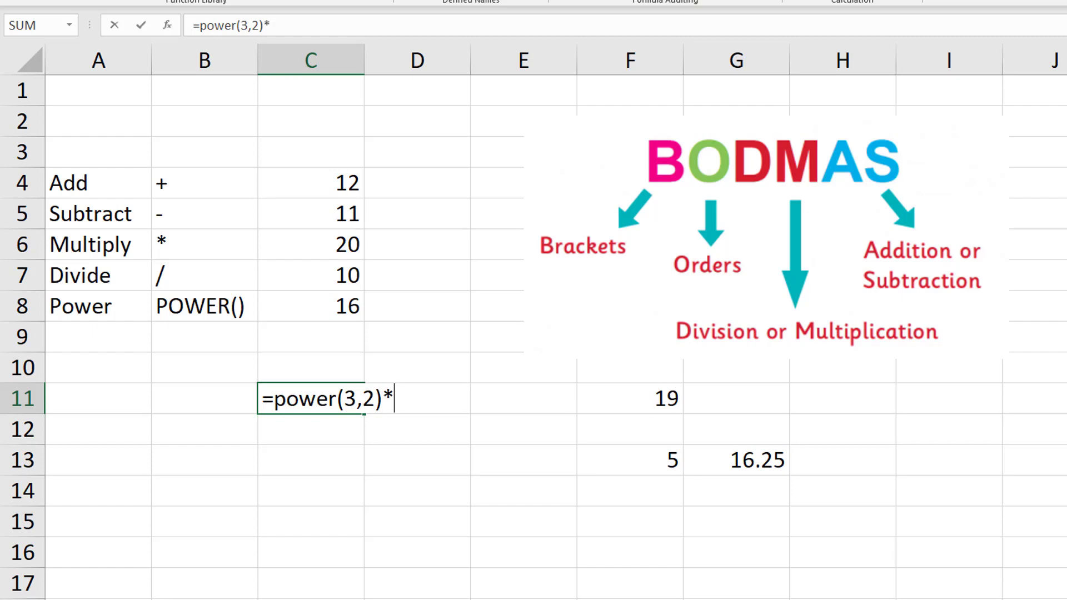
text(6/2)
drag(274, 398, 386, 399)
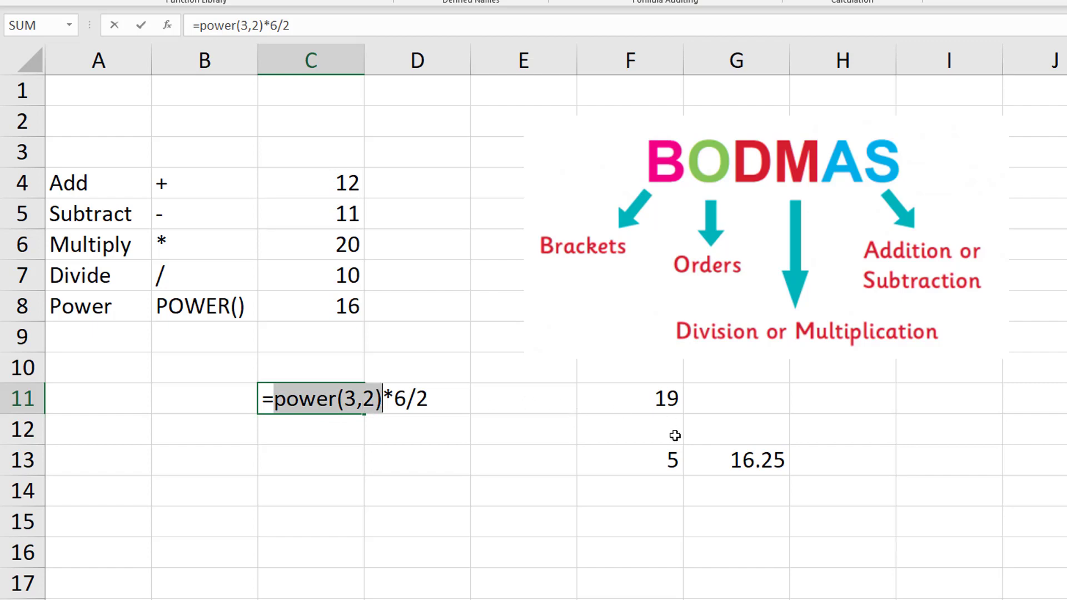
click(395, 400)
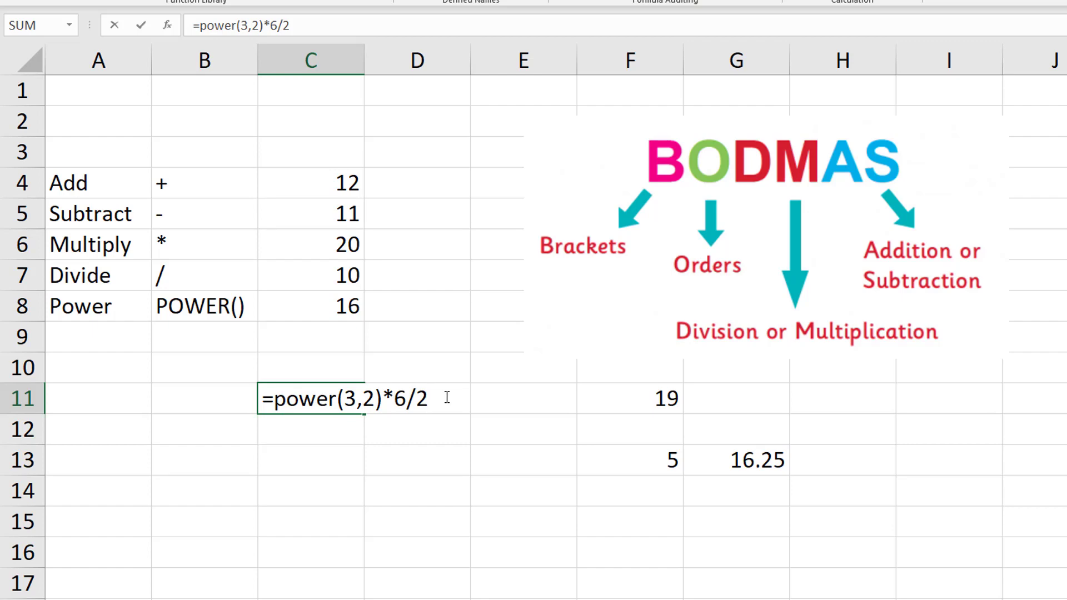
key(Return)
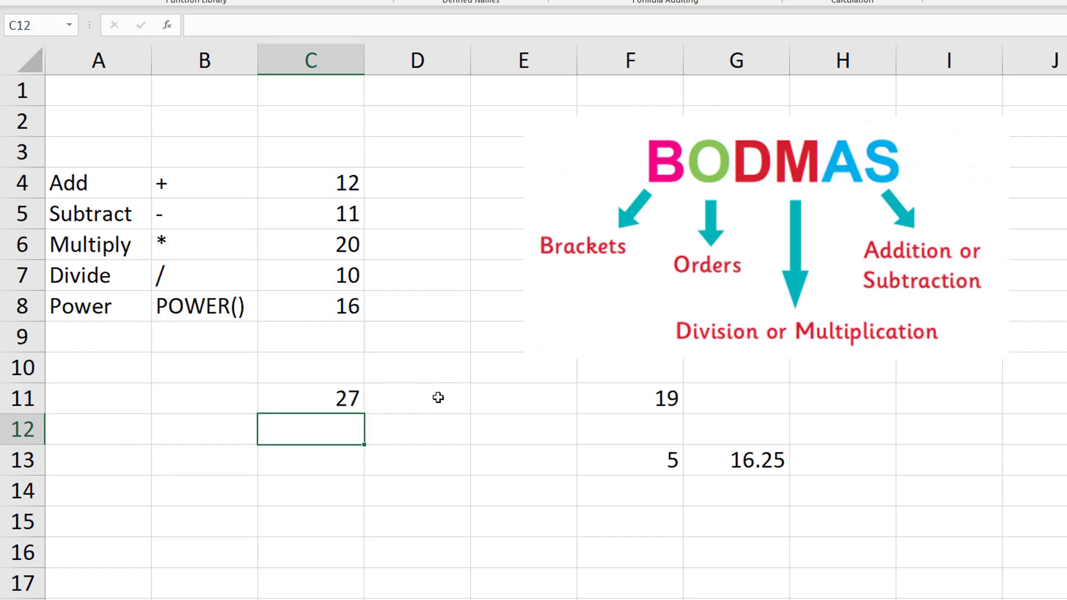
- Clear the old results in B10:H14 and type the heading Data Types in D12
drag(210, 367, 794, 500)
key(Delete)
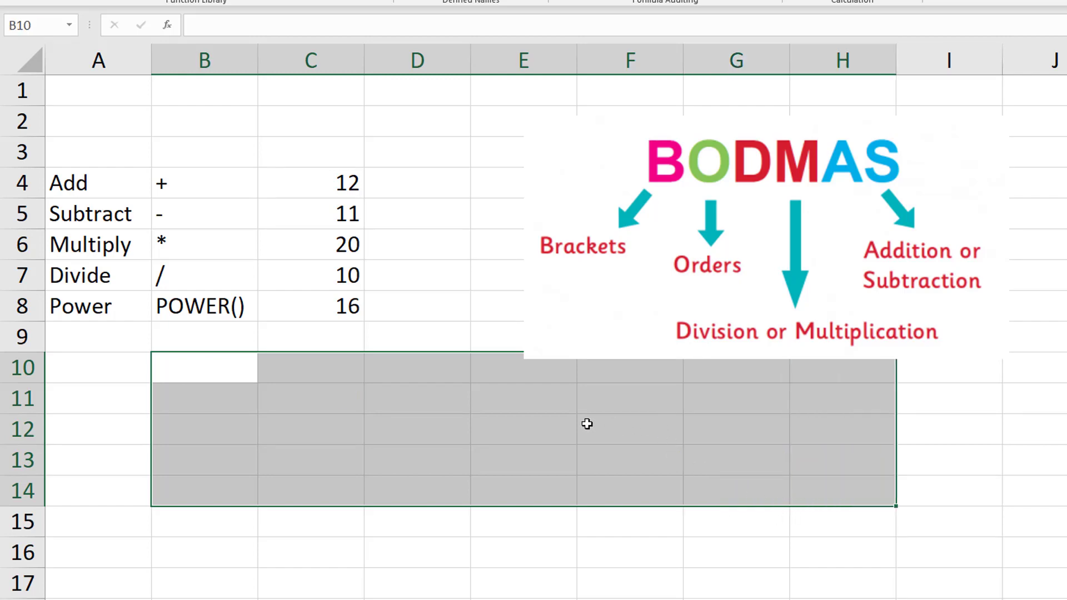
click(390, 428)
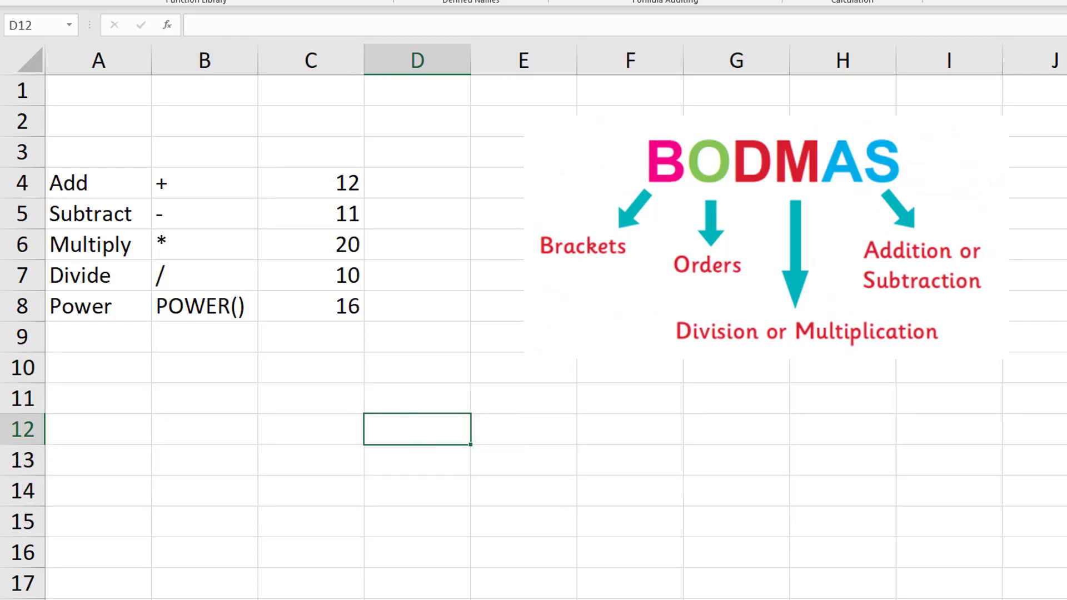
click(258, 1)
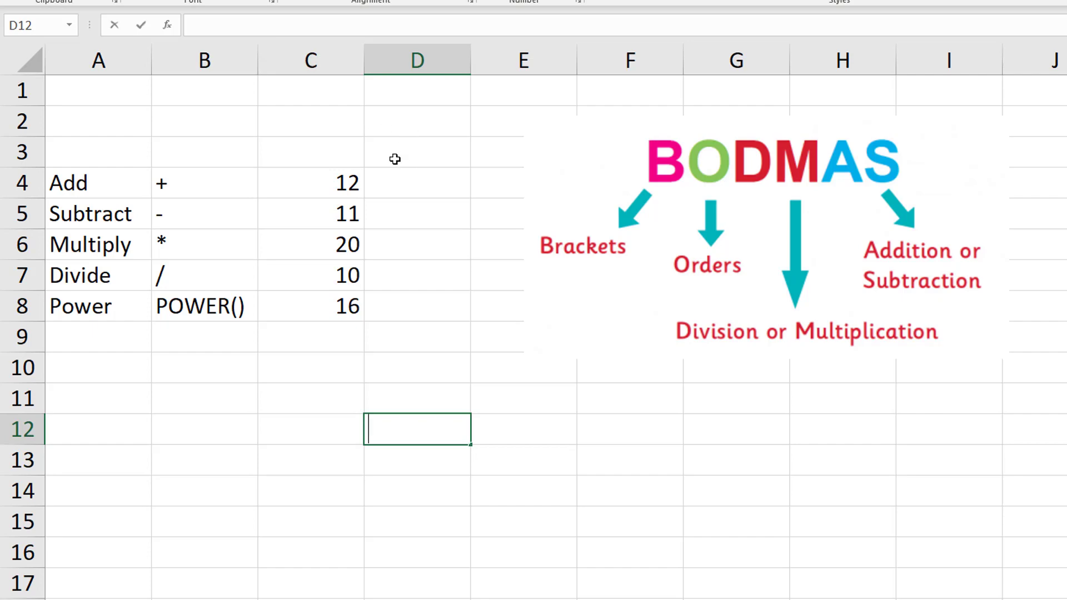
text(DataT)
key(BackSpace)
text(Types)
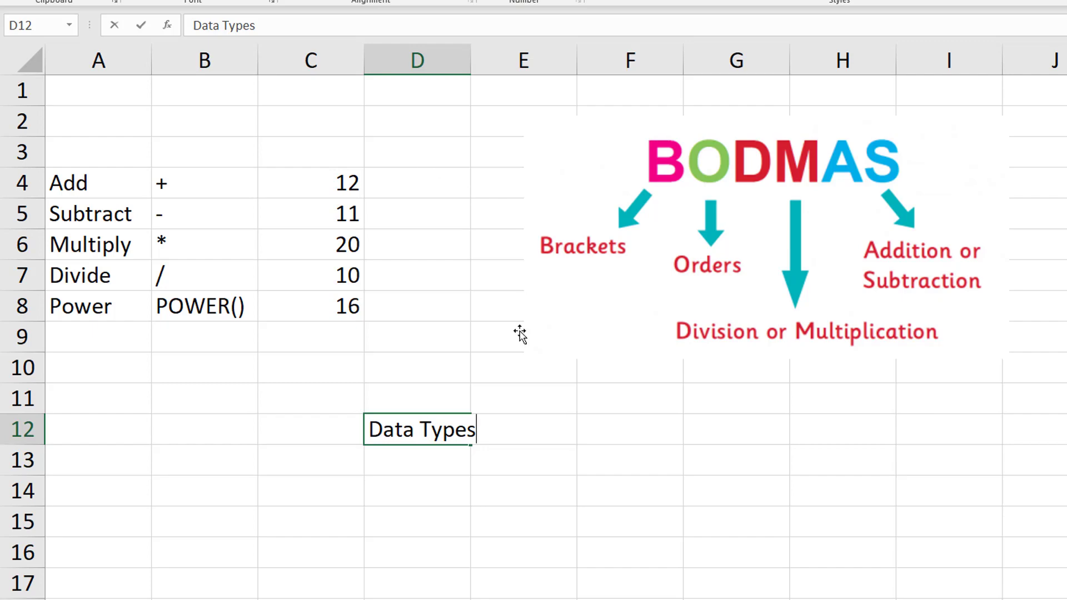
- Enter 55.5, 55, £55 and Fifty five in F12:I12
click(723, 422)
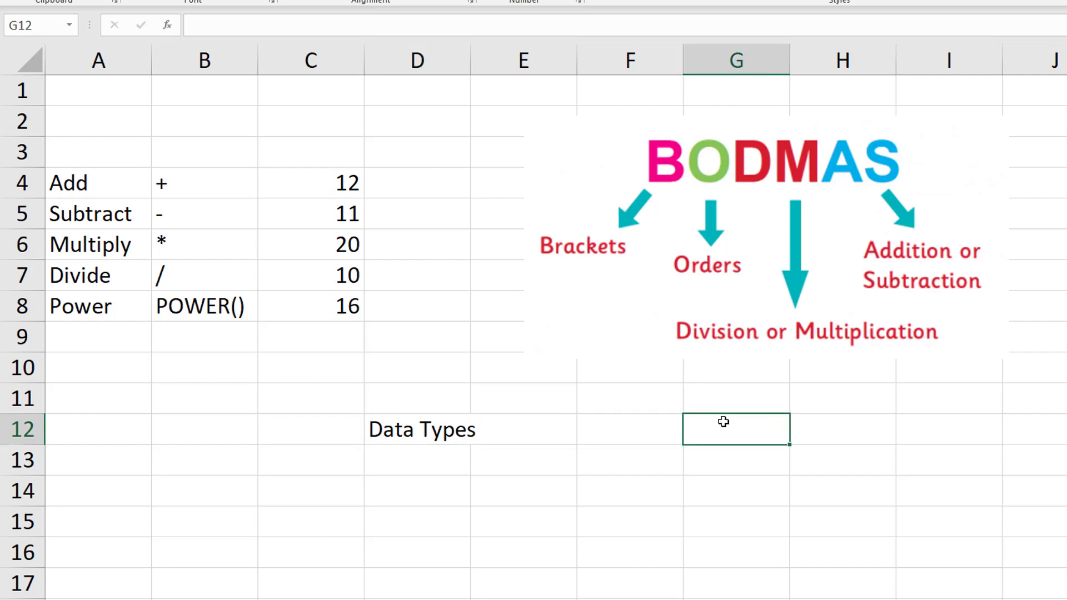
text(55)
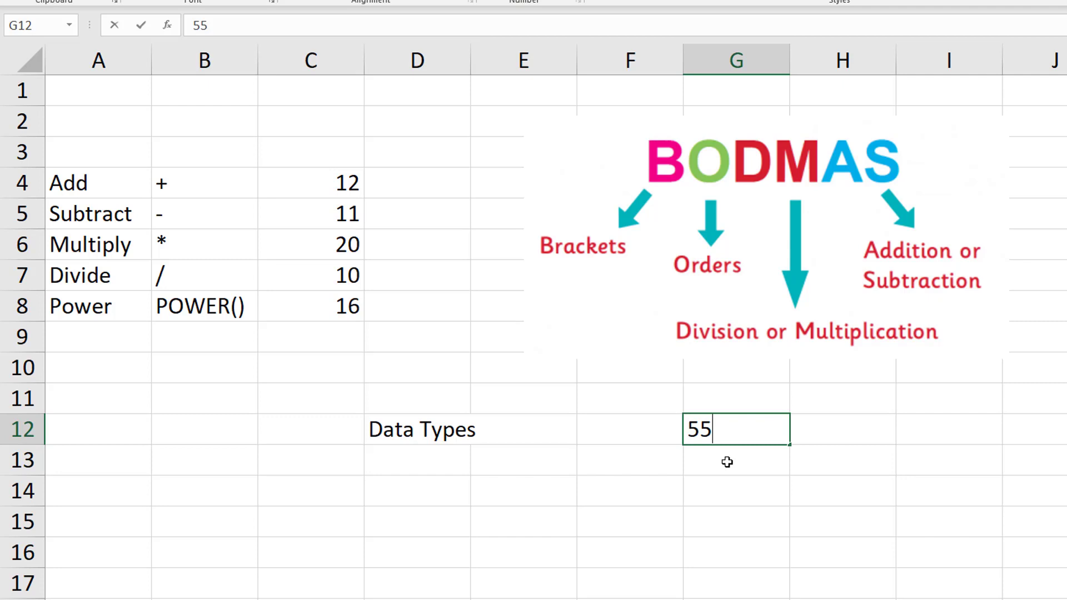
key(Return)
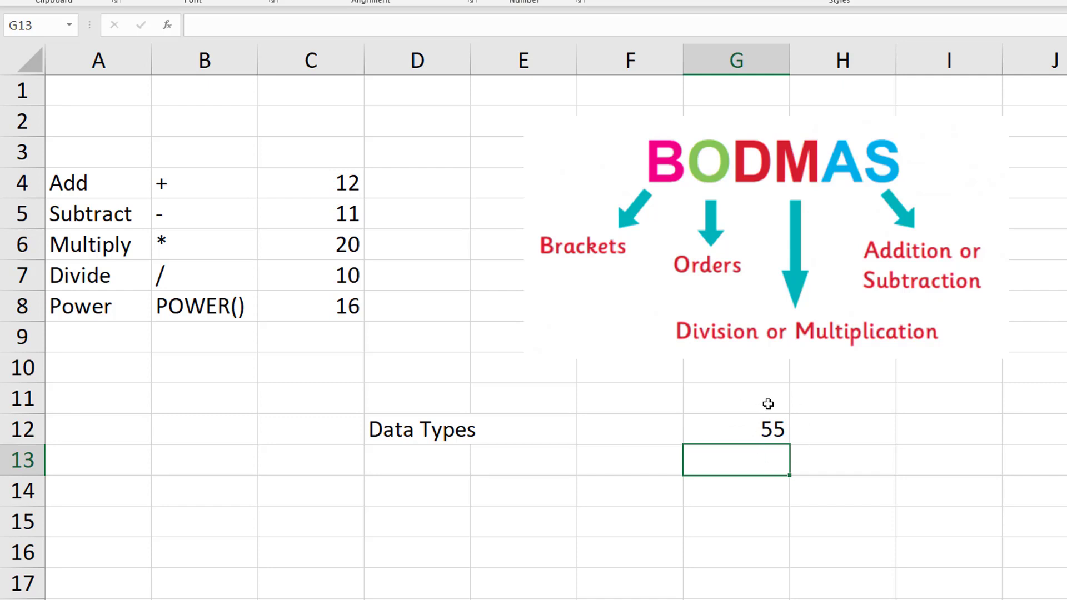
click(827, 427)
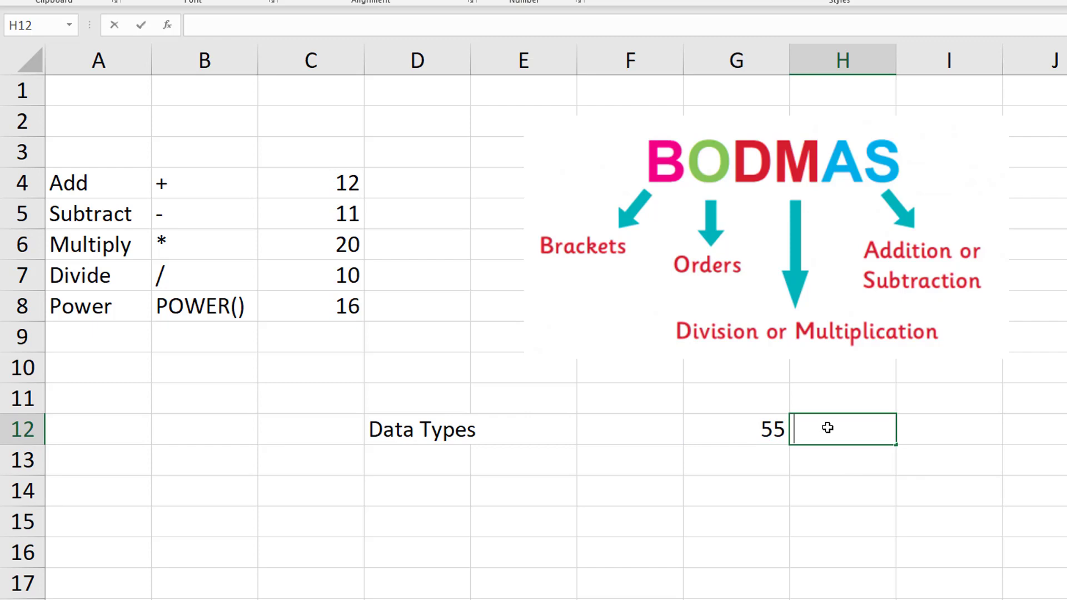
text(£55)
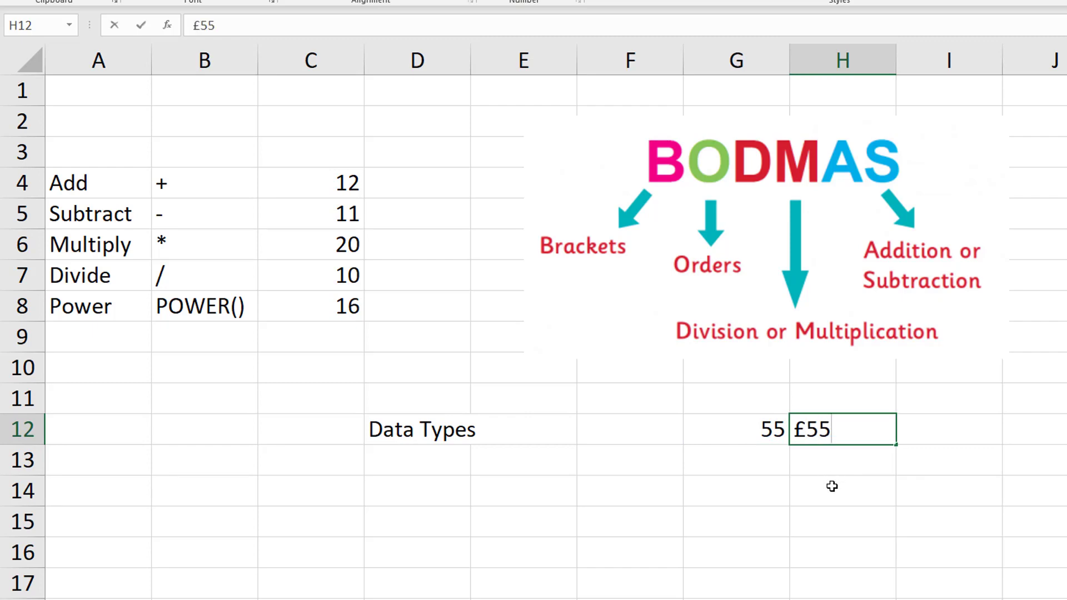
click(832, 486)
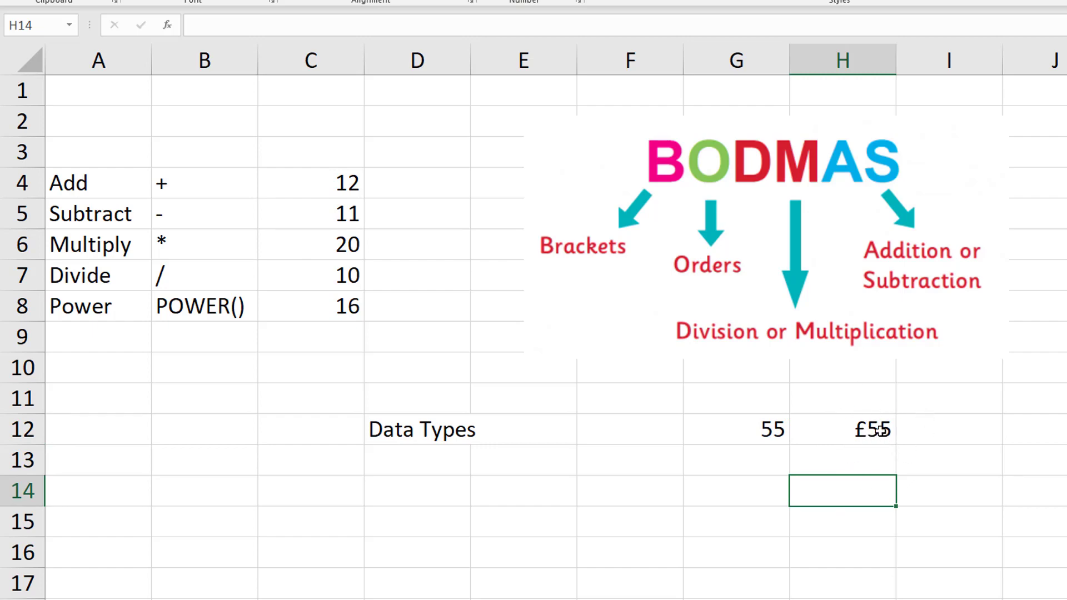
click(763, 432)
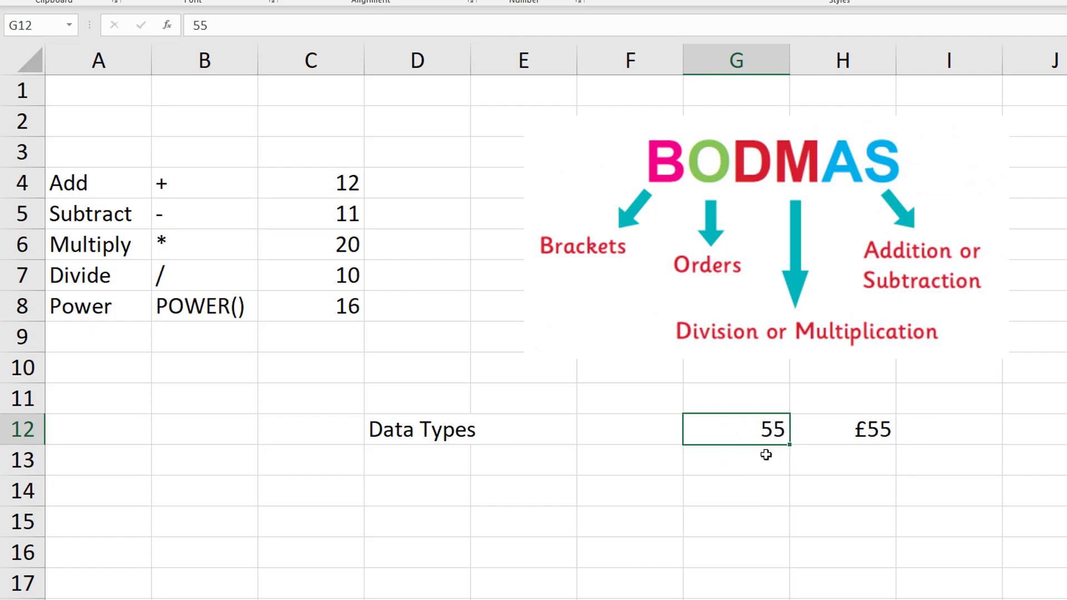
click(640, 433)
text(55.5)
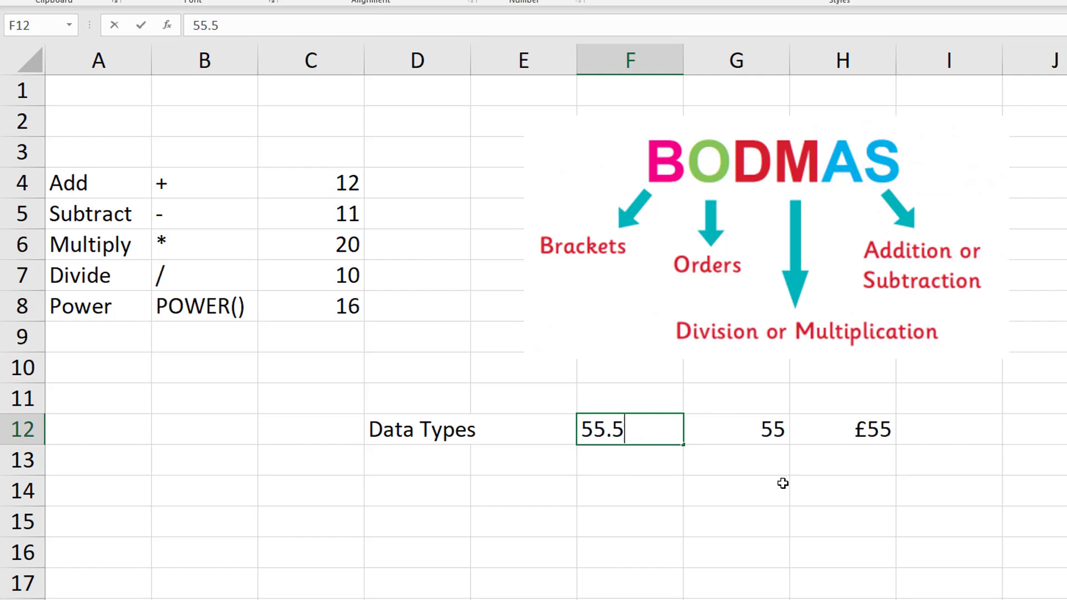
click(912, 431)
text(Fif)
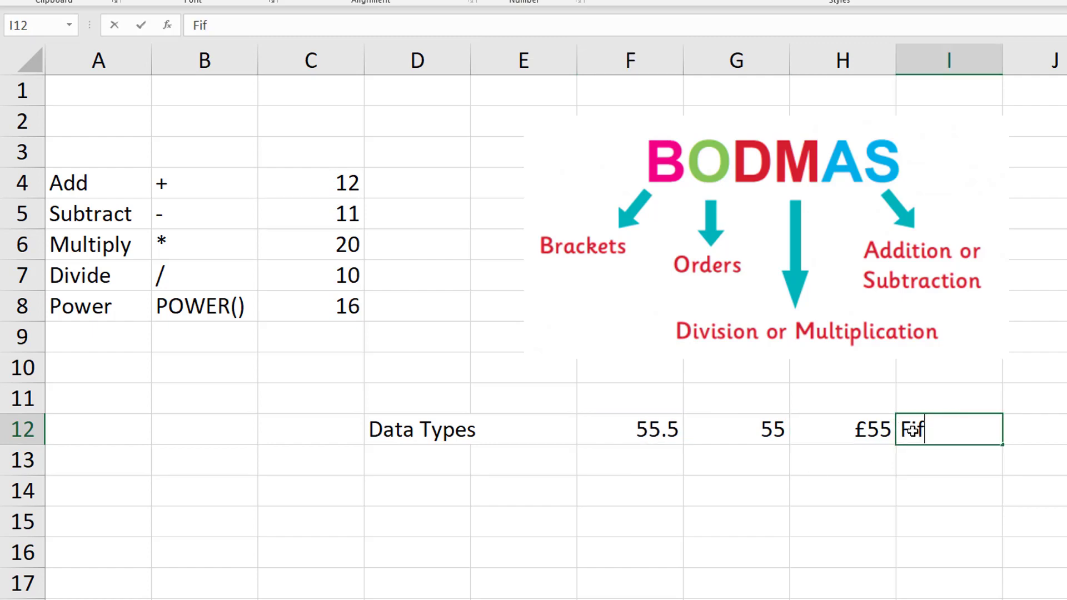
text(ty five)
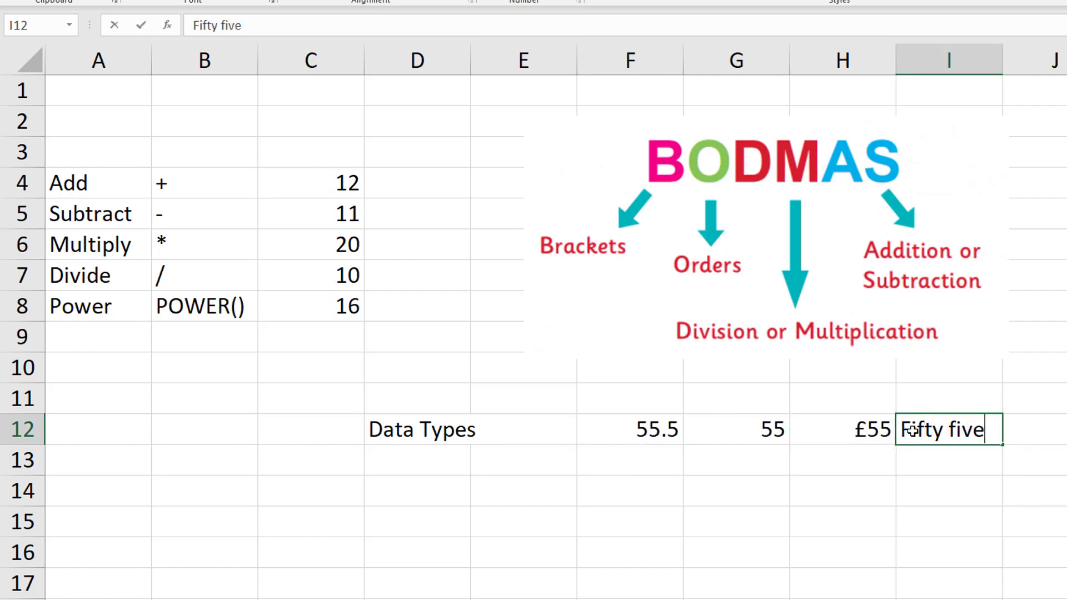
click(886, 489)
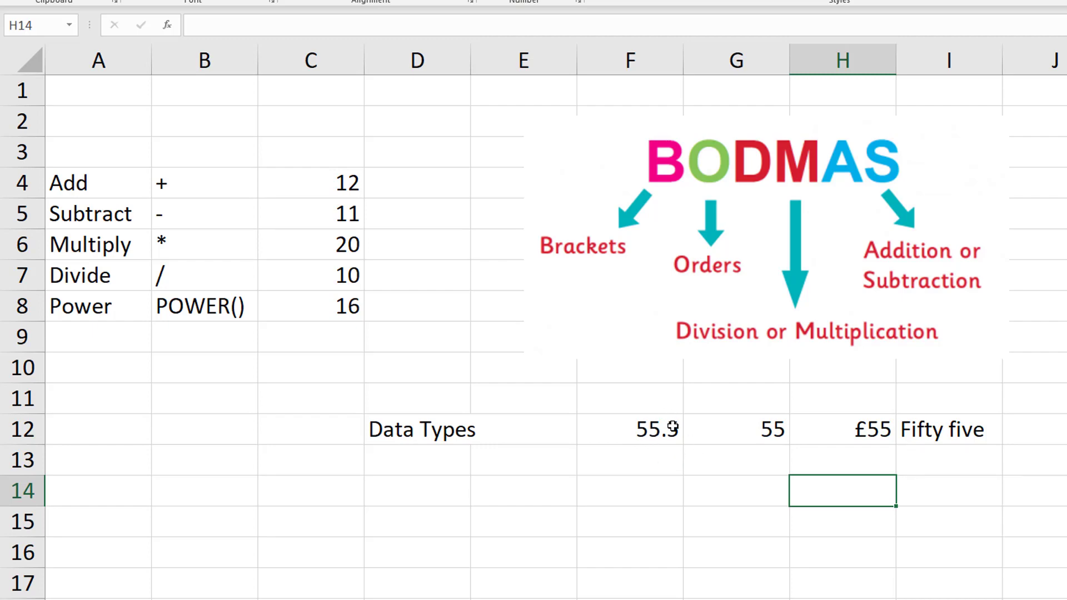
- Enter =55+fifty five in F14 and =fifty+five in G14, both giving #NAME? errors
click(644, 480)
text(=55)
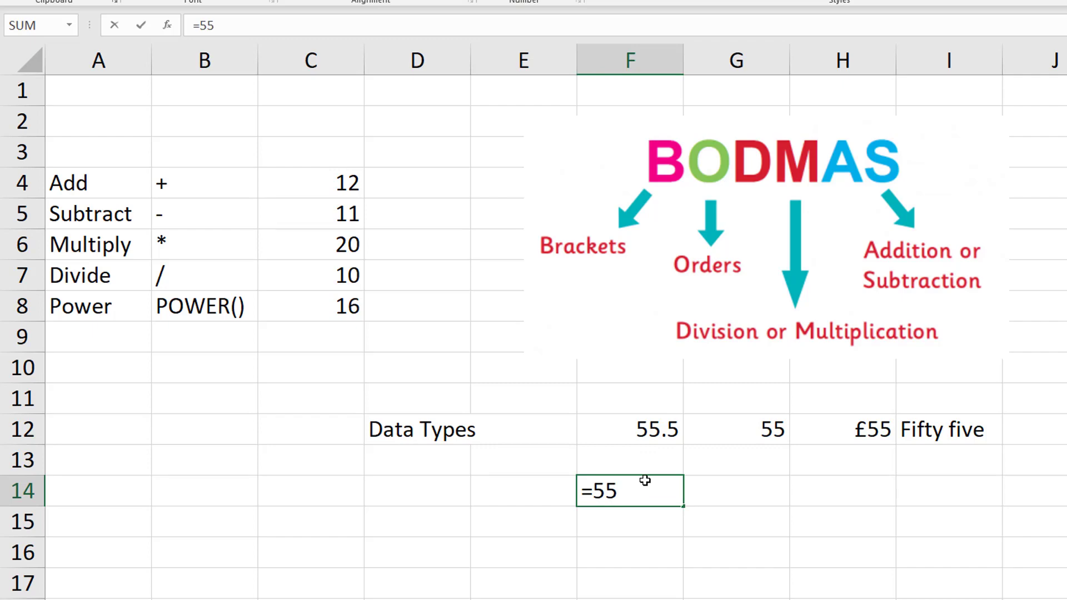
text(+fifty five)
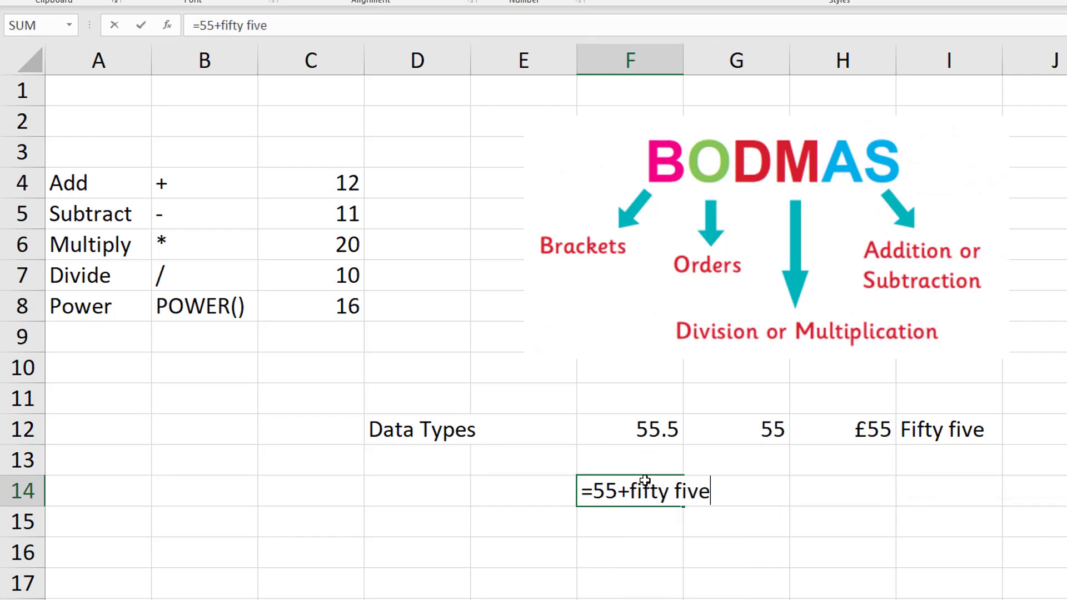
key(Return)
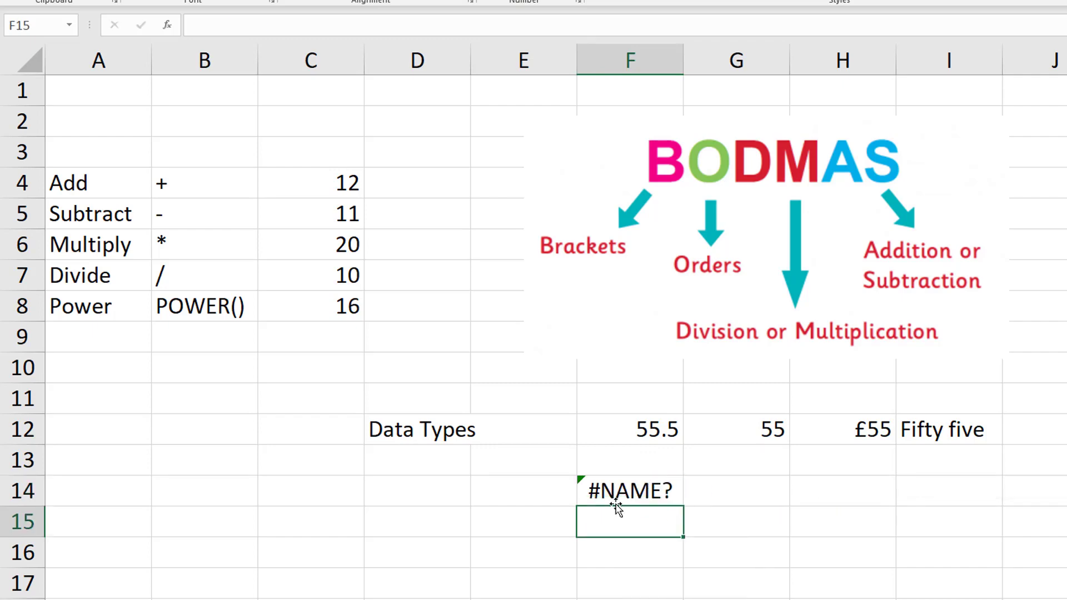
click(665, 490)
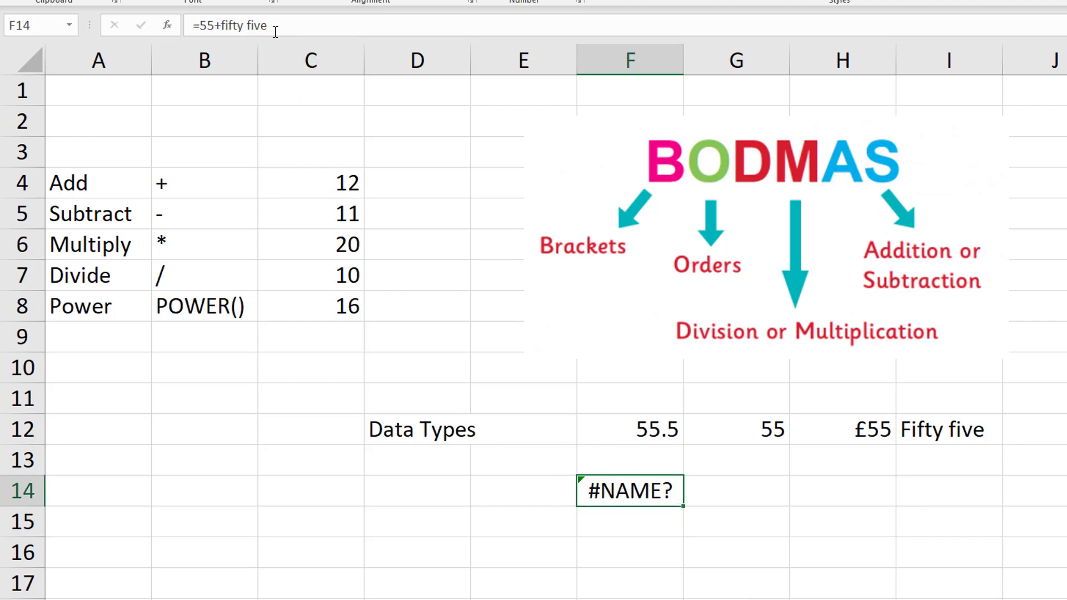
drag(268, 26, 222, 28)
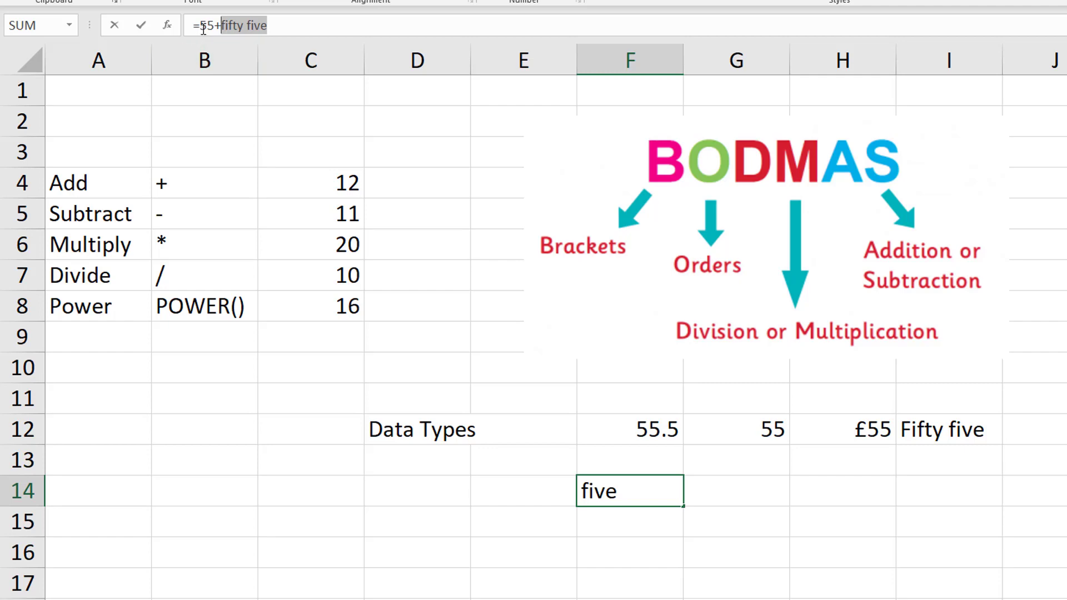
key(Tab)
text(=fifty+five)
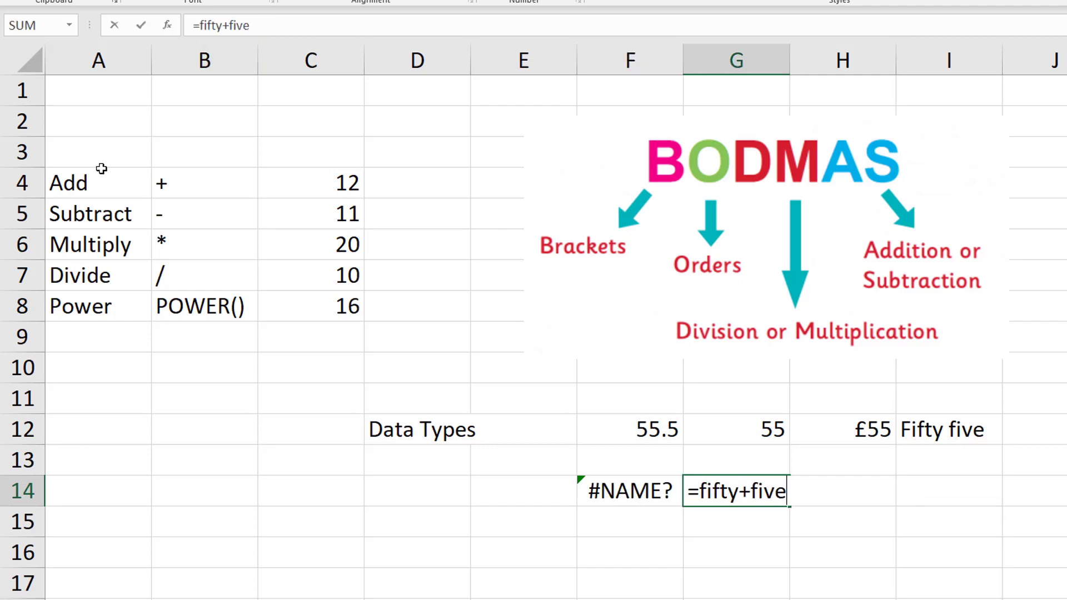
key(Return)
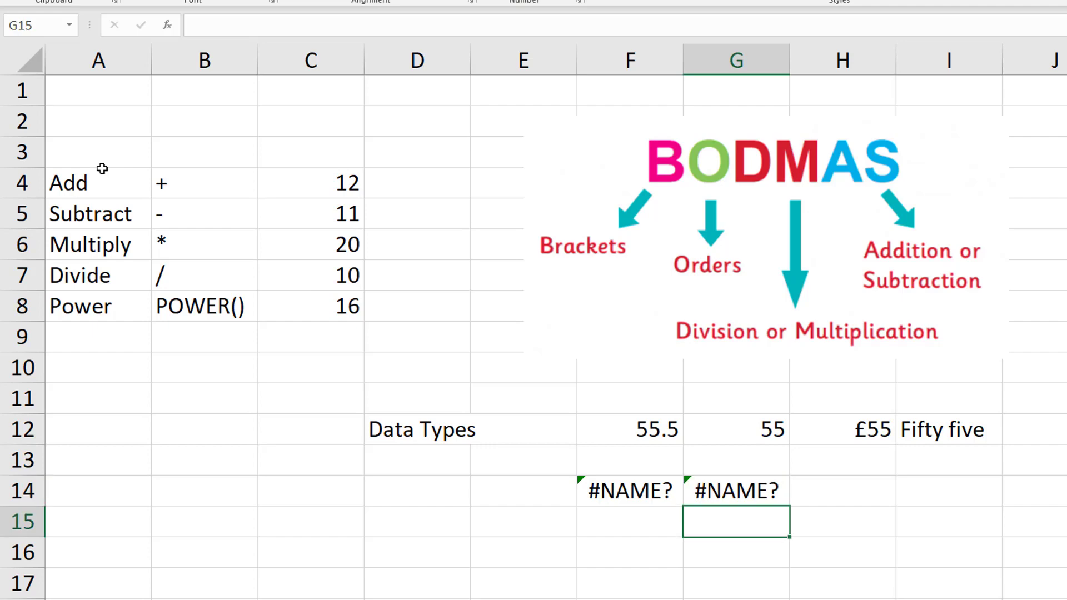
click(724, 492)
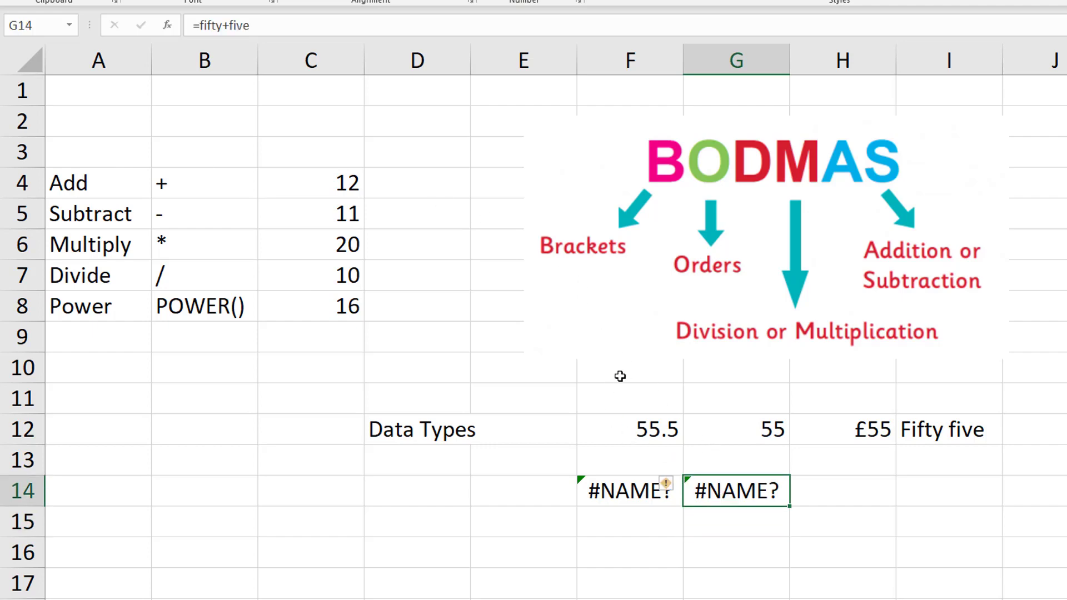
- Make H14 the formula =55.5+55 so it shows 110.5
click(865, 489)
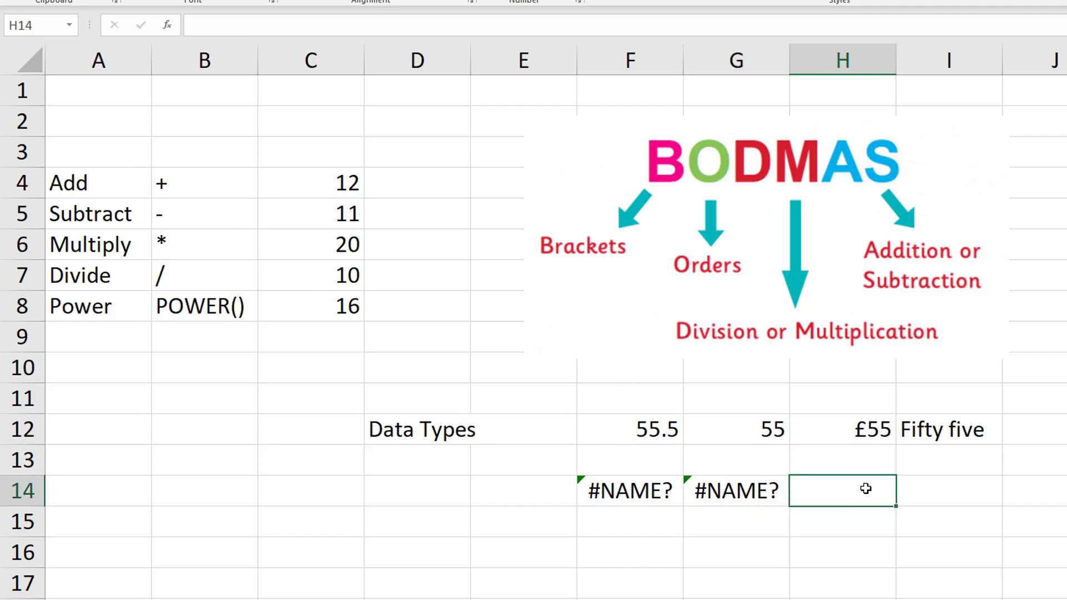
text(55.5+)
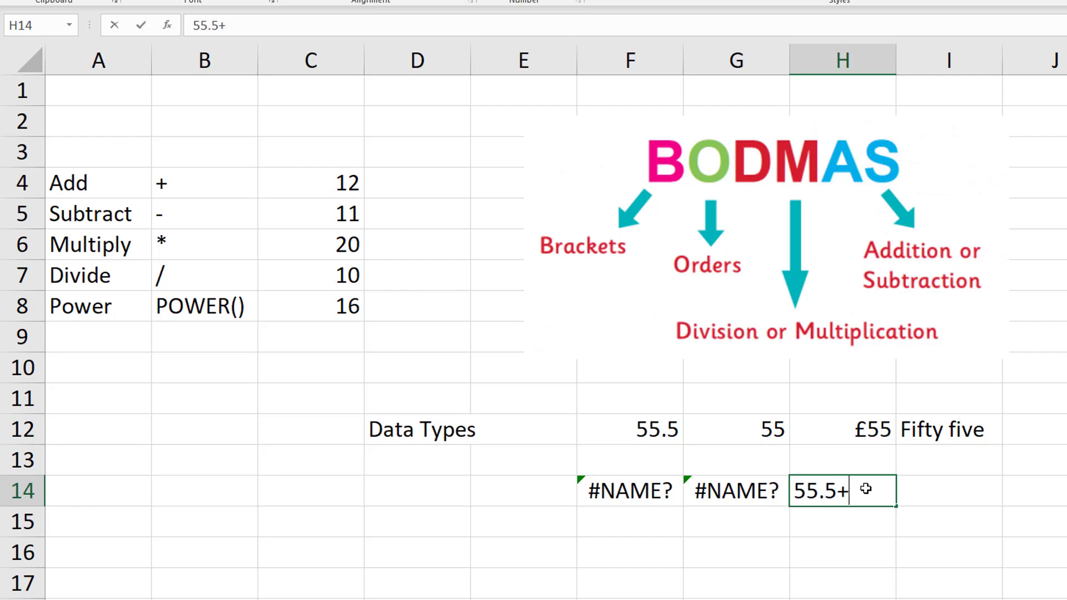
text(55)
click(656, 490)
click(556, 486)
click(723, 489)
click(852, 483)
click(193, 27)
text(=)
key(Return)
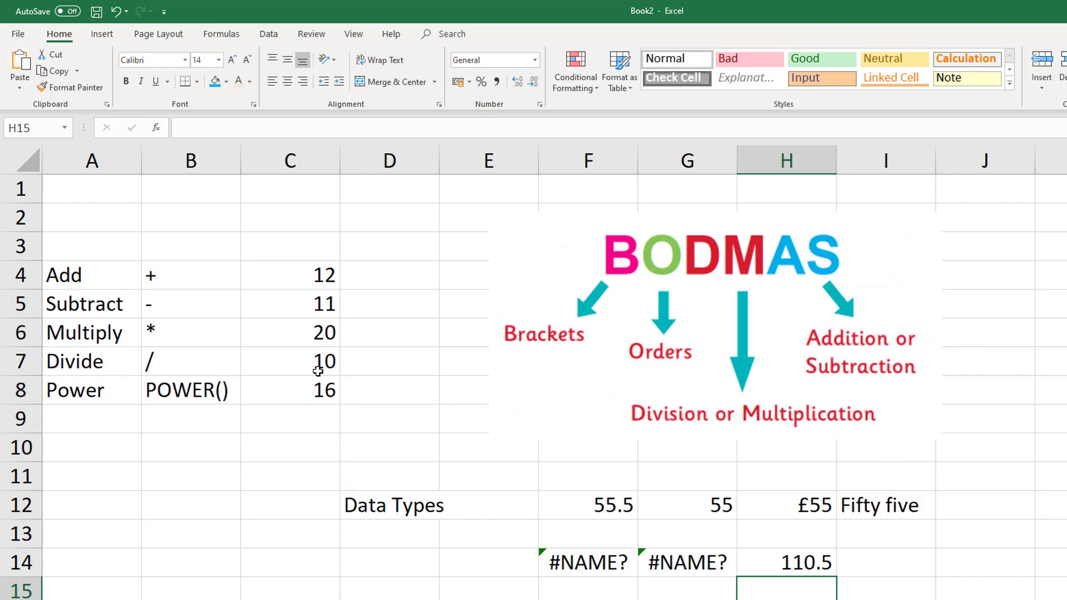
- Open and close the number format list unchanged, then inspect the row 12 entries
click(319, 340)
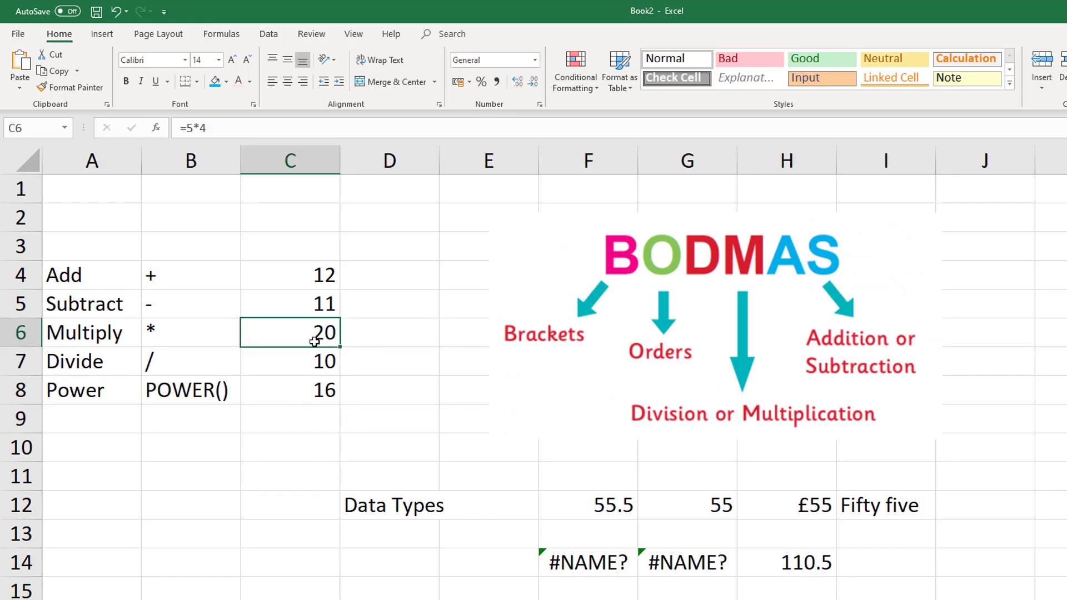
click(535, 60)
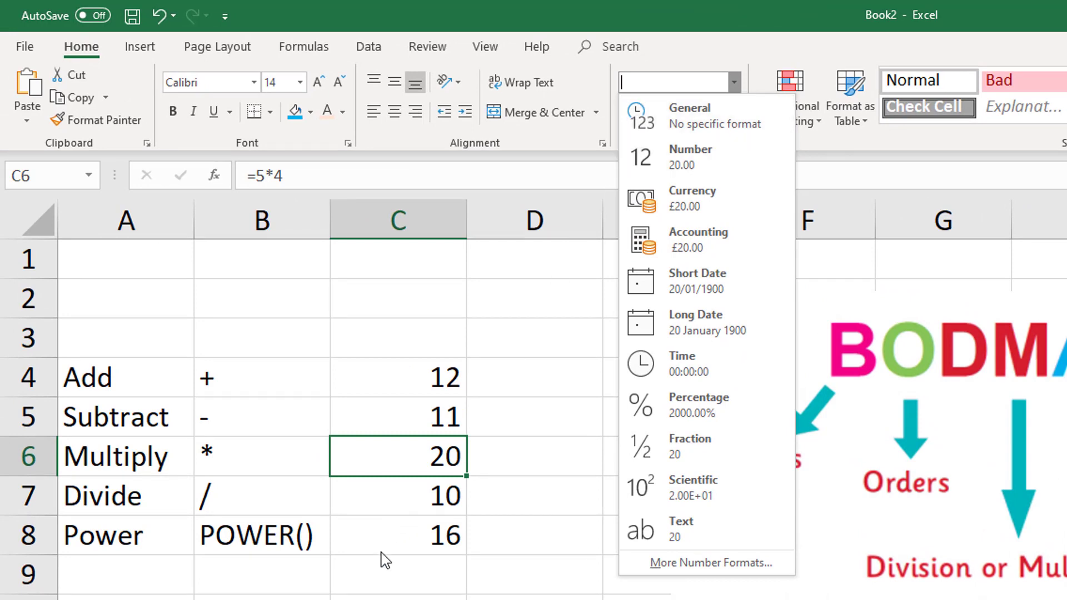
click(427, 583)
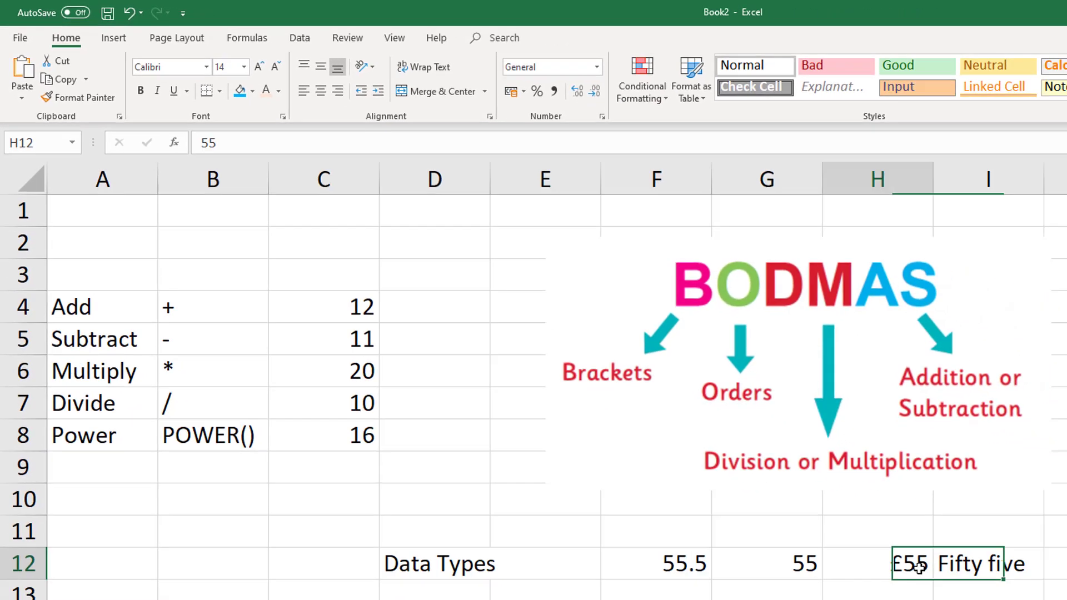
click(945, 571)
click(922, 567)
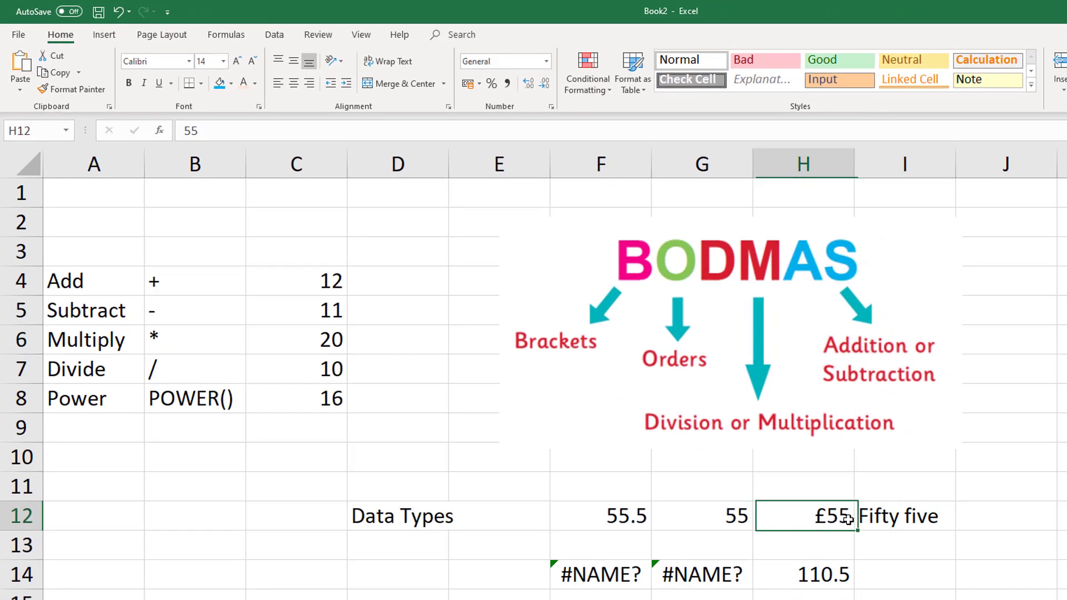
click(944, 570)
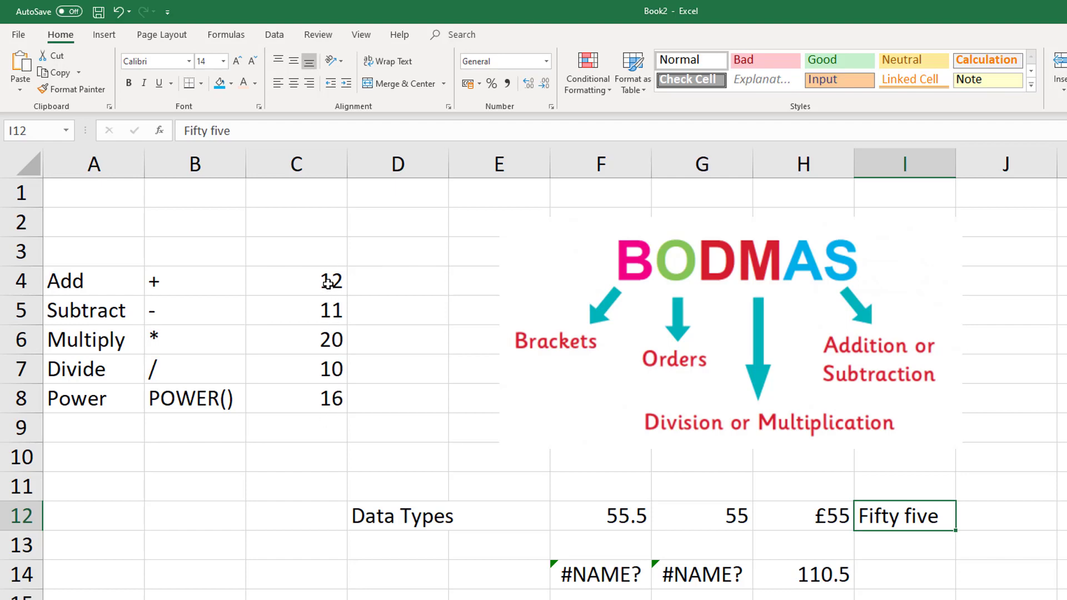
- Left-align the C4:C8 results, undo it, and select the 55.5 in F12
drag(328, 282, 324, 398)
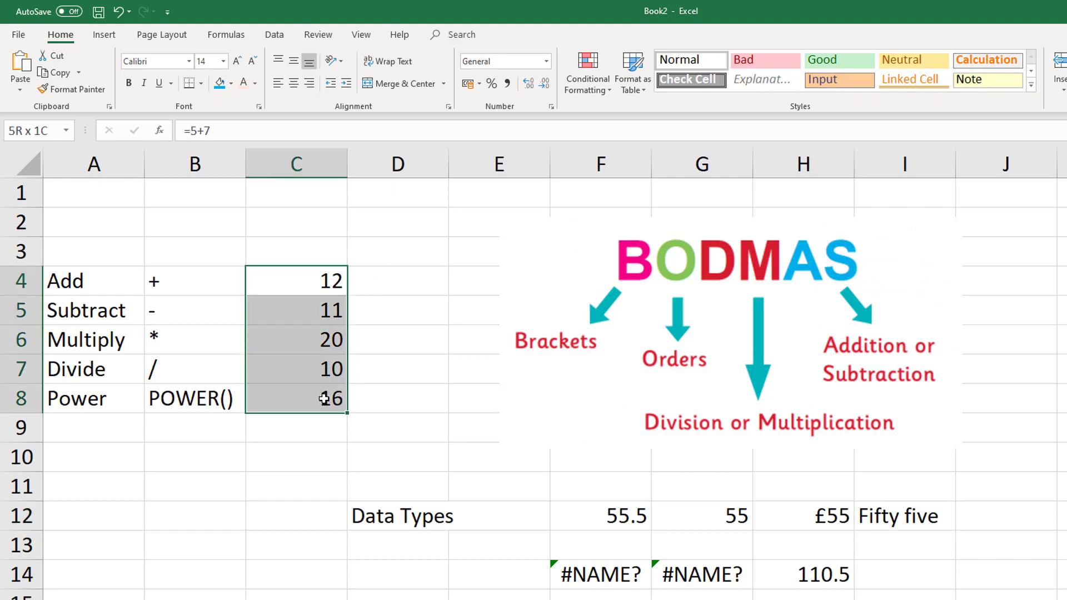
click(278, 83)
click(290, 337)
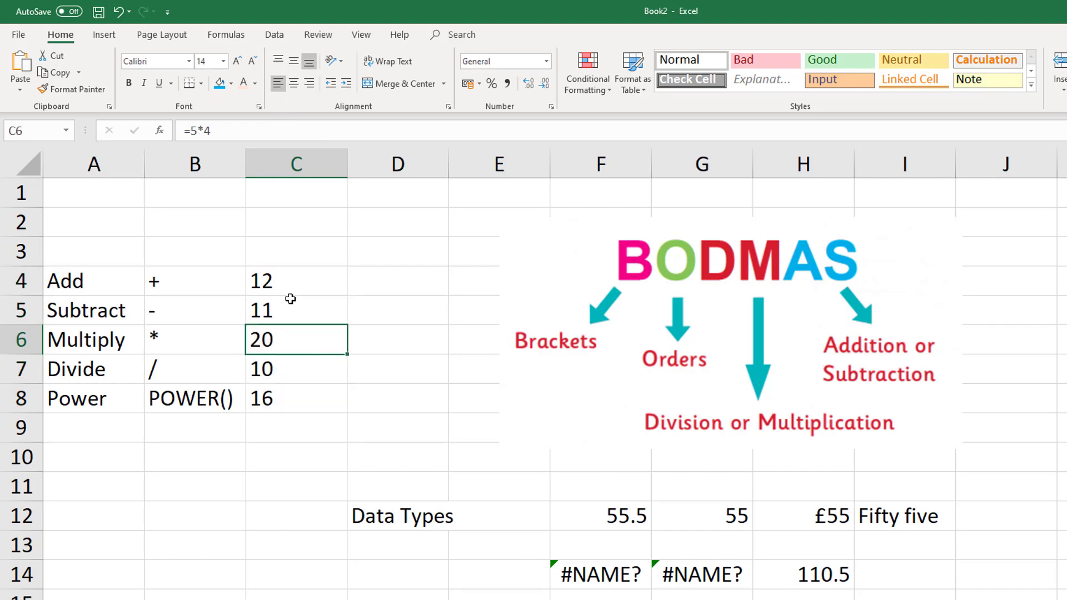
click(252, 463)
click(284, 385)
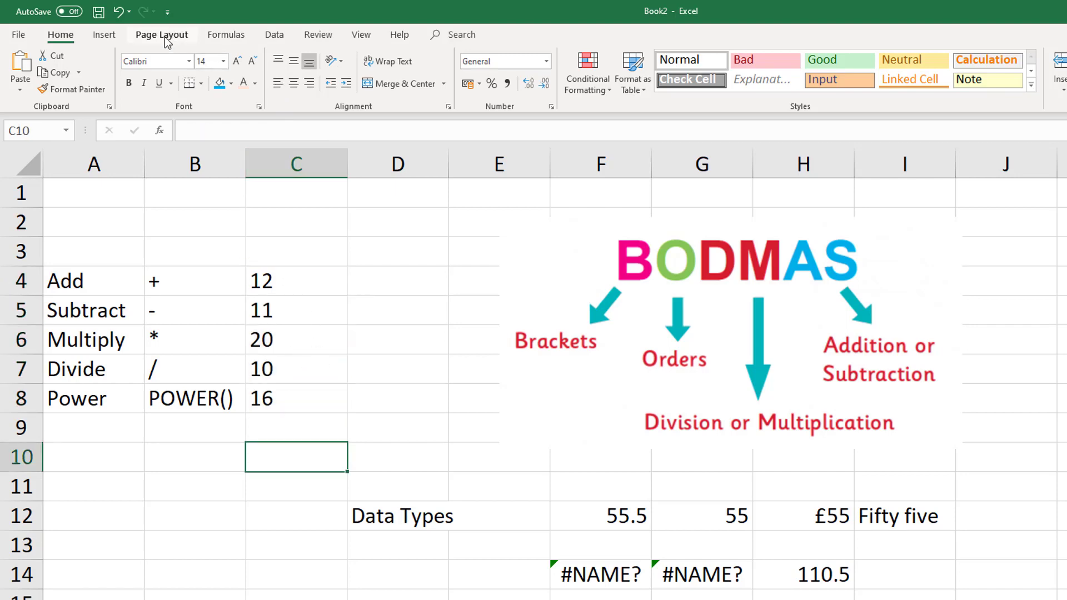
click(118, 12)
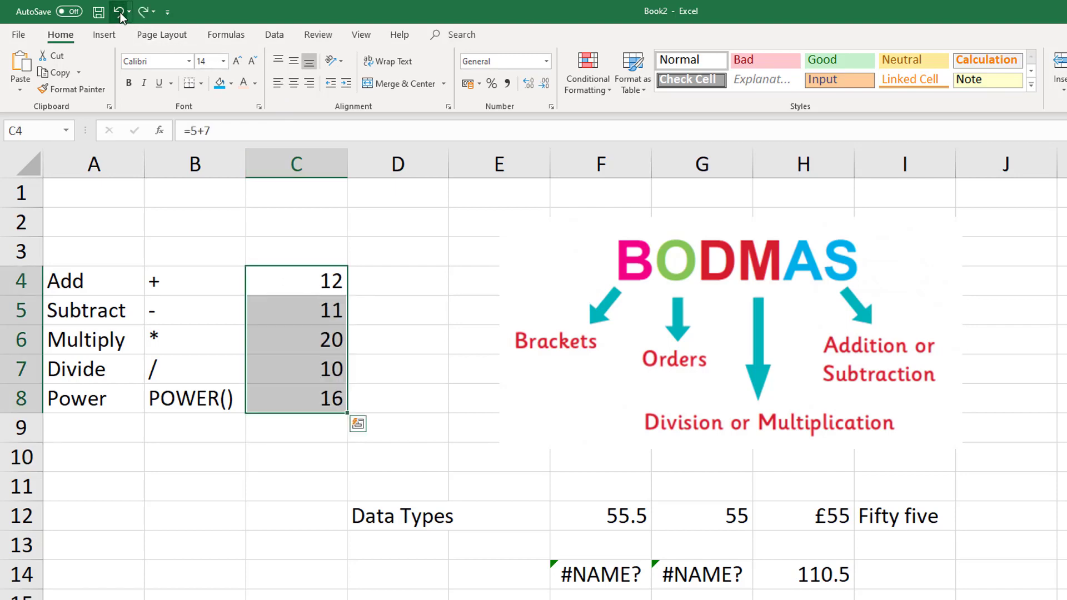
click(456, 521)
click(580, 524)
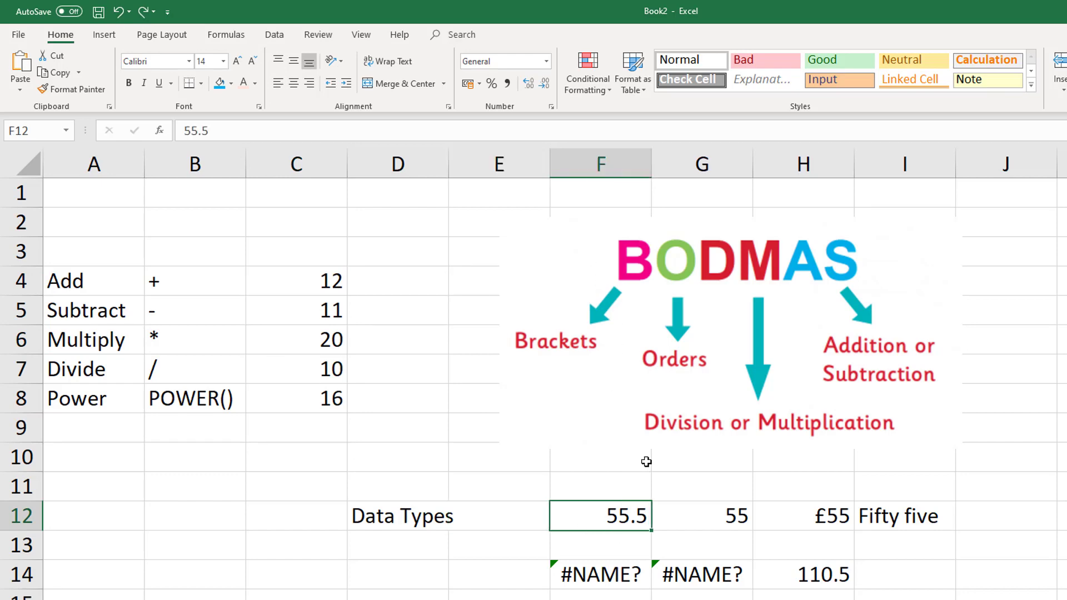
- Format F12 as Number and adjust decimals until it shows 55.5000
click(547, 62)
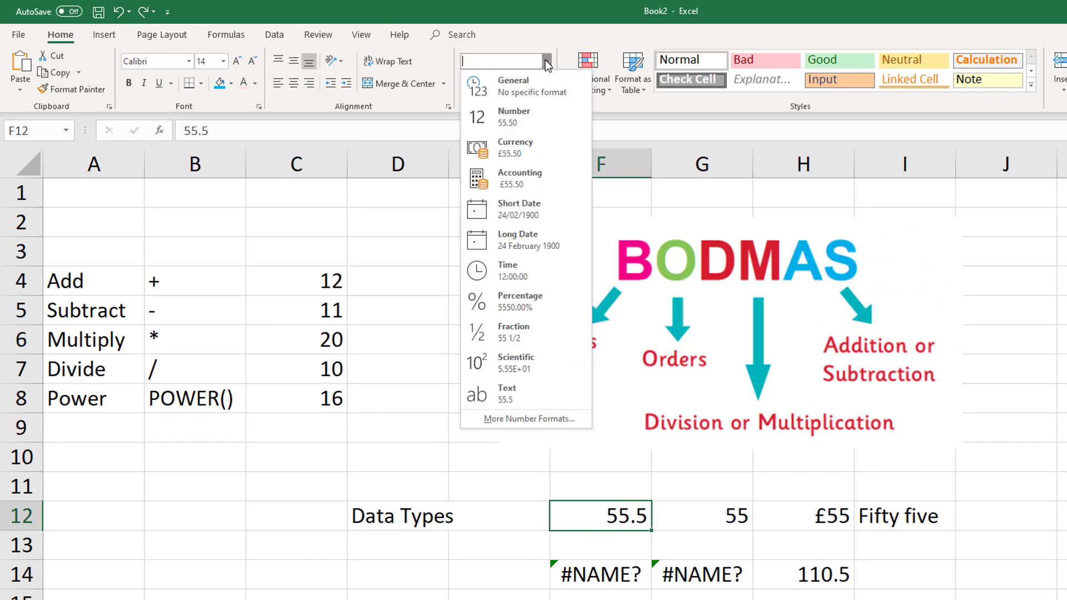
click(528, 118)
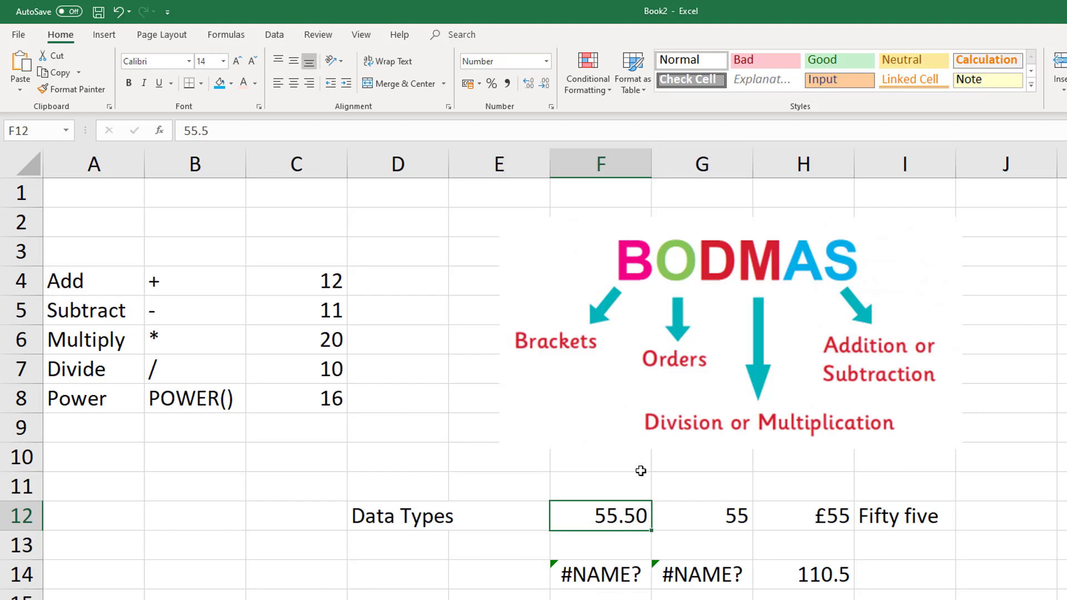
click(544, 85)
click(545, 85)
click(534, 88)
click(534, 87)
click(535, 87)
click(534, 88)
click(471, 592)
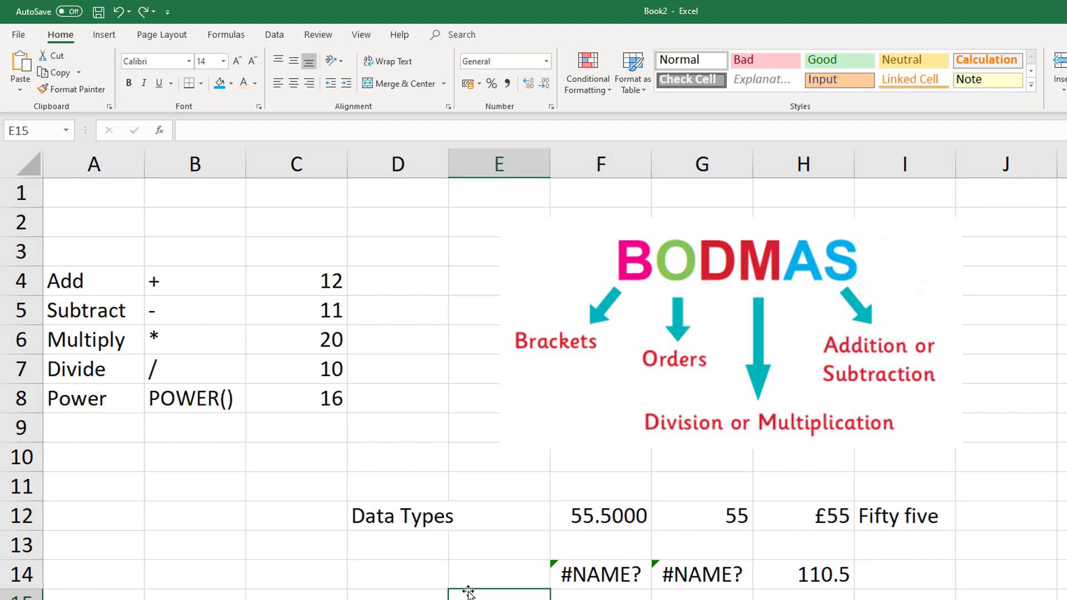
- Format the 55 in G12 as Currency, showing £55.00
click(730, 516)
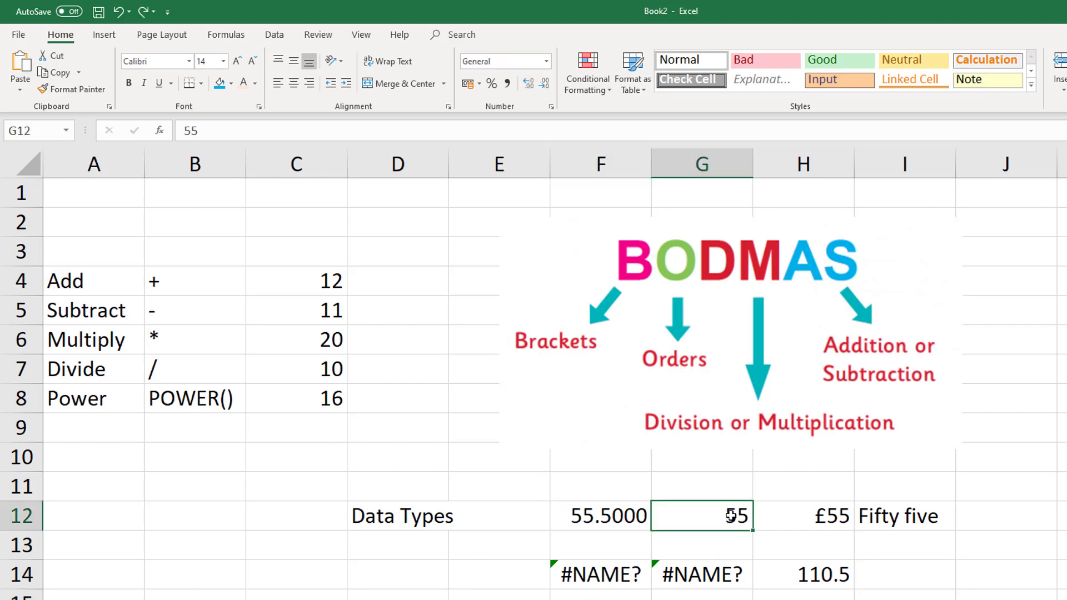
click(831, 515)
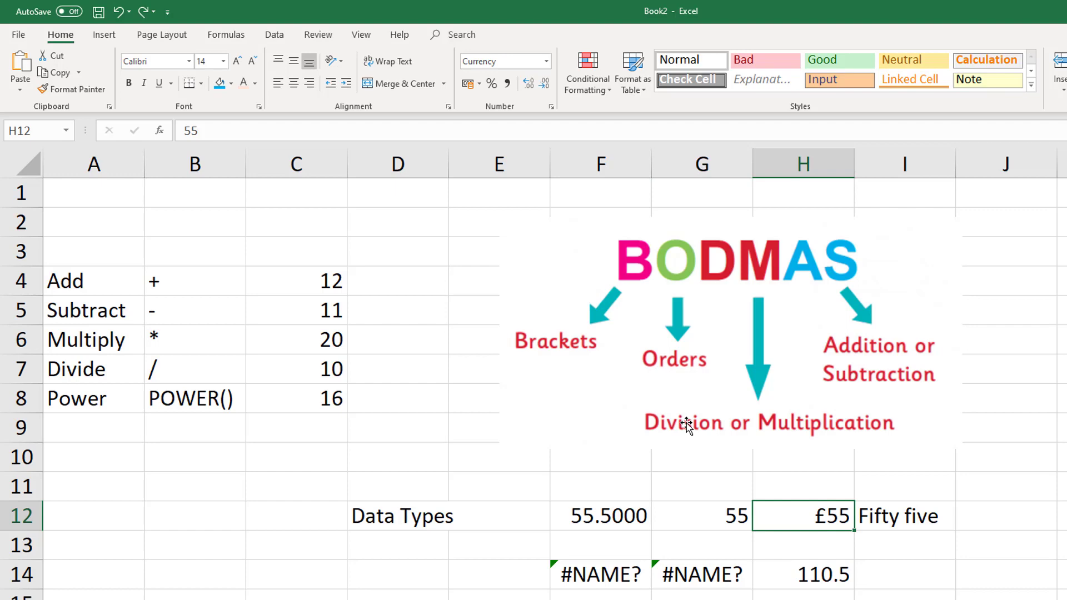
click(693, 516)
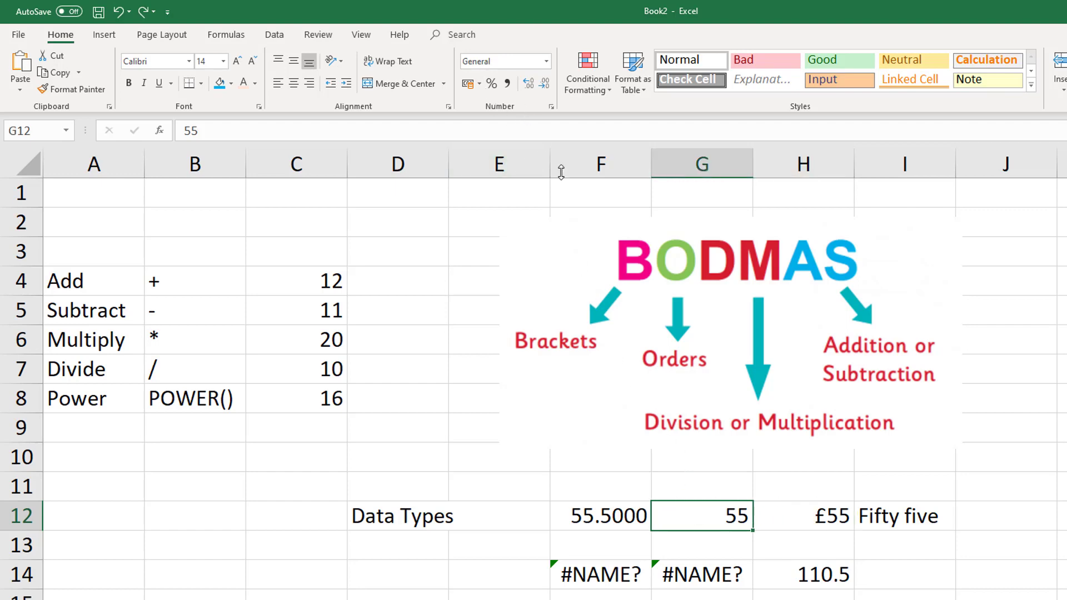
click(547, 64)
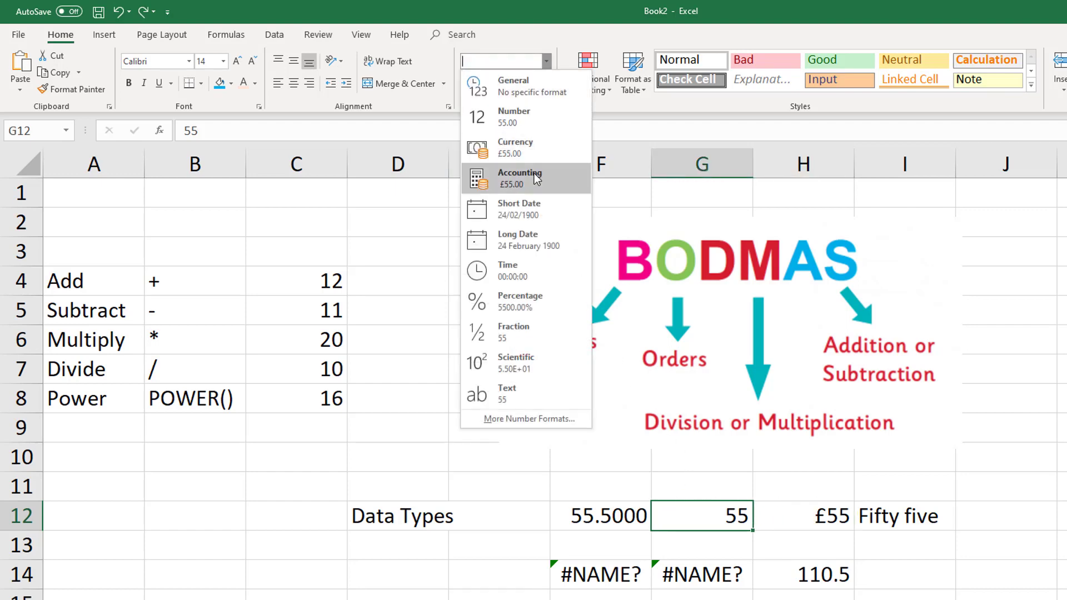
click(532, 152)
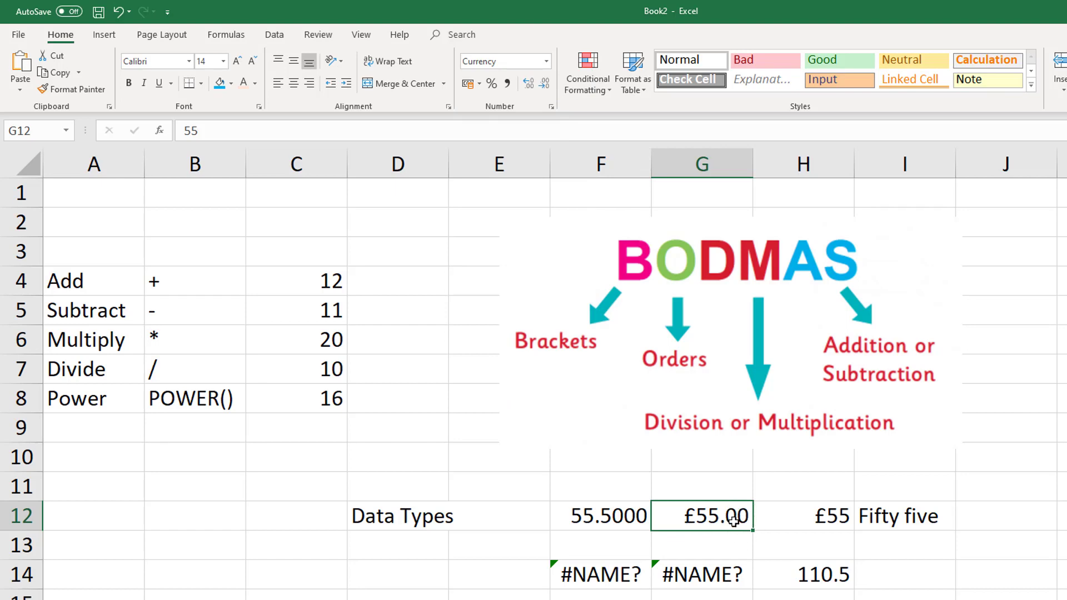
click(398, 596)
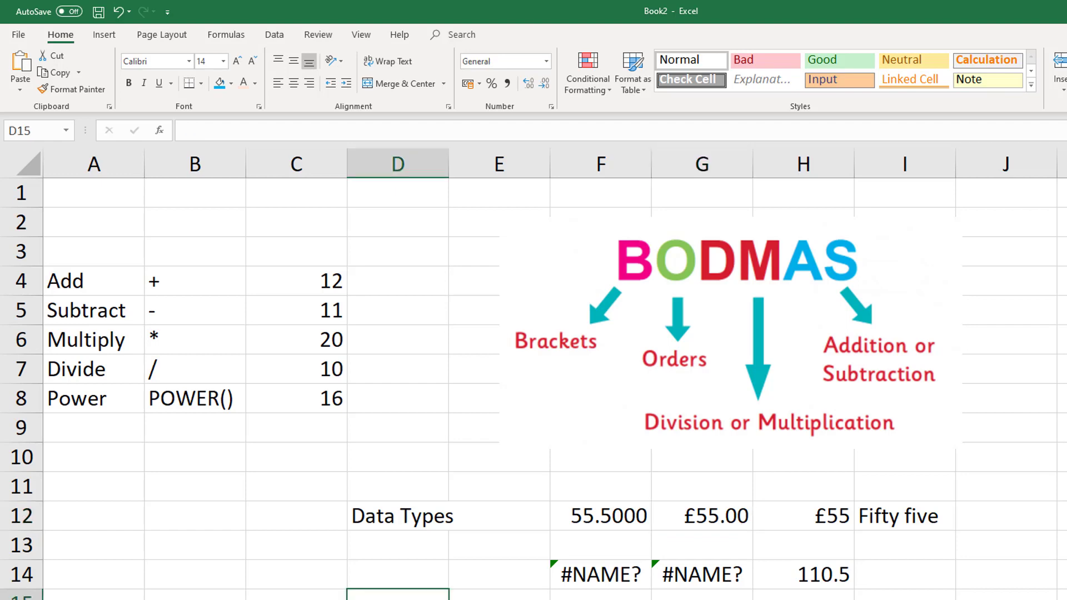
- Enter 0.5 in D14, try Percent style (50%), then format it as Number showing 0.50
click(414, 569)
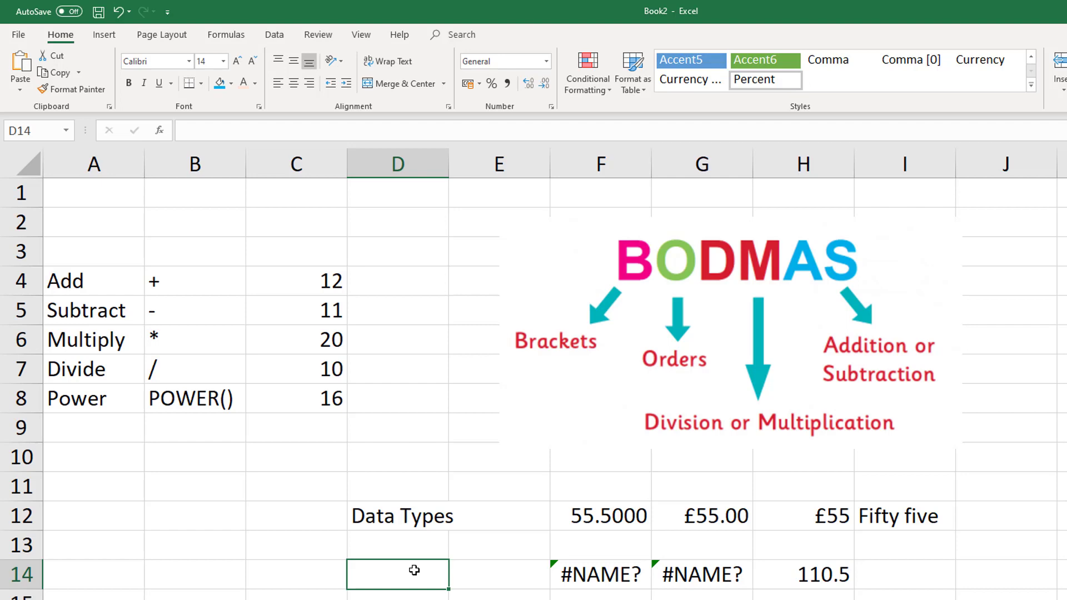
text(0.5)
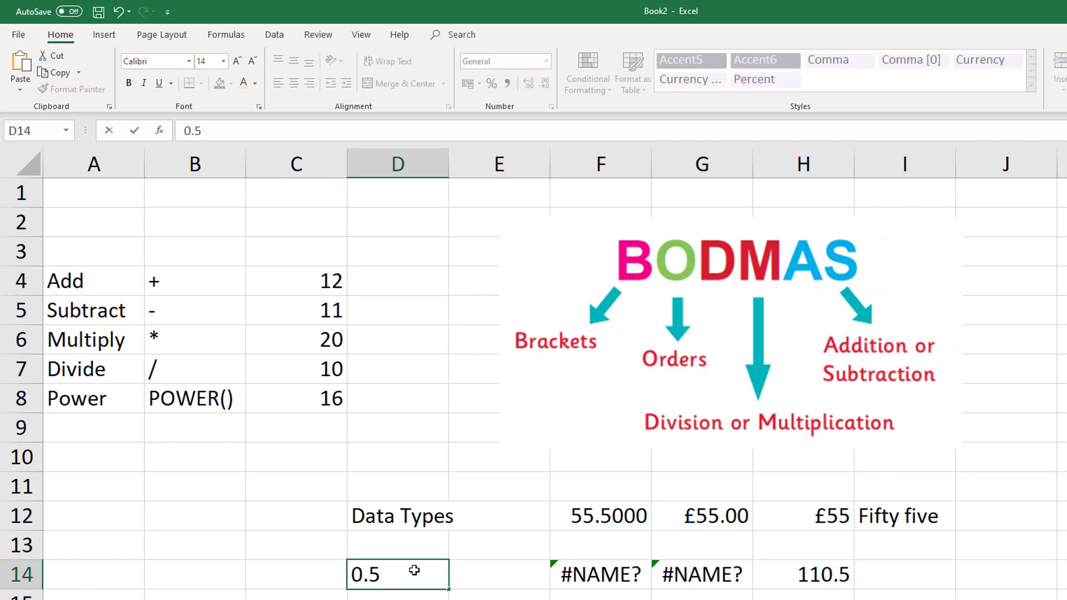
key(Return)
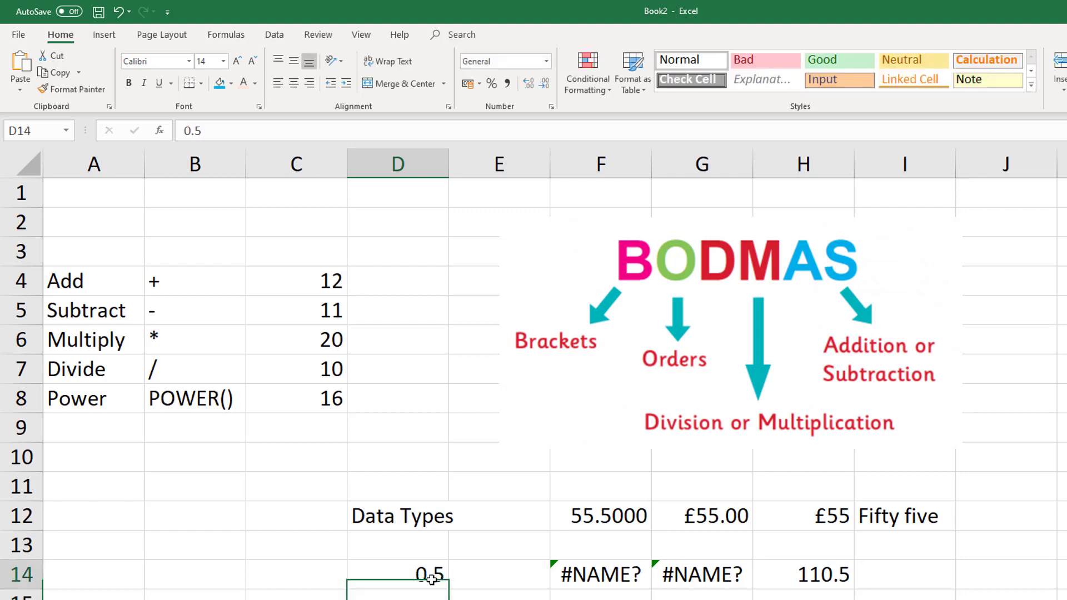
click(431, 576)
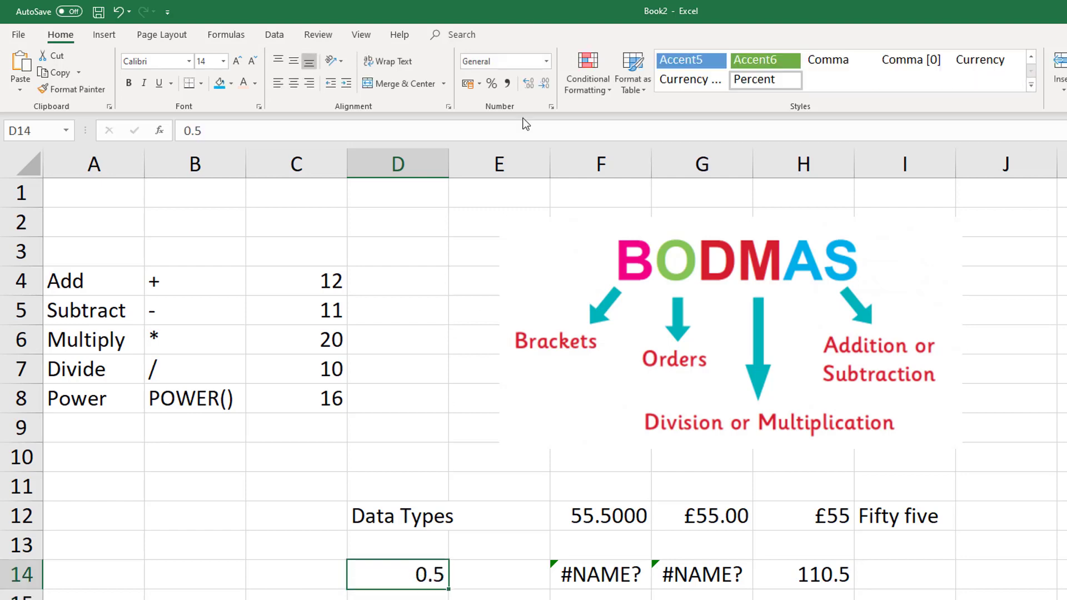
click(490, 84)
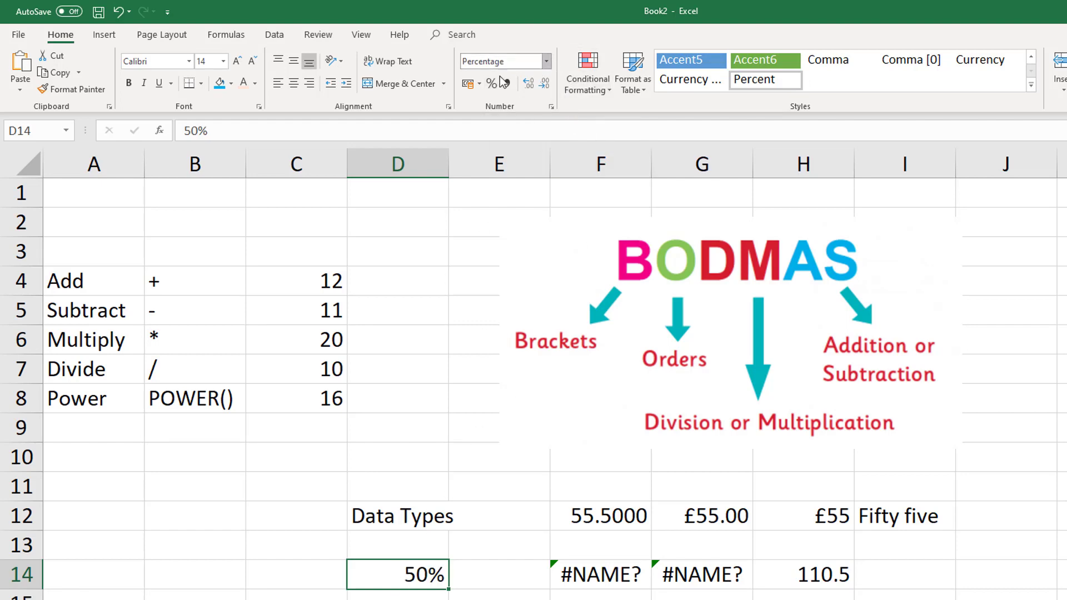
click(546, 61)
click(532, 117)
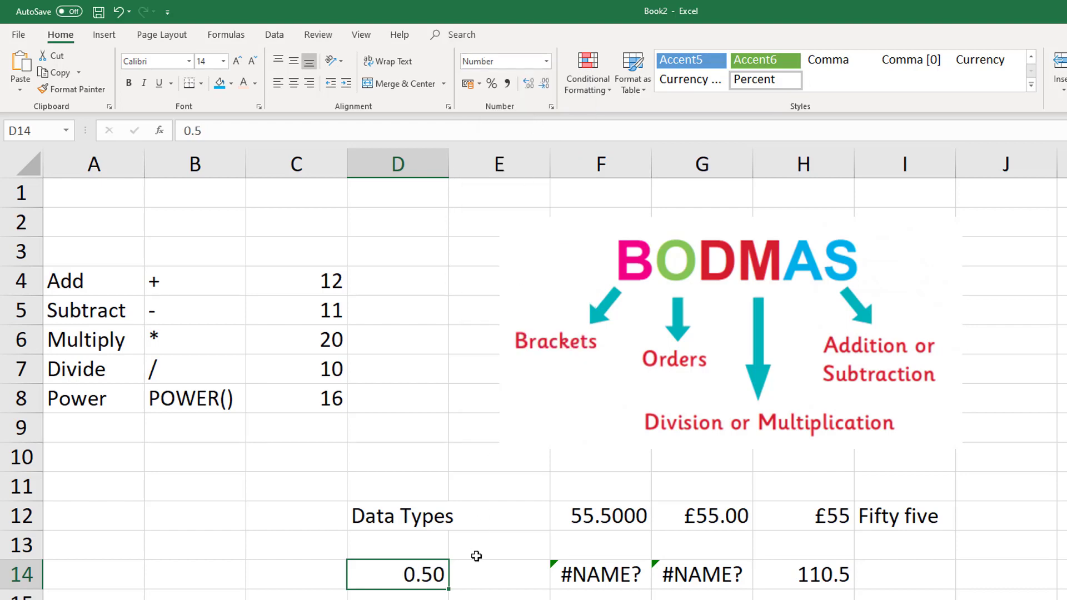
click(281, 528)
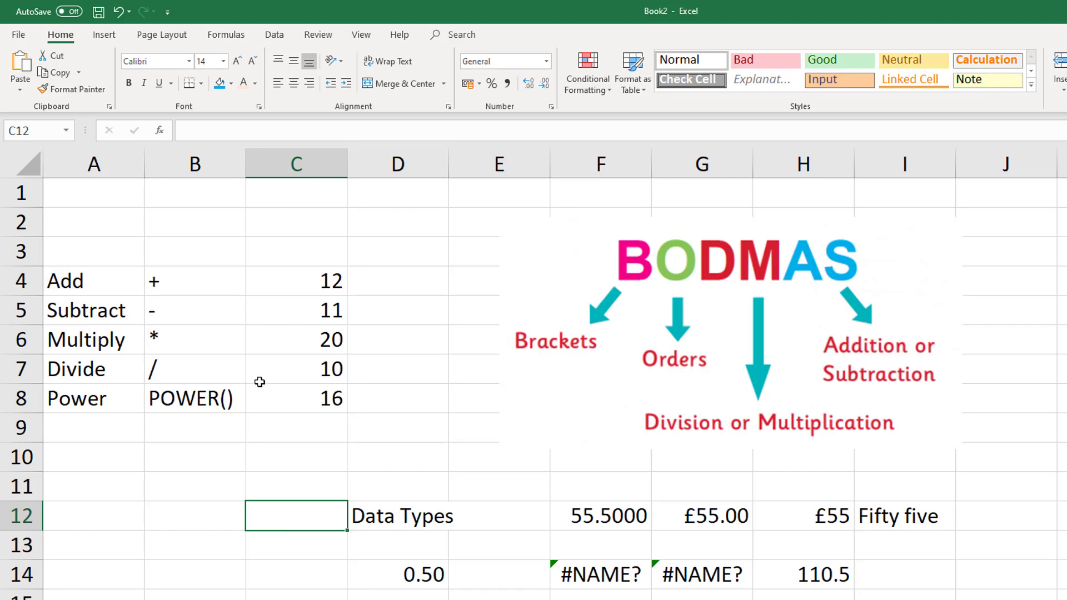
click(340, 281)
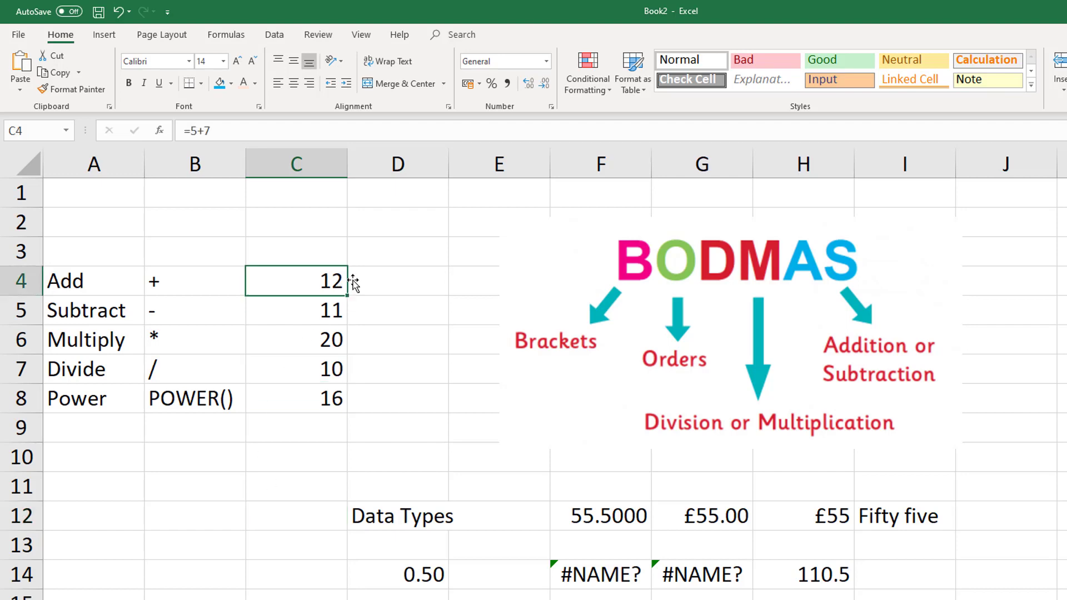
click(734, 516)
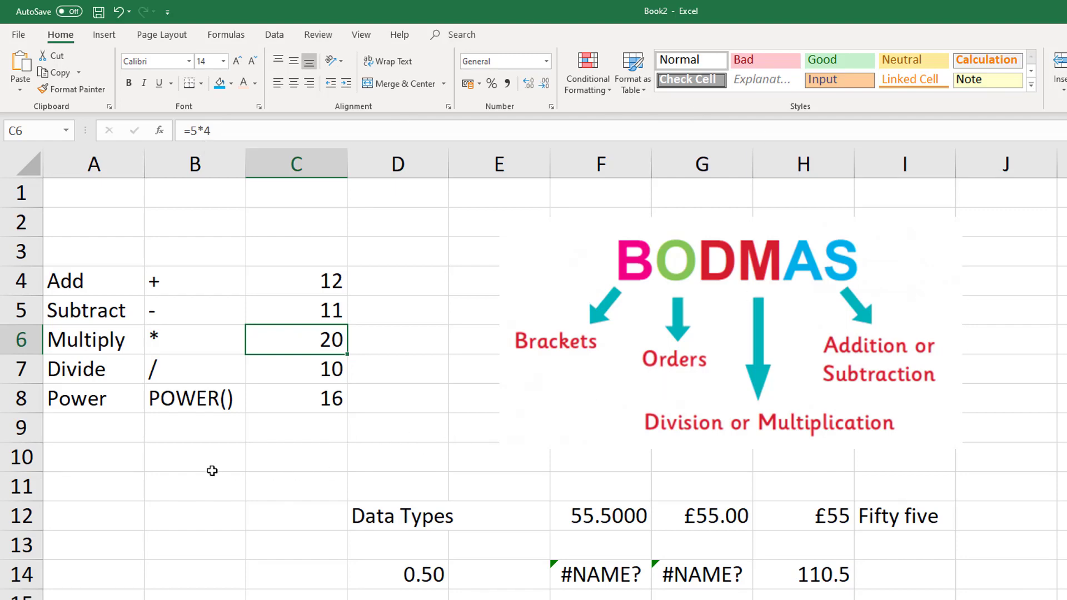
- Type 5 in A11 and 8 in B11
click(117, 485)
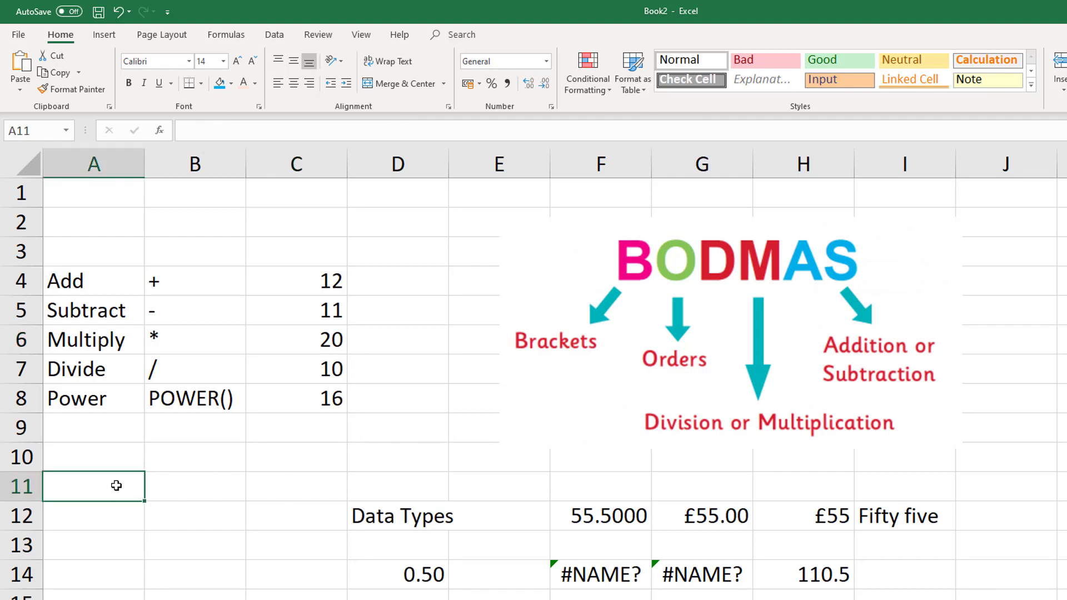
text(5)
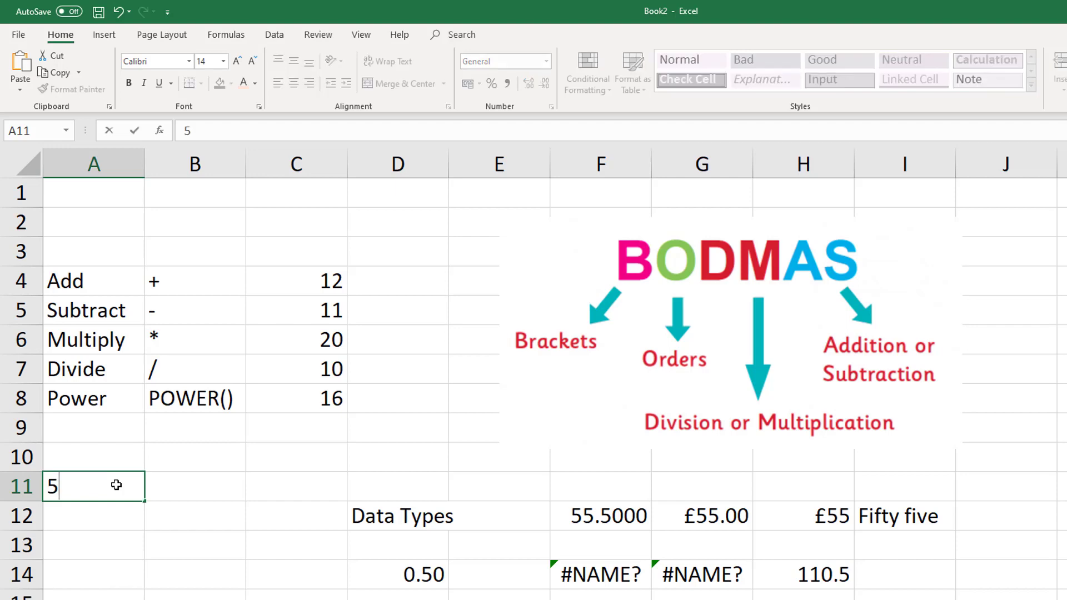
key(Tab)
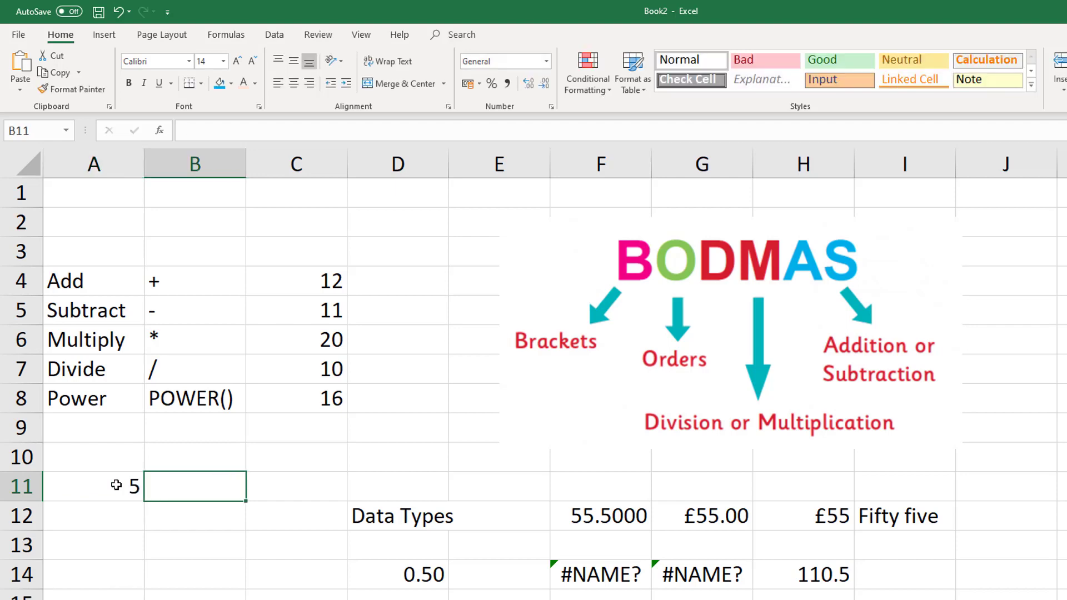
text(8)
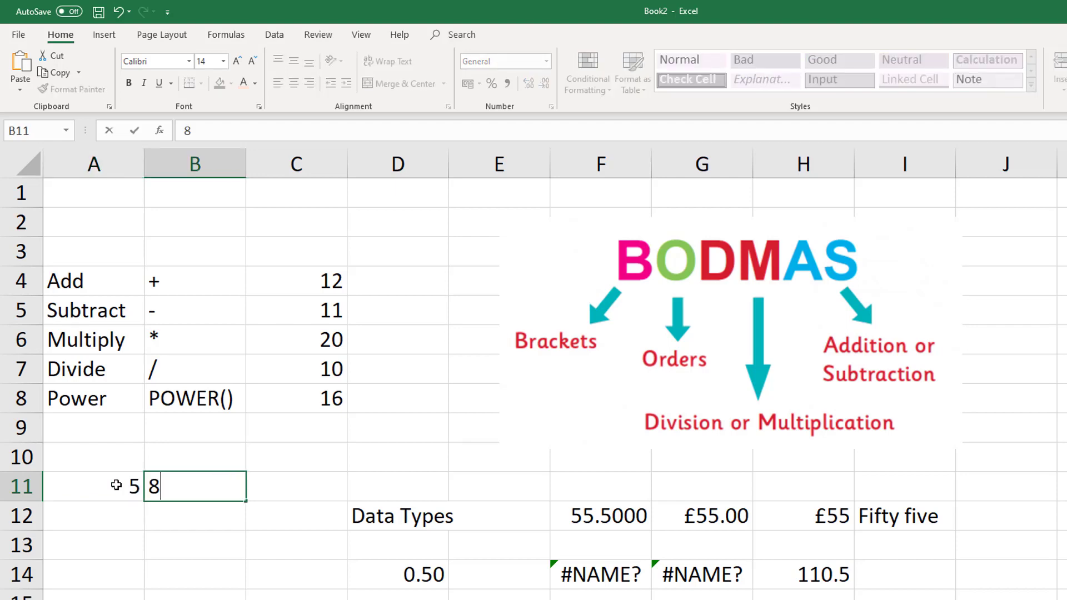
key(Tab)
- Format A11:B11 as two-decimal Number and type =5+8 in C11
drag(116, 485, 225, 486)
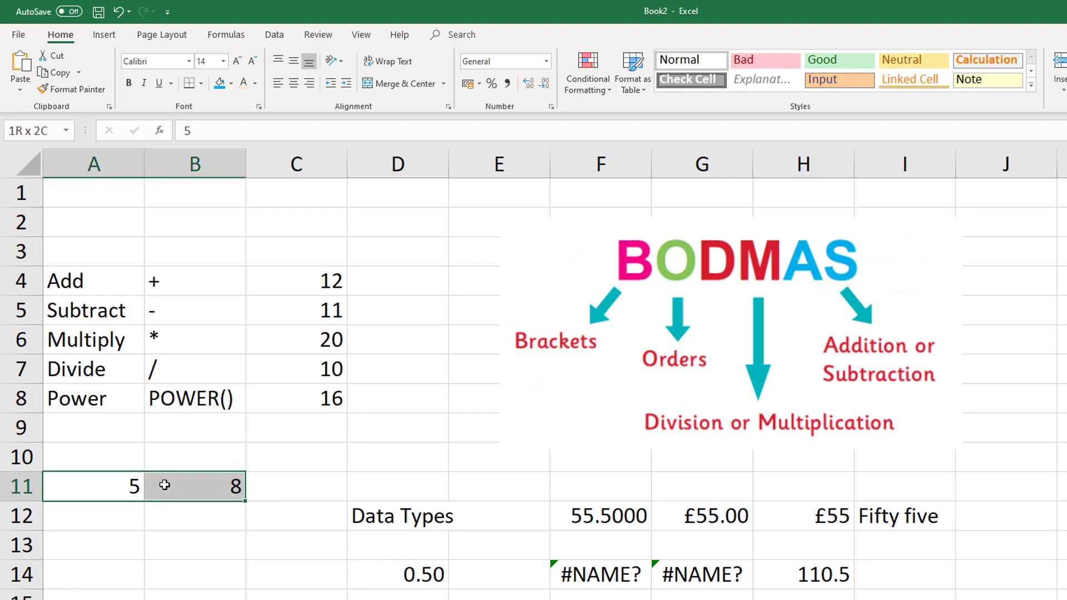
click(547, 62)
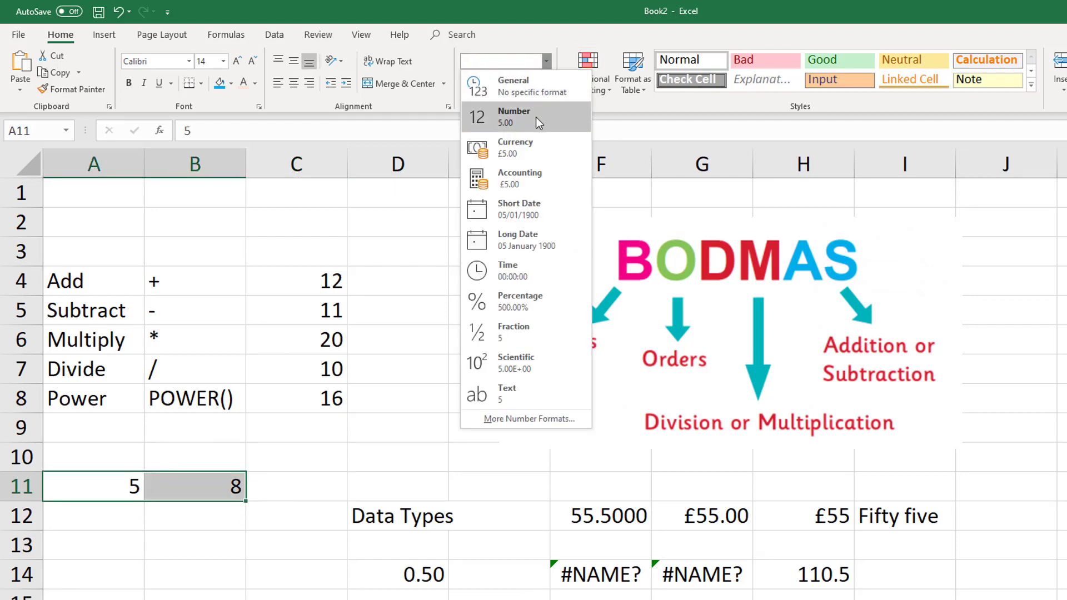
click(535, 117)
click(272, 494)
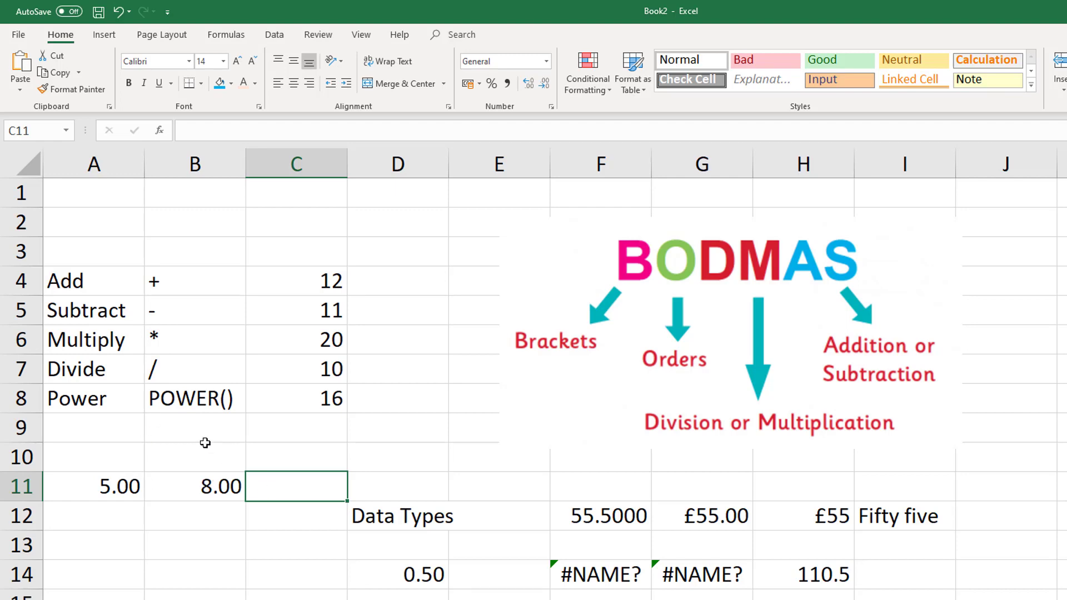
text(=5+8)
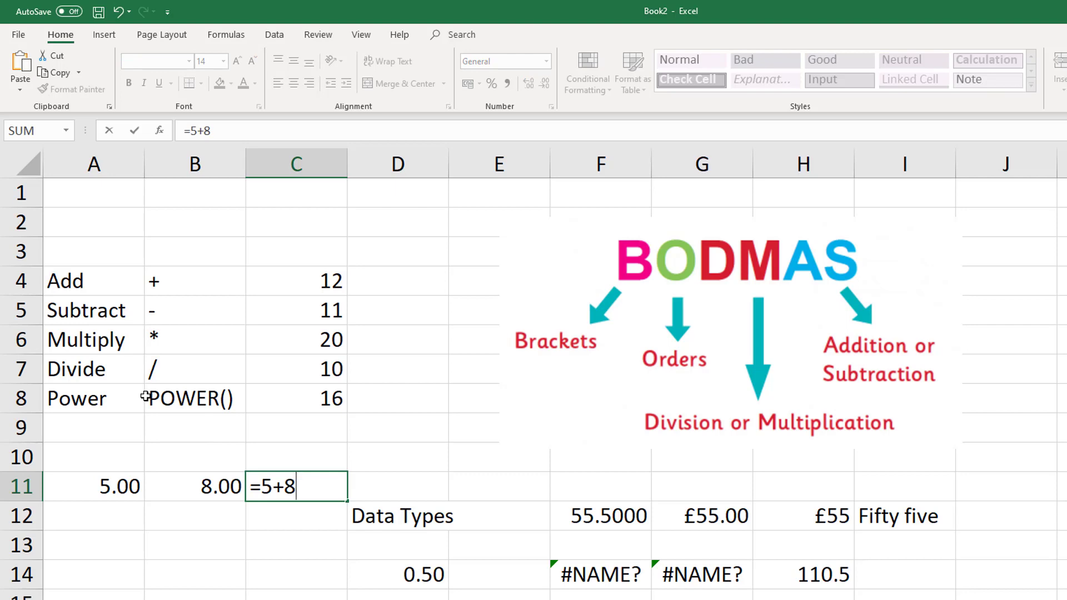
- Replace =5+8 in C11 with =A11+B11 so it shows 13.00
key(BackSpace)
key(BackSpace)
key(BackSpace)
click(85, 486)
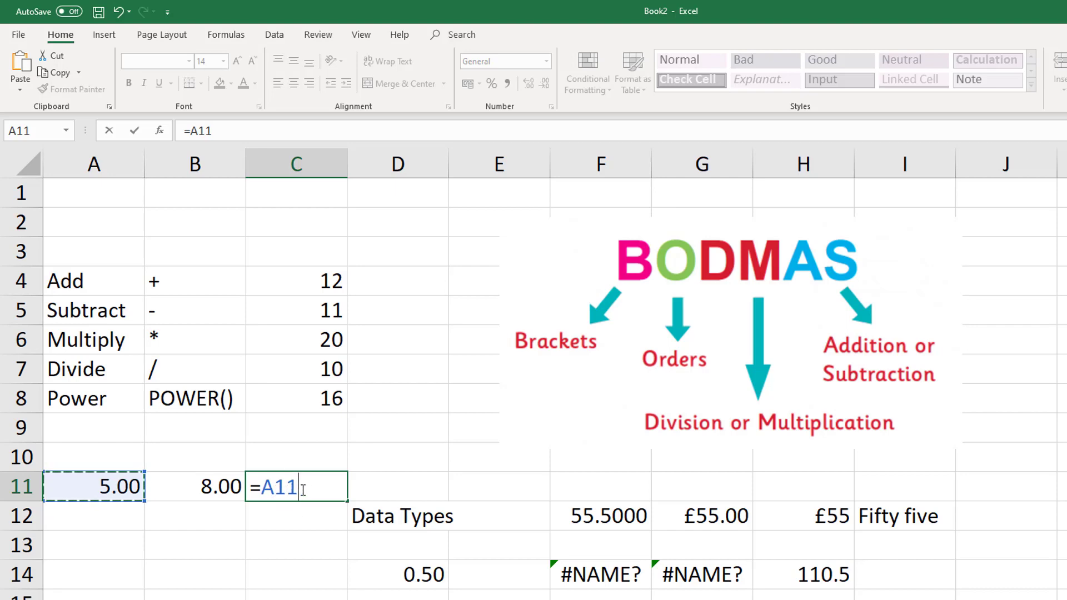
text(+)
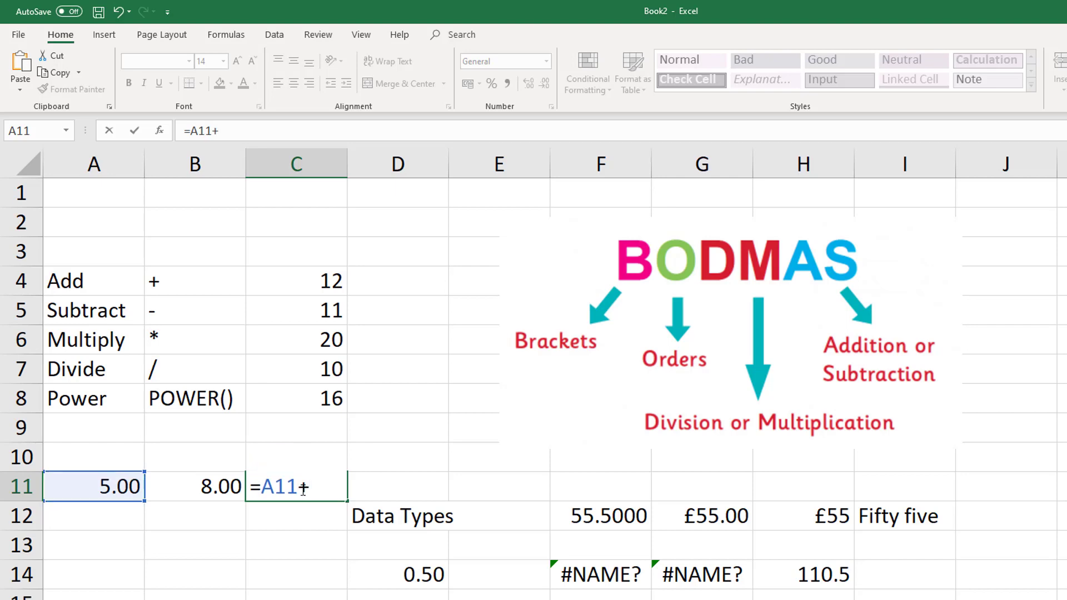
click(222, 490)
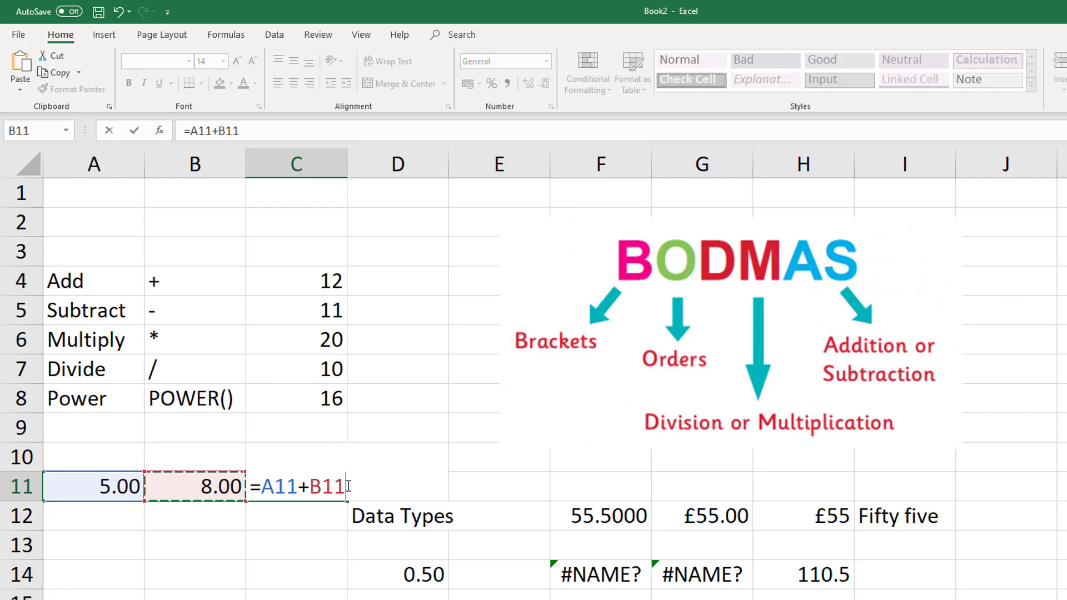
key(Return)
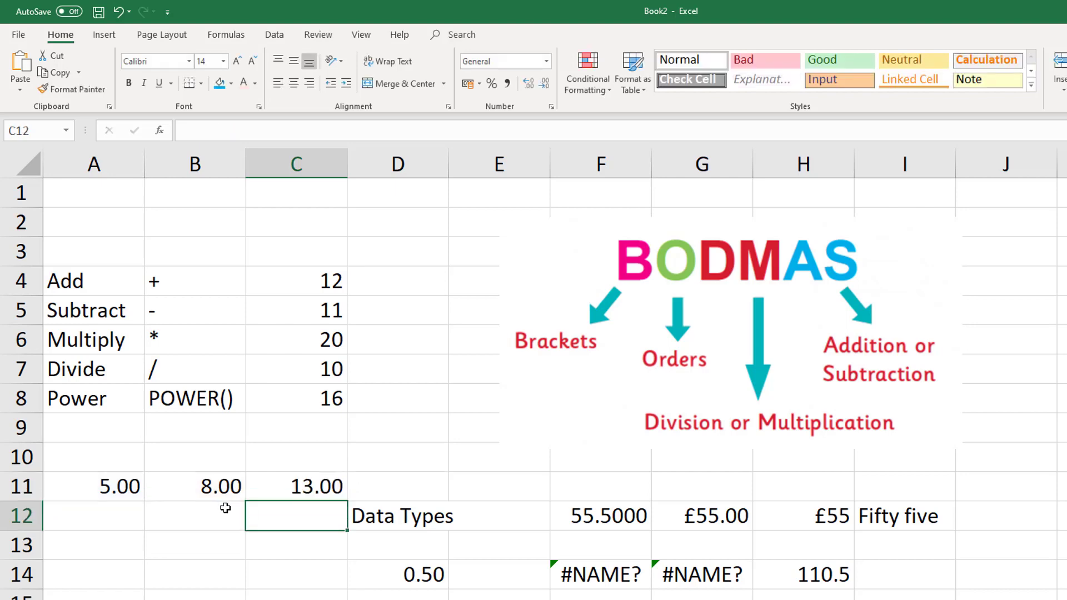
click(292, 489)
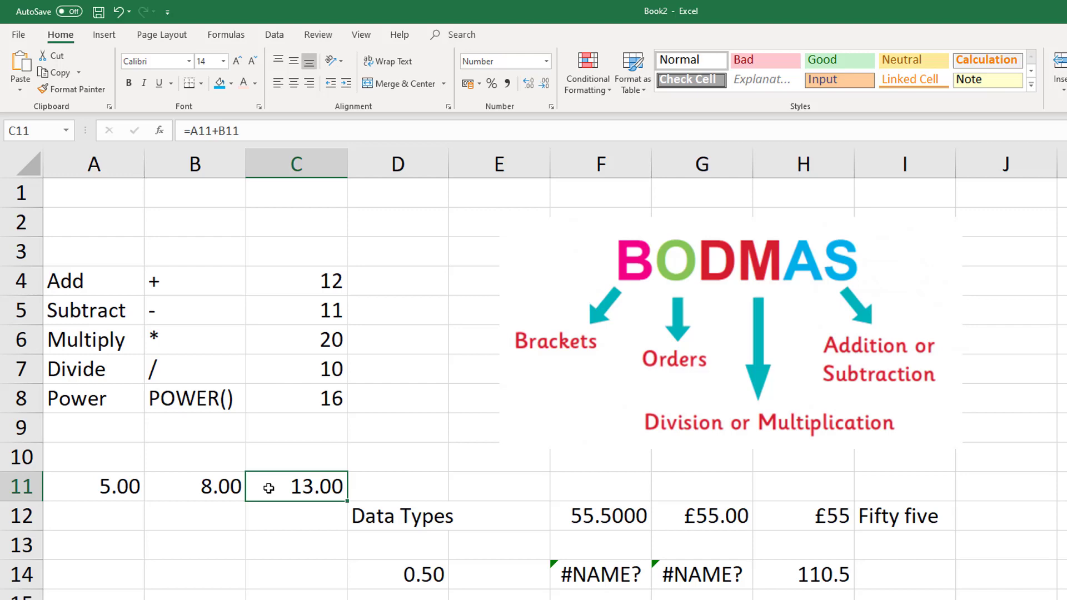
key(ctrl+z)
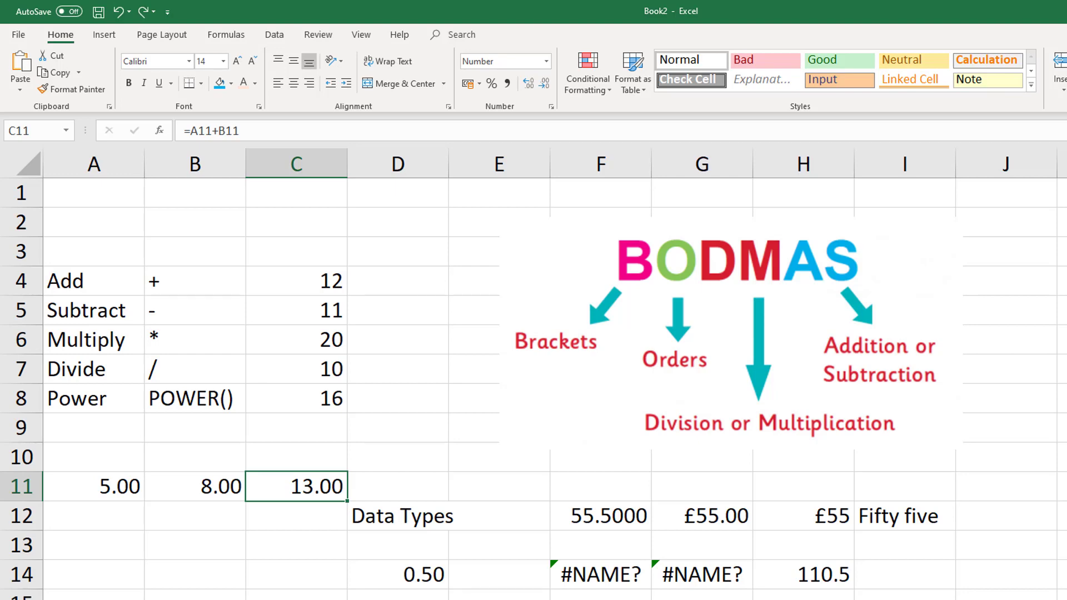
- Enter 6, 7 and 8 in A16:C16
scroll(324, 493, down, 2)
click(323, 493)
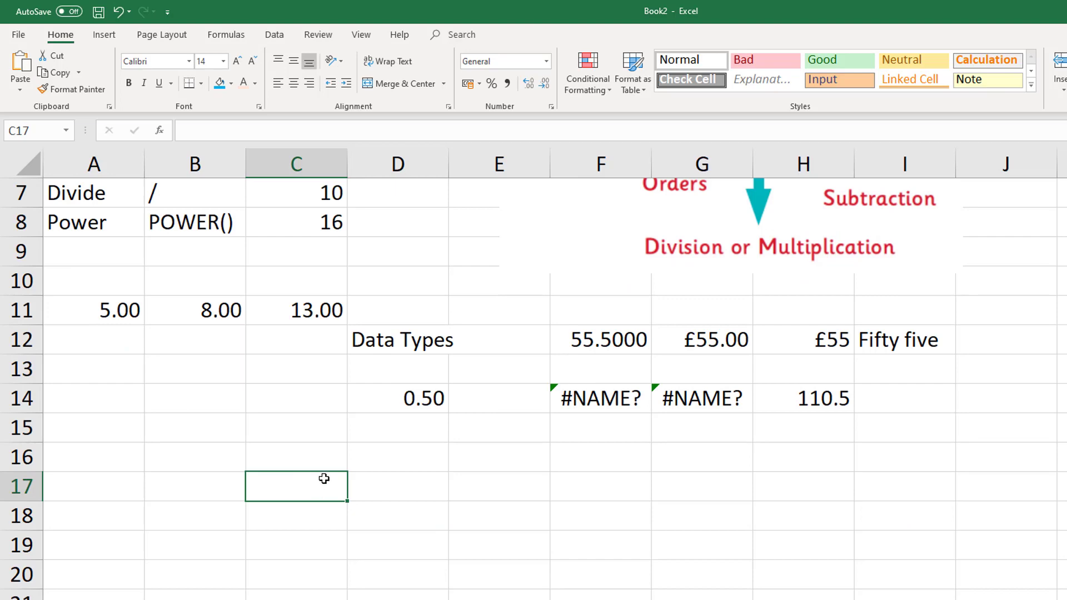
click(118, 456)
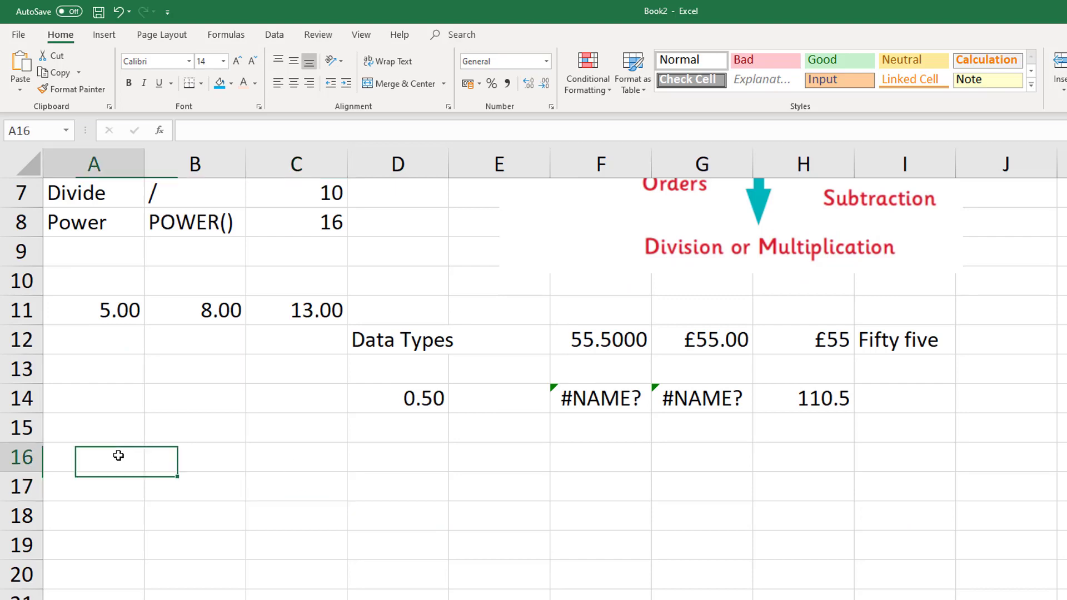
text(6)
key(Tab)
text(7)
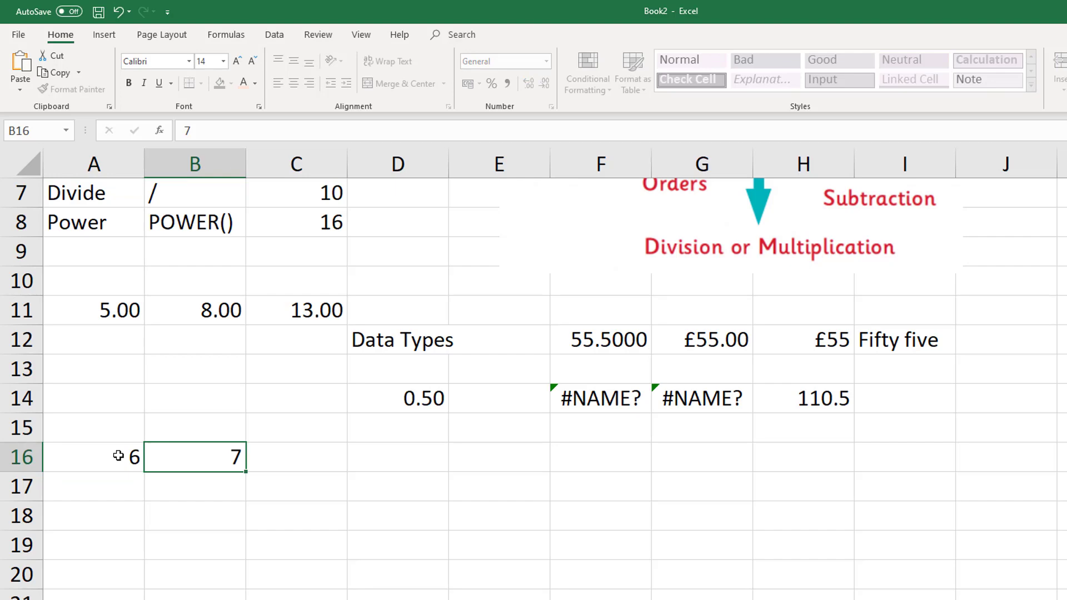
key(Tab)
text(8)
key(Tab)
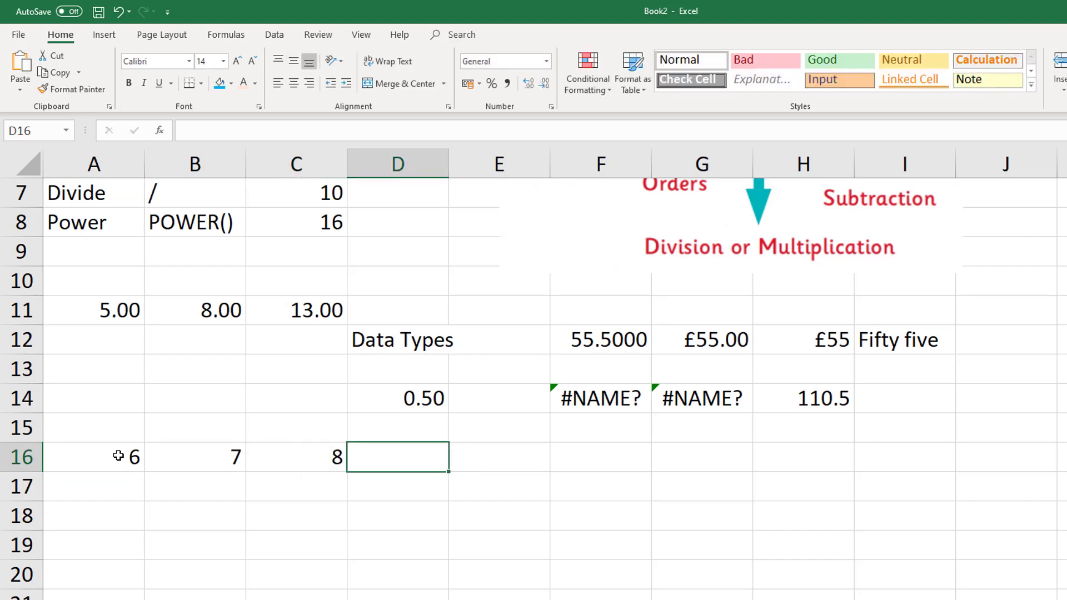
- In D16 enter =B16*C16-POWER(A16-B16,4), returning 55
text(=)
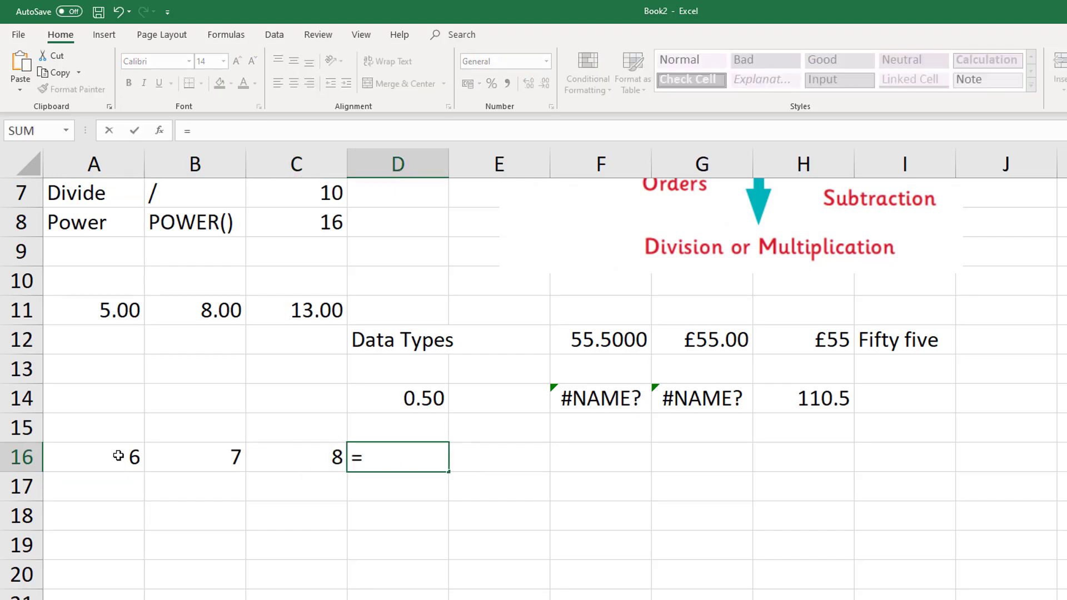
click(198, 463)
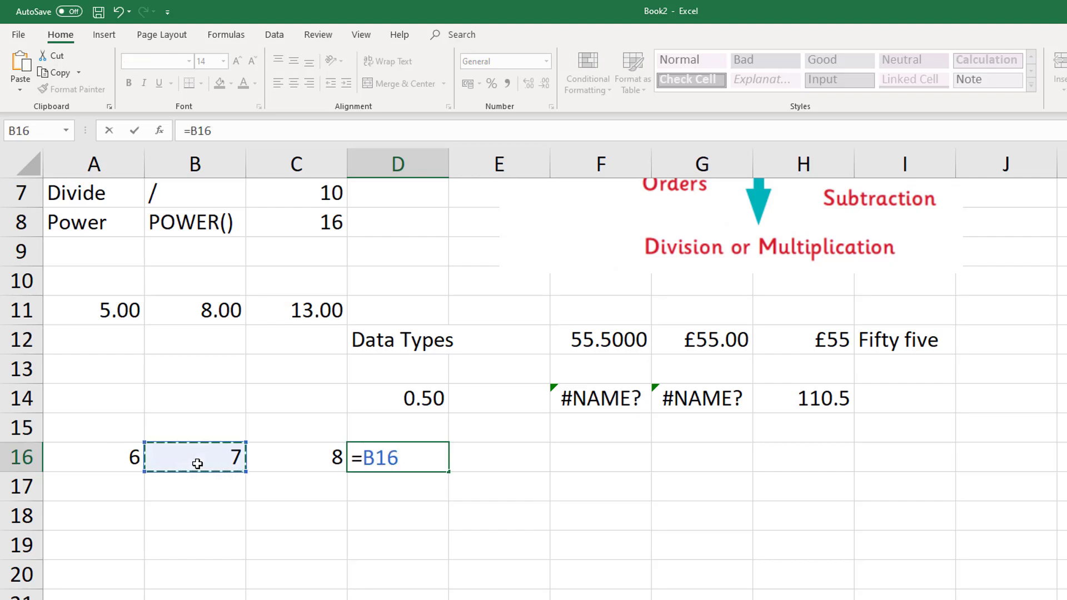
text(*)
click(291, 457)
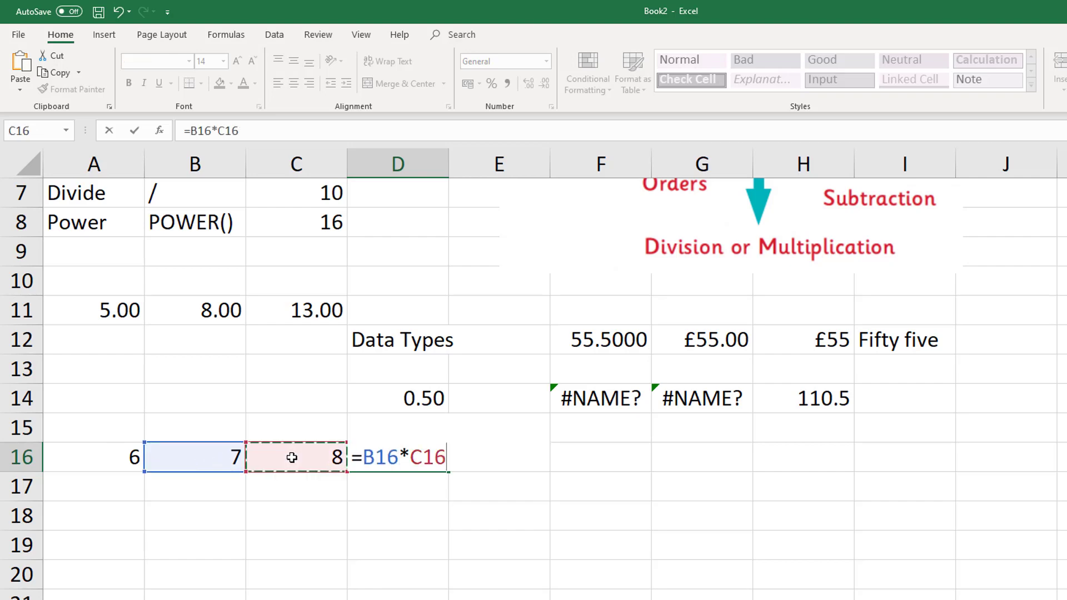
text(-)
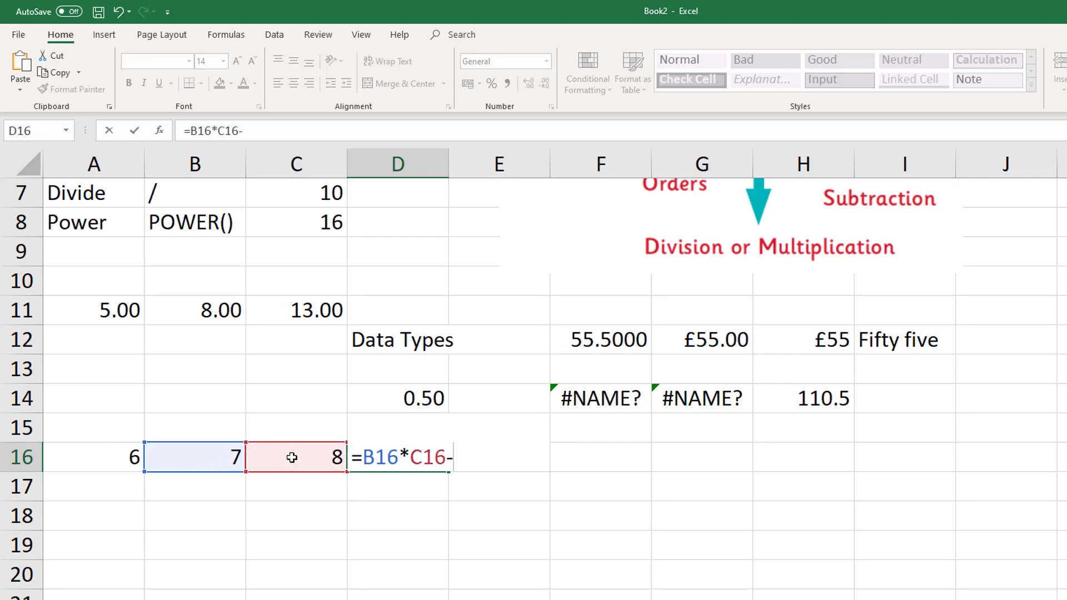
text(power()
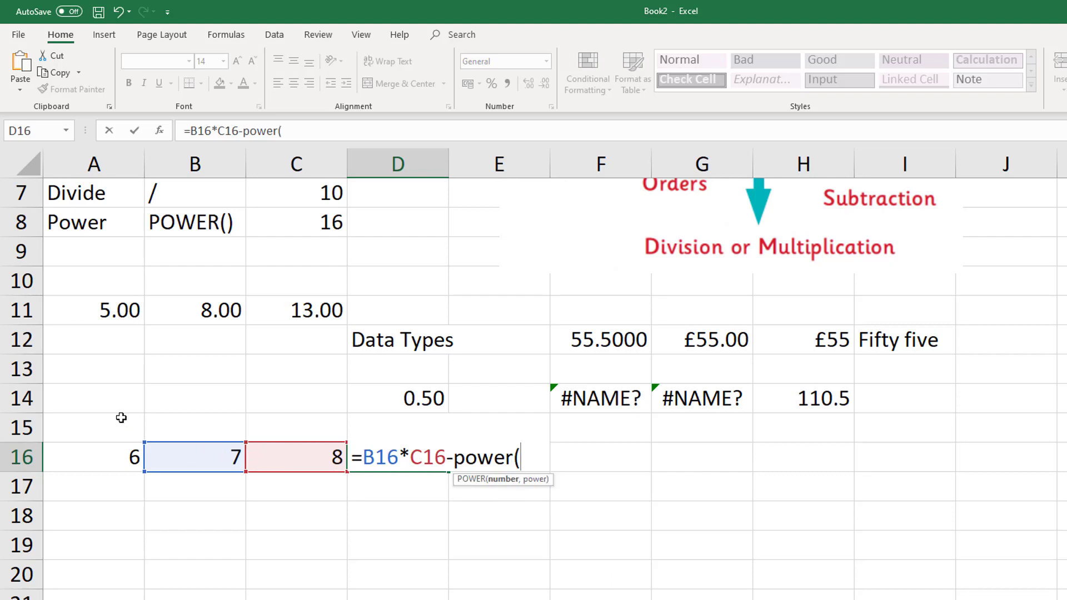
click(113, 461)
text(-)
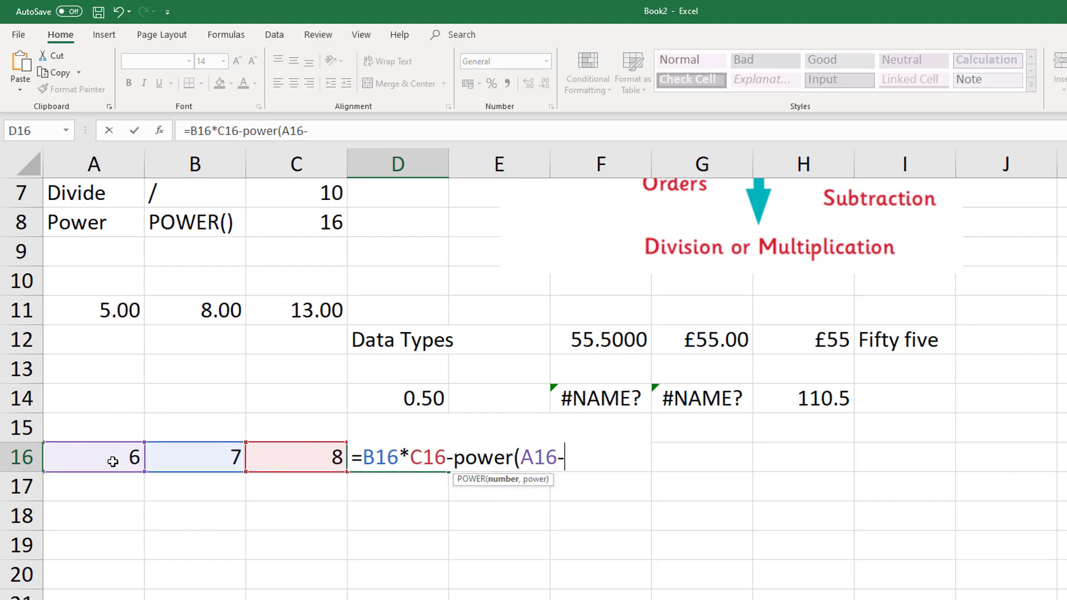
click(195, 454)
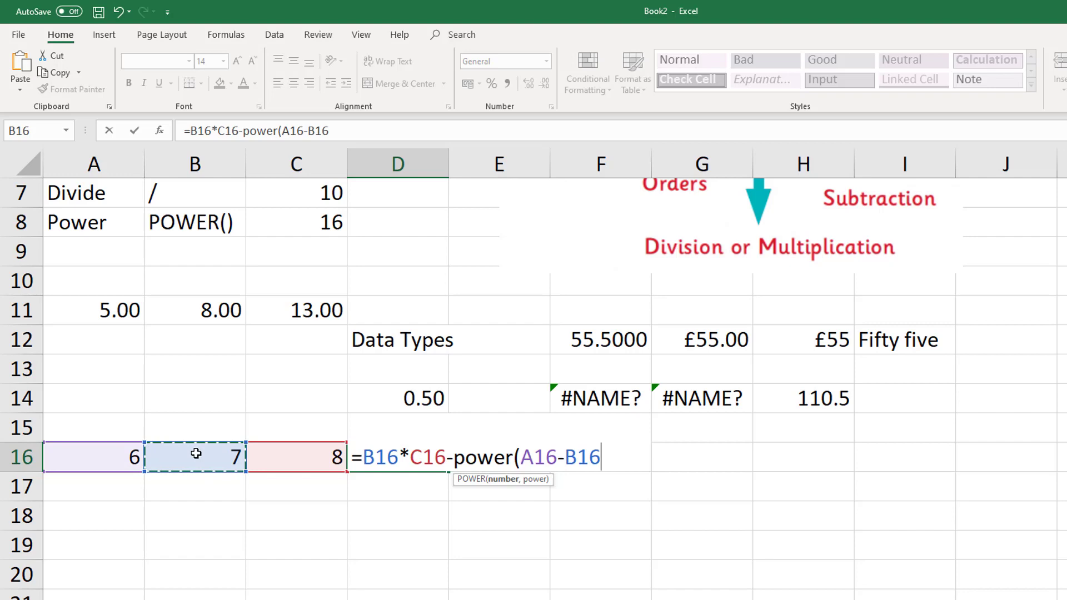
text(,4))
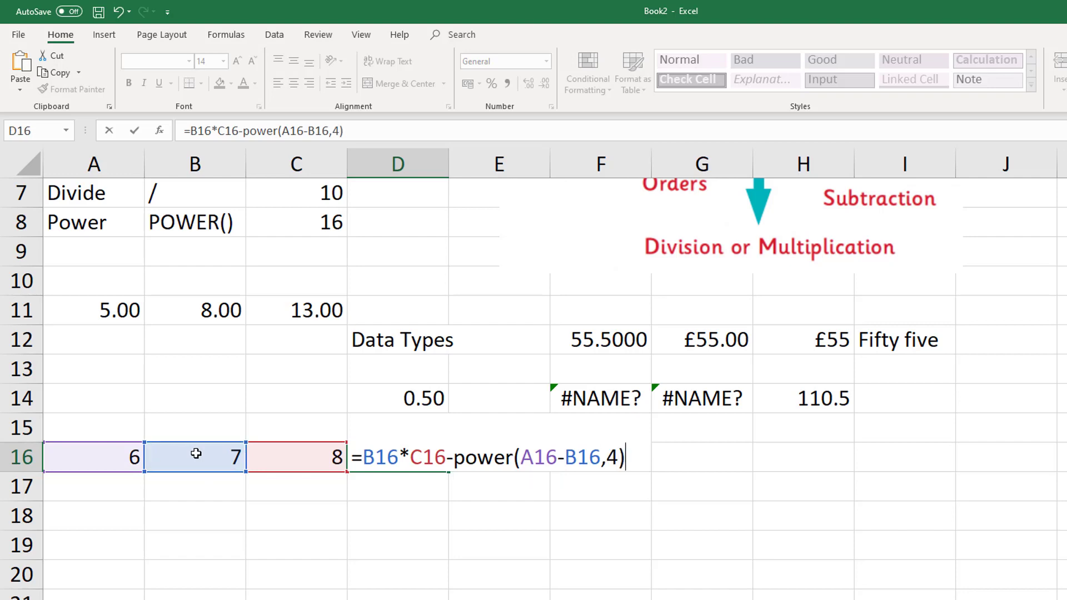
key(Return)
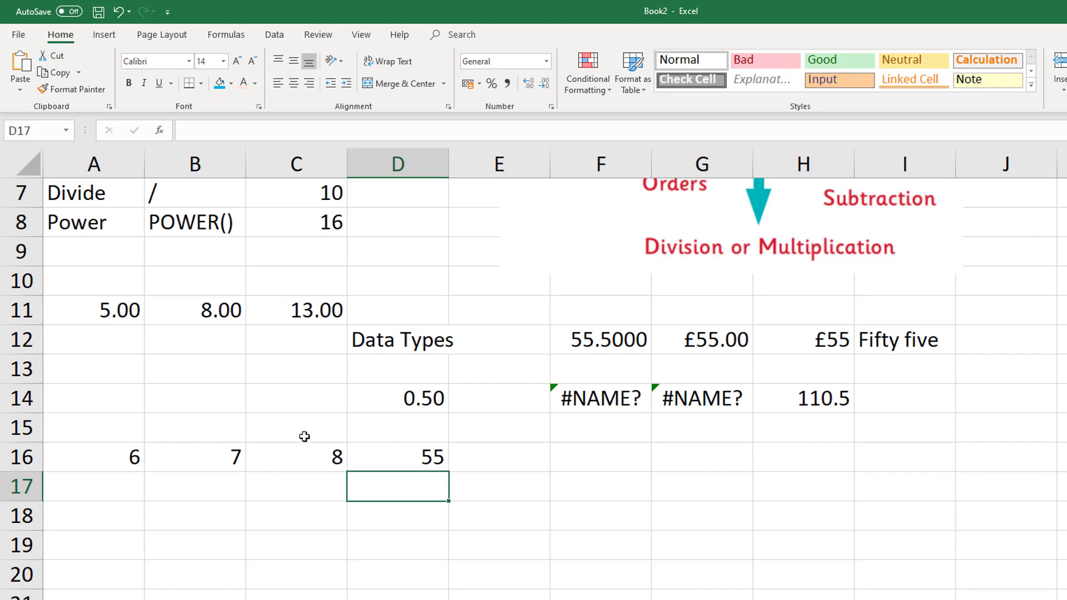
click(392, 461)
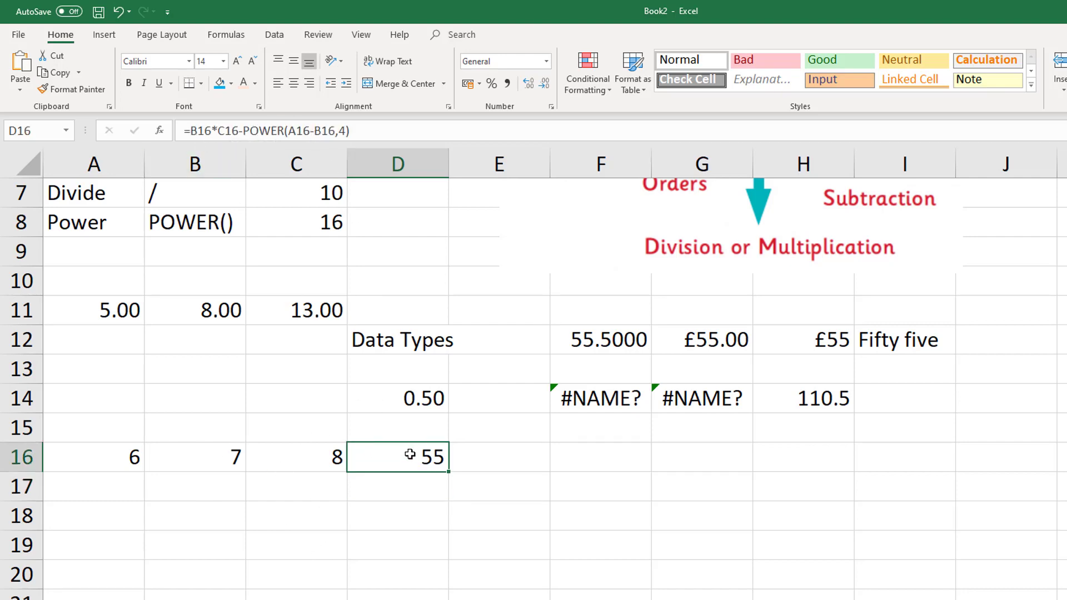
- Fill H14's =55.5+55 down four more rows, each showing 110.5
key(ctrl+z)
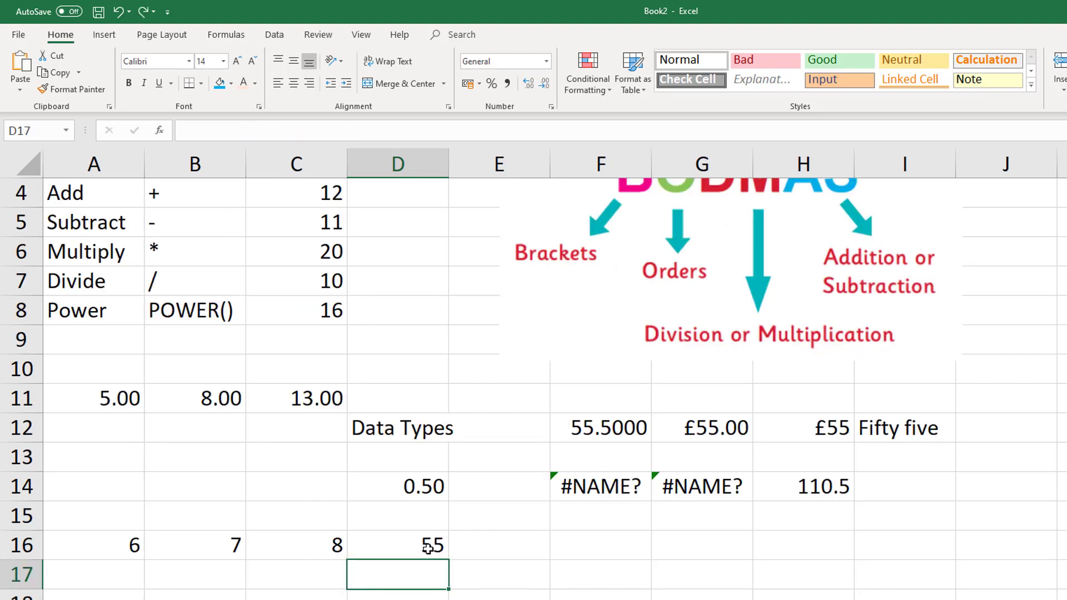
click(427, 549)
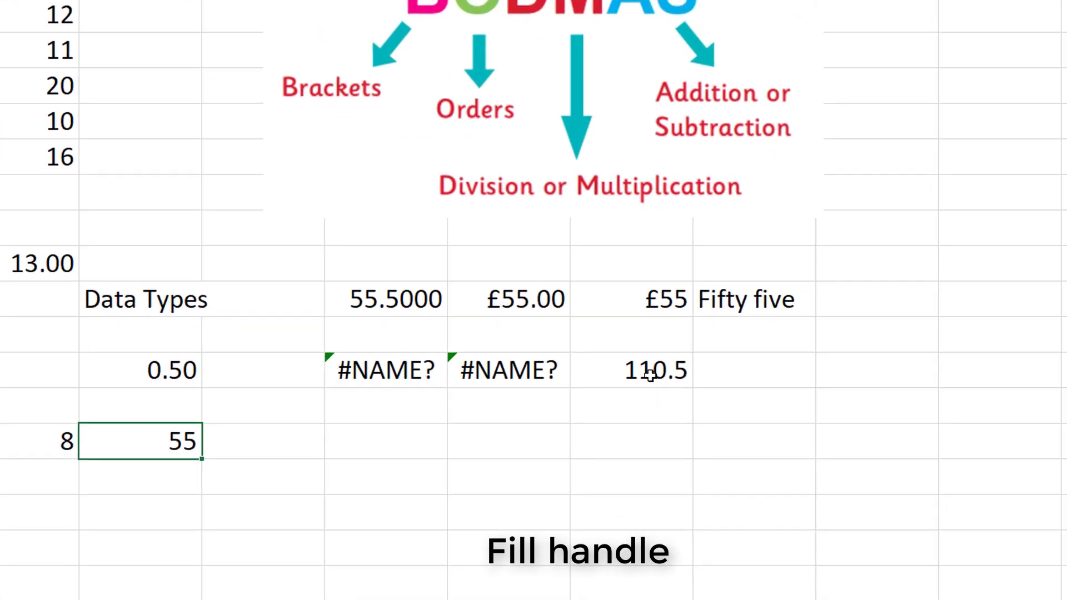
click(811, 490)
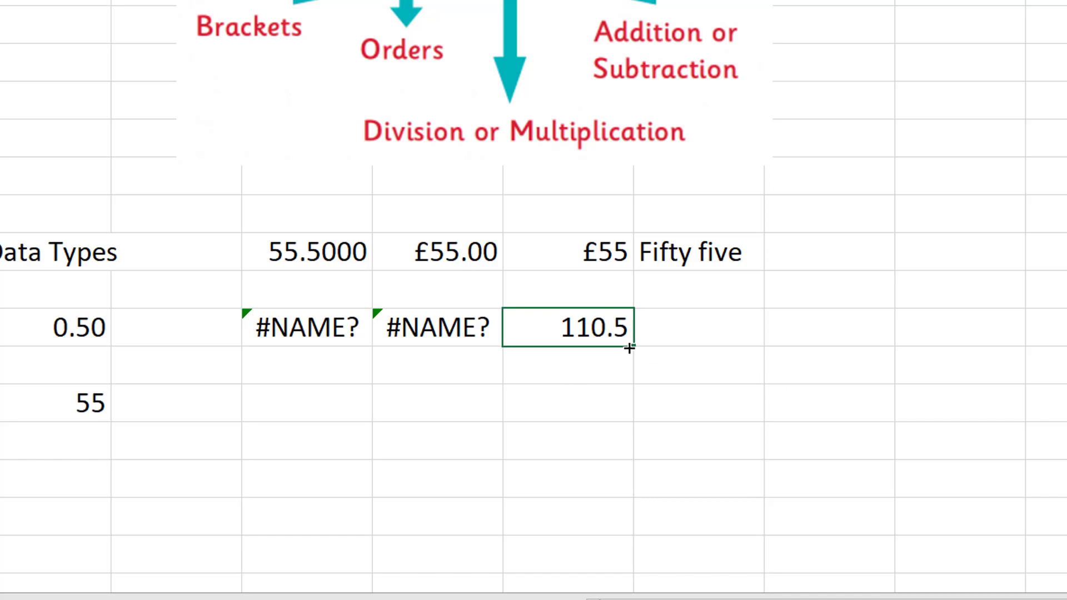
drag(629, 348, 607, 495)
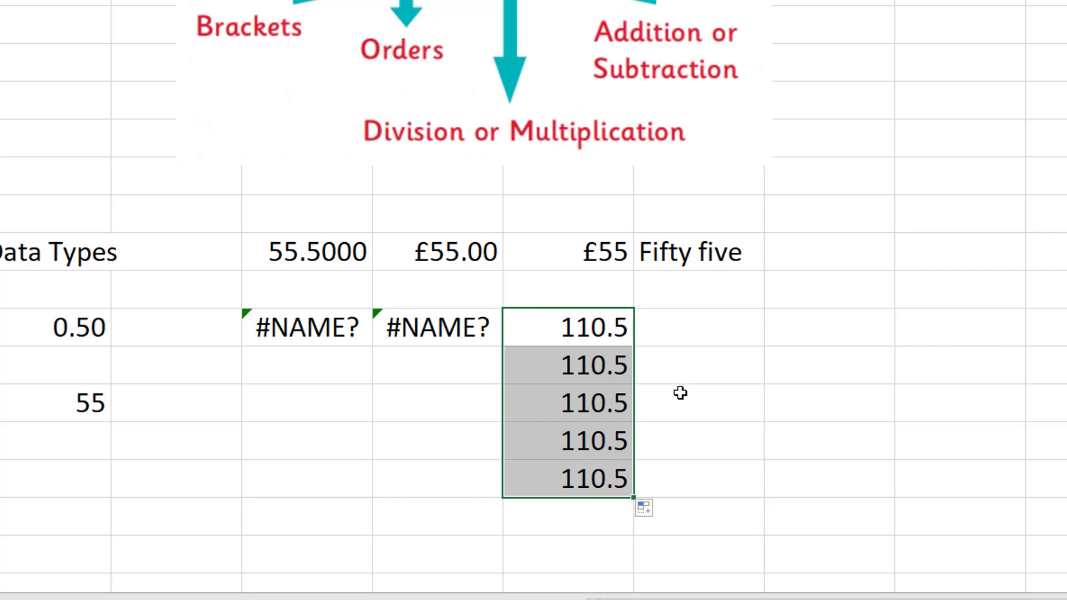
click(609, 340)
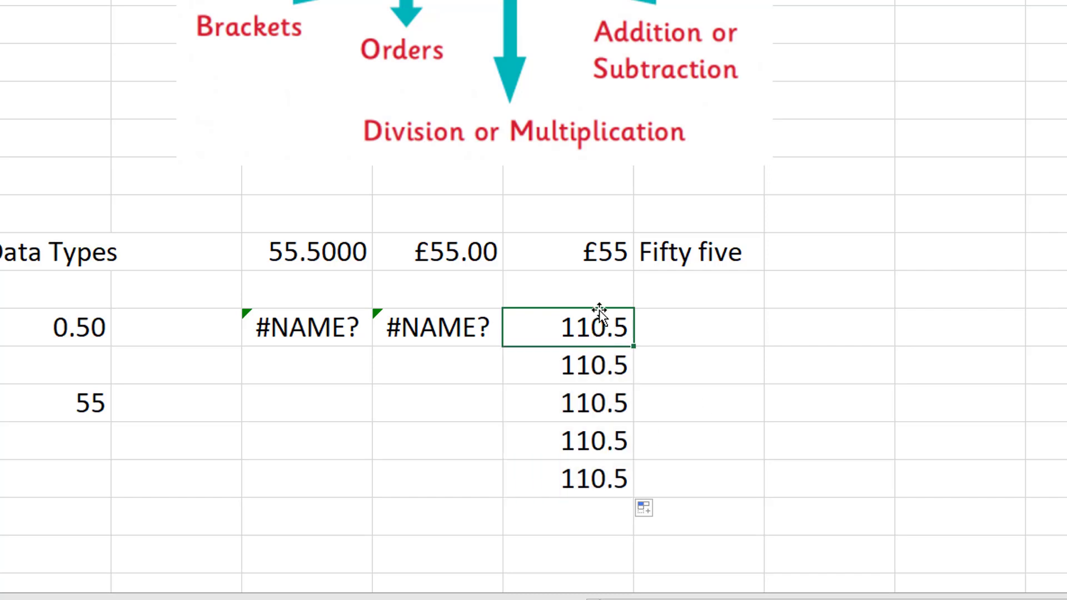
- Type 2010 and 2011 in column J and fill the year series down to 2015
click(838, 331)
text(2010)
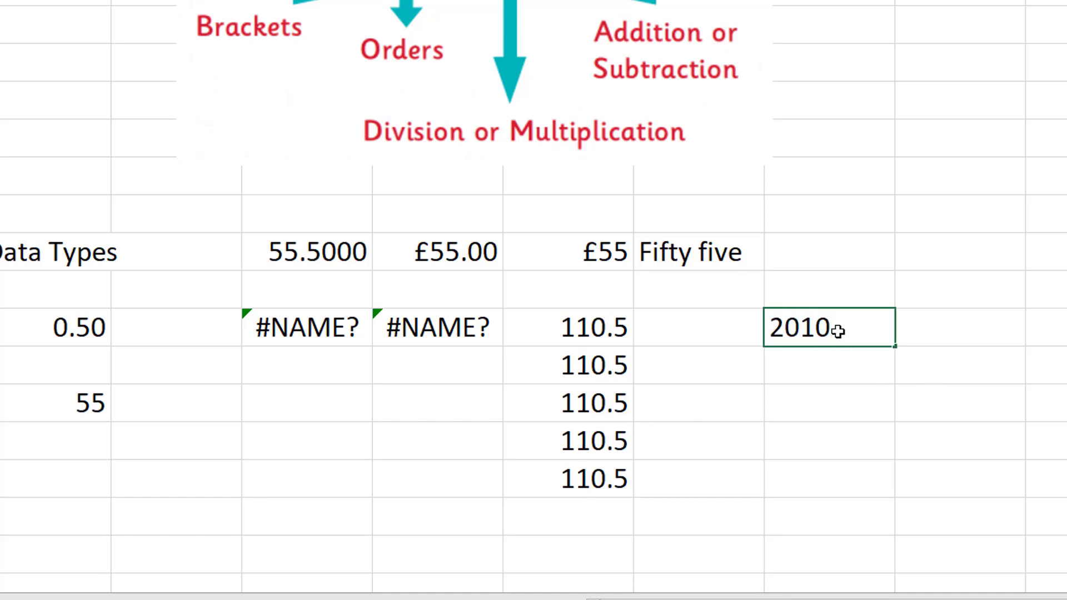
key(Return)
text(2011)
click(838, 332)
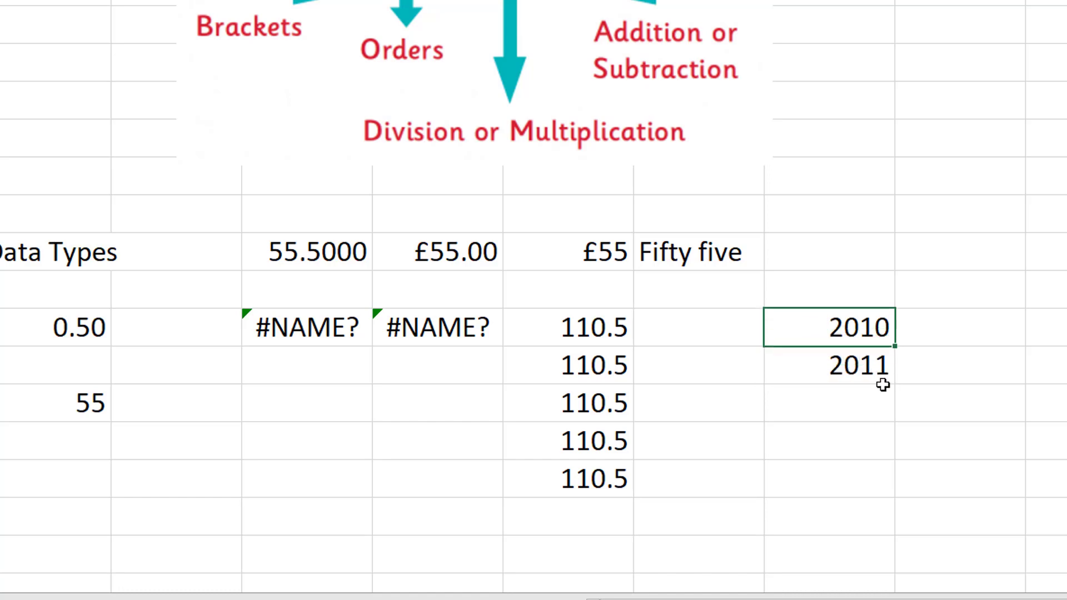
drag(874, 334, 872, 367)
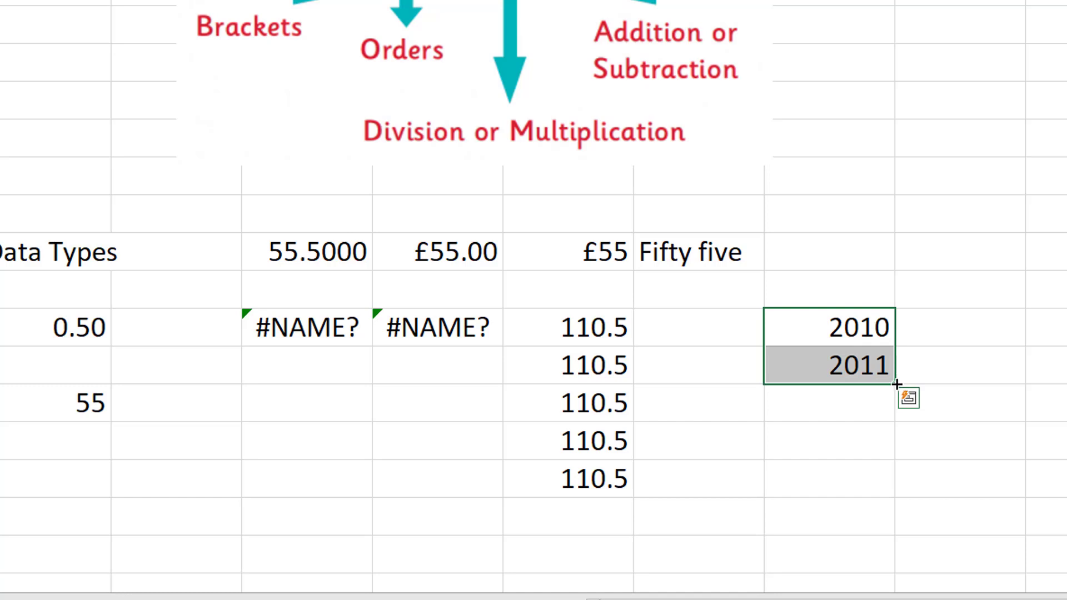
drag(895, 391, 869, 525)
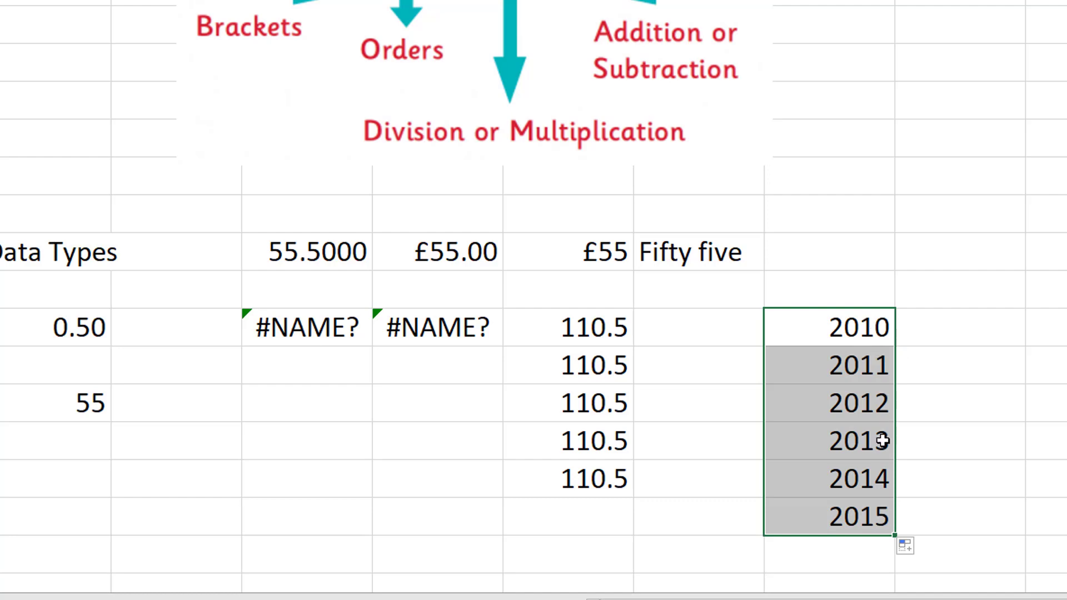
click(921, 511)
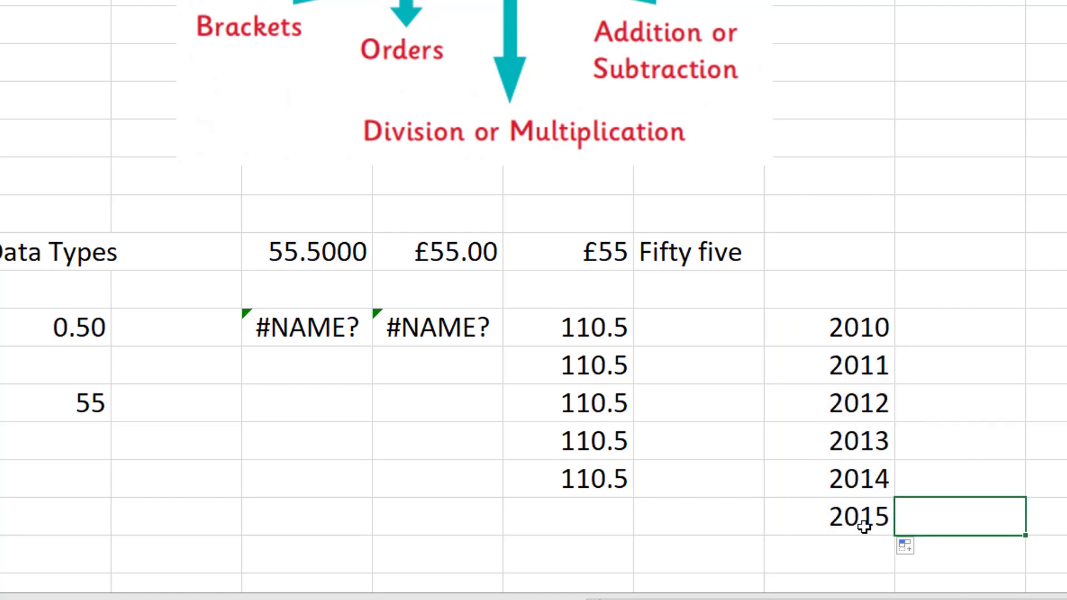
- Type 2, 7 and 12 beside the years and select them as a step-of-five pattern
drag(855, 326, 845, 364)
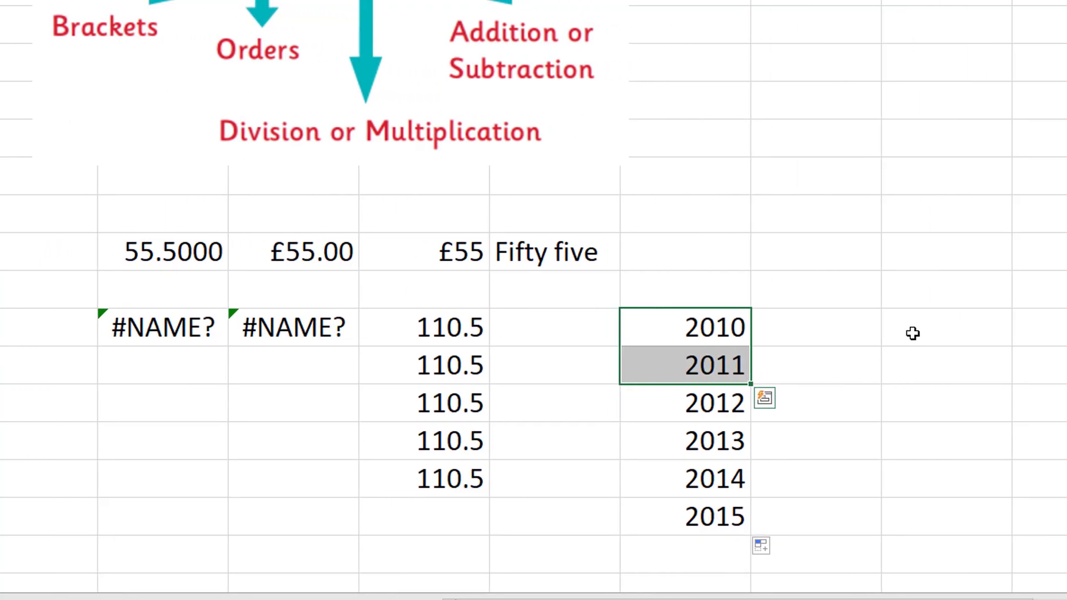
click(881, 334)
text(2)
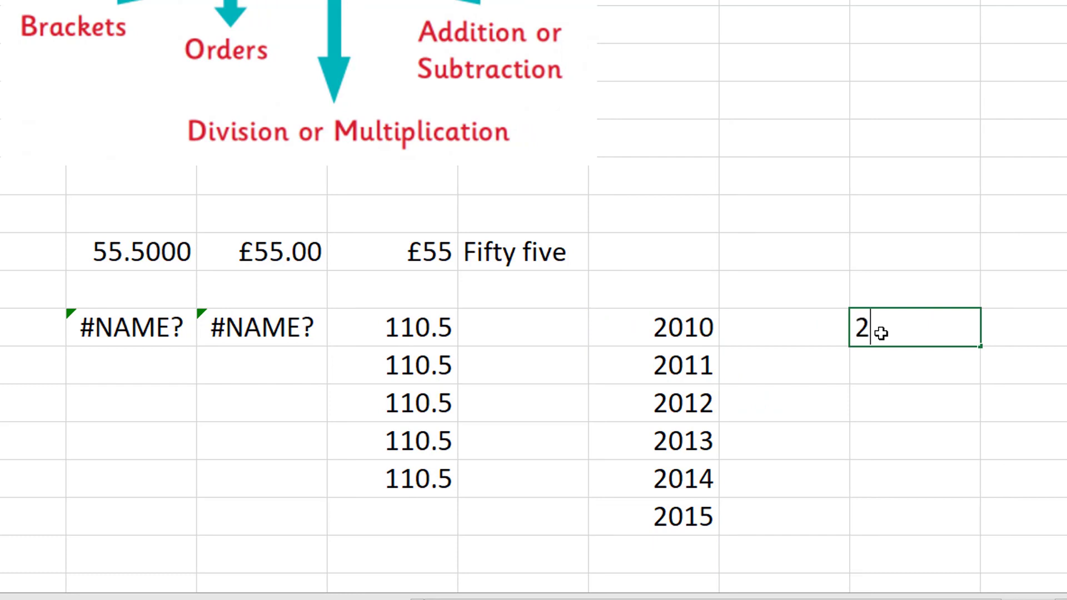
click(885, 368)
text(7)
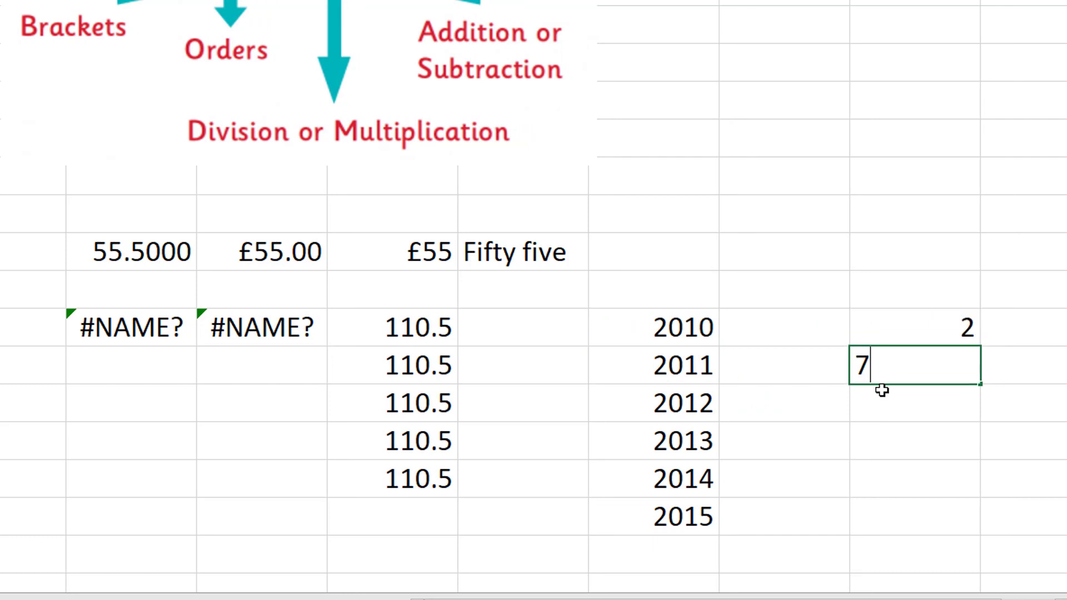
click(881, 405)
text(12)
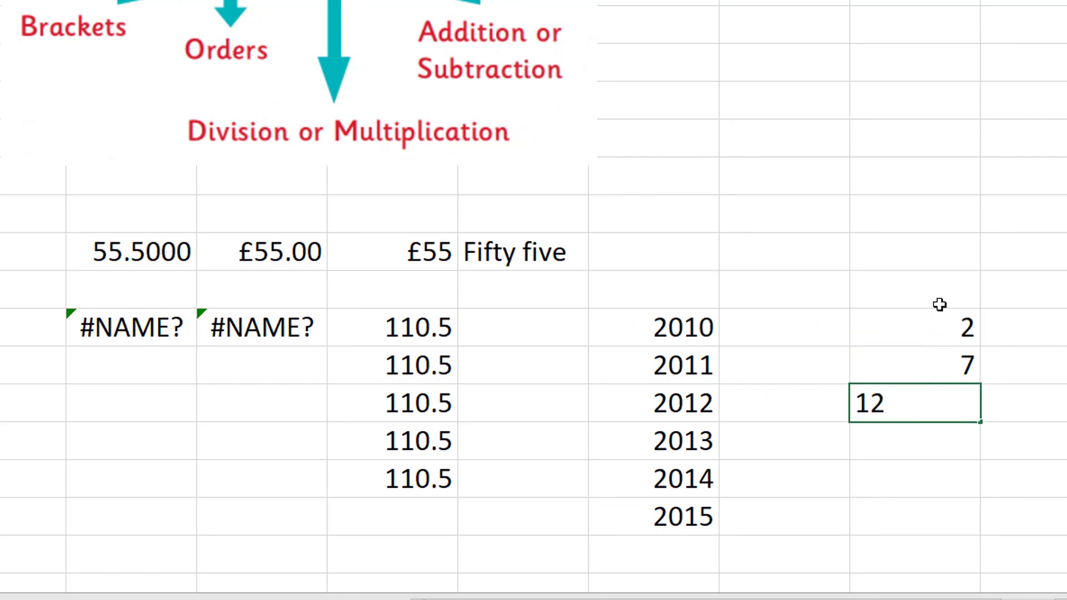
click(939, 302)
click(965, 403)
drag(980, 422, 946, 490)
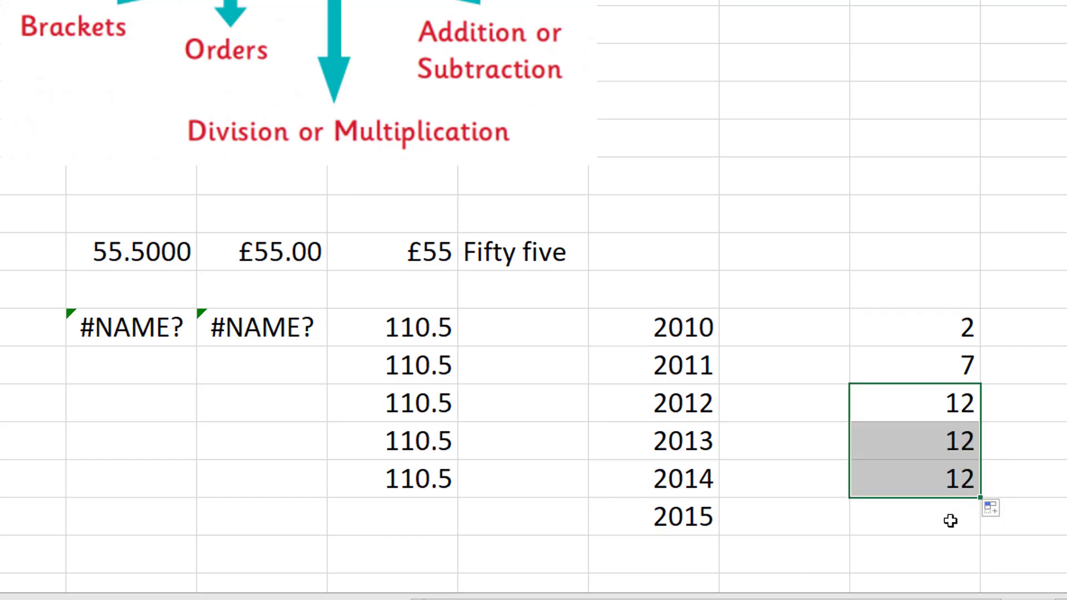
key(ctrl+z)
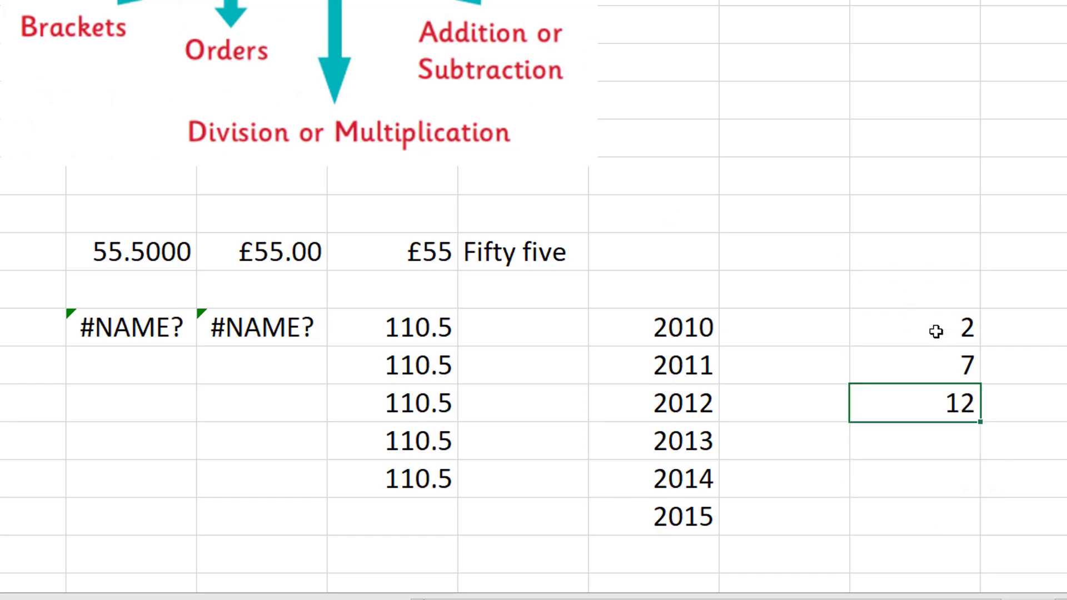
drag(934, 326, 968, 557)
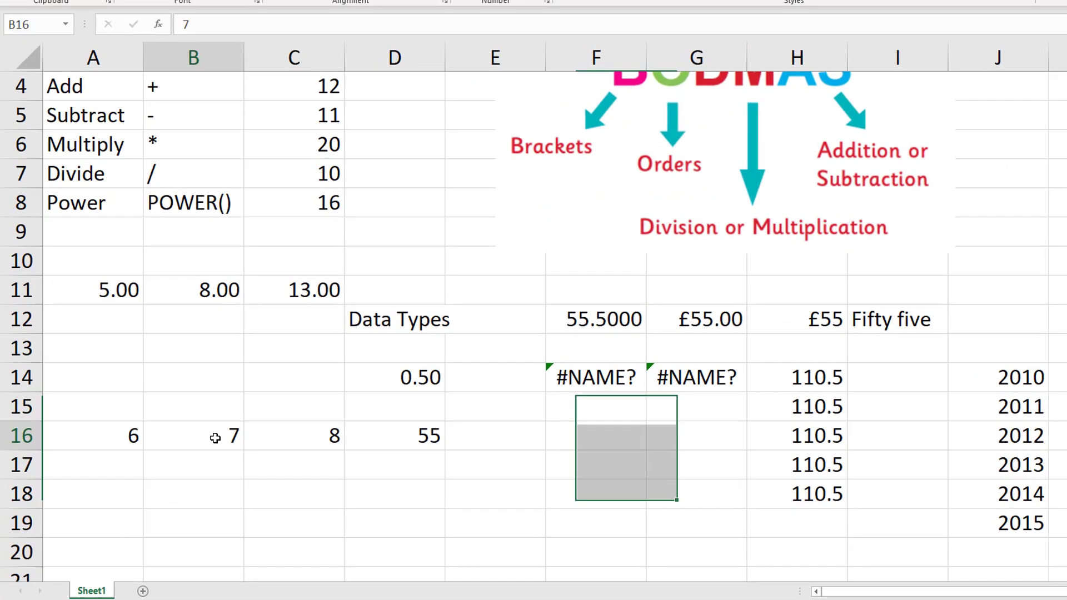
- Fill the D16 formula down through D19
click(166, 438)
click(393, 438)
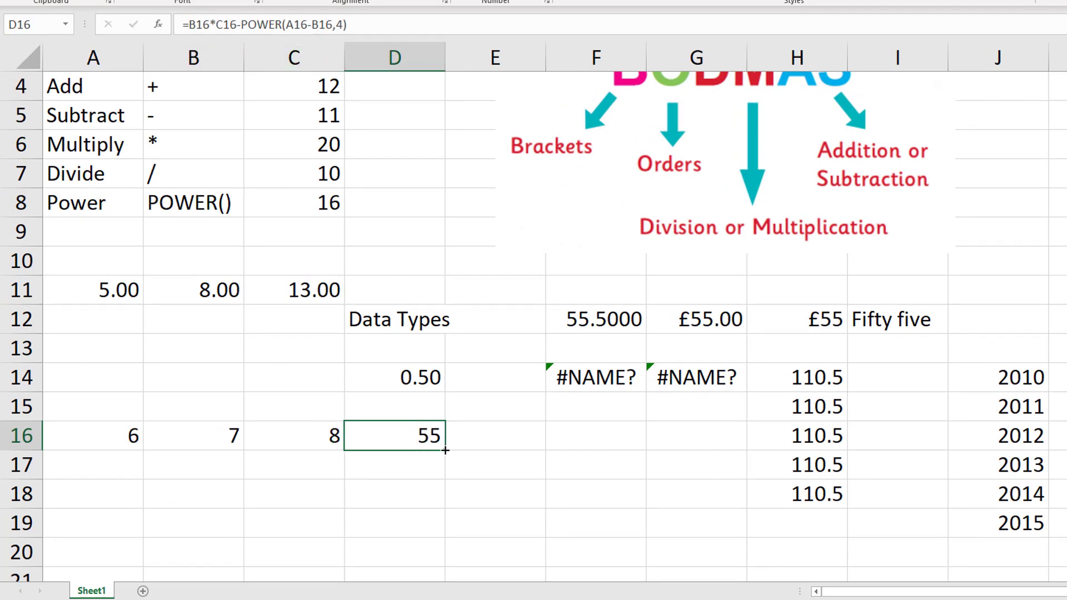
drag(445, 450, 439, 550)
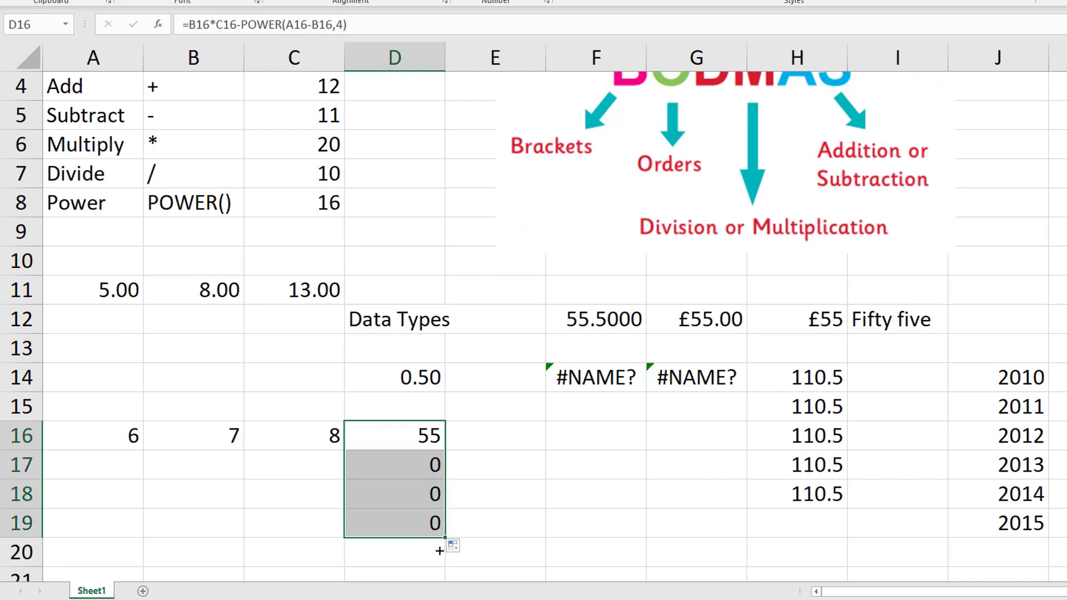
click(426, 474)
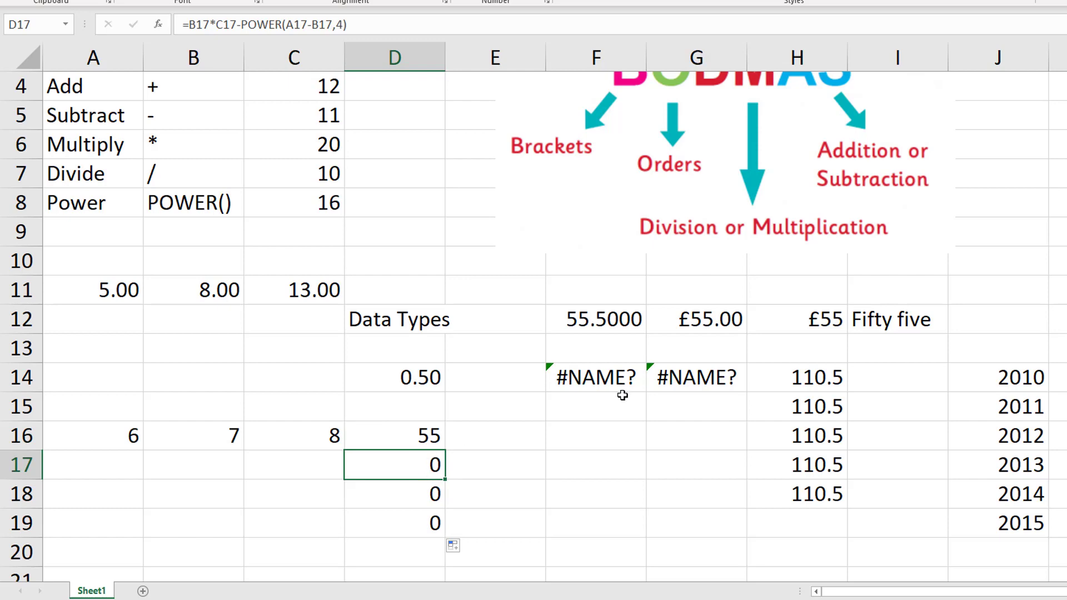
- Compare the relative-reference formulas in D17 and D18 with their empty input cells in rows 17–18
click(826, 408)
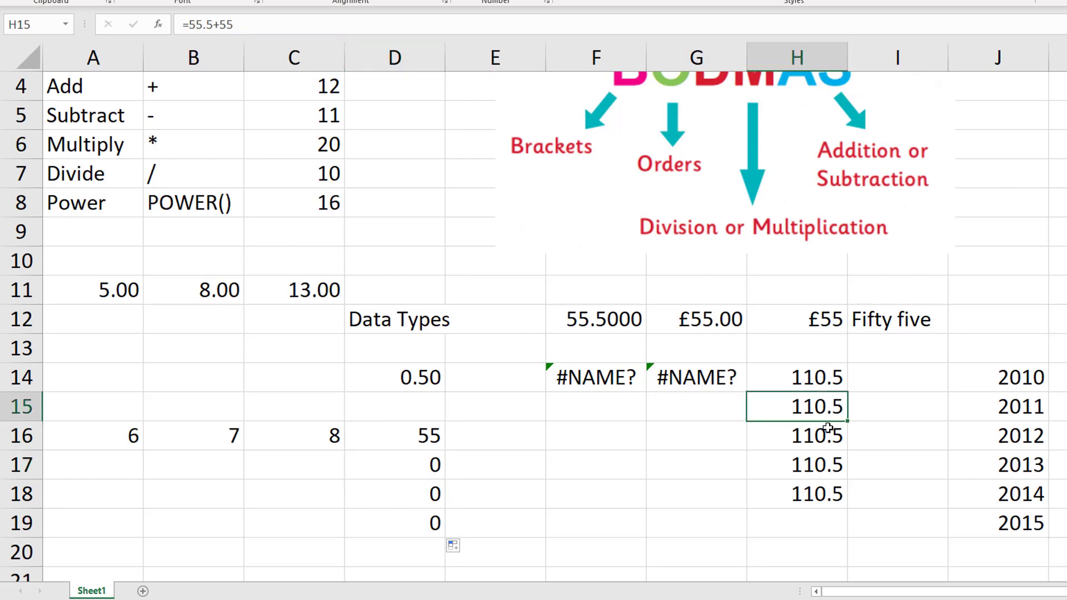
click(435, 464)
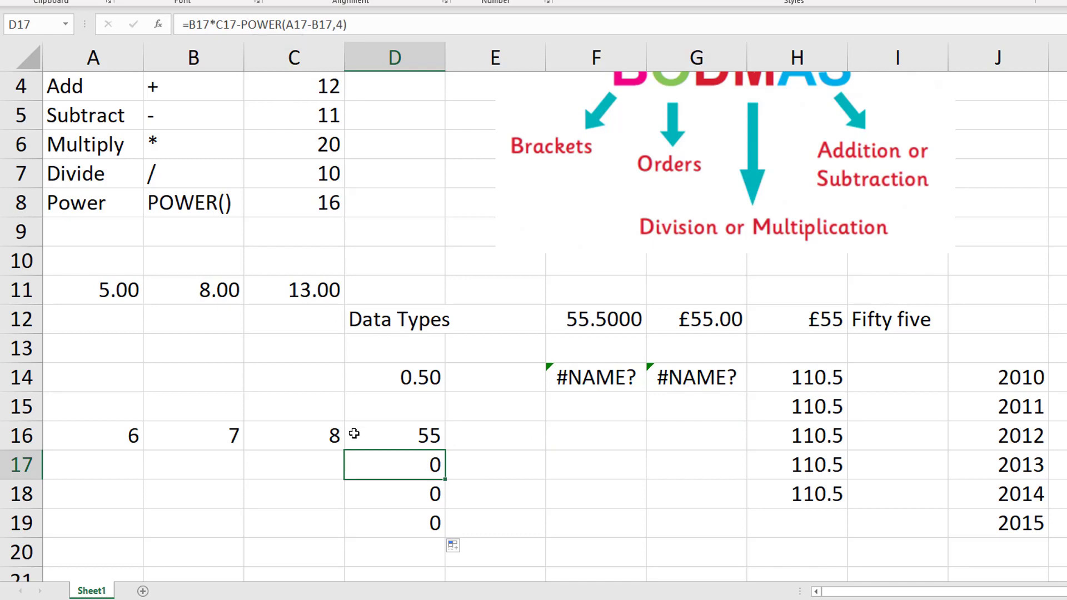
click(267, 464)
click(157, 465)
click(136, 466)
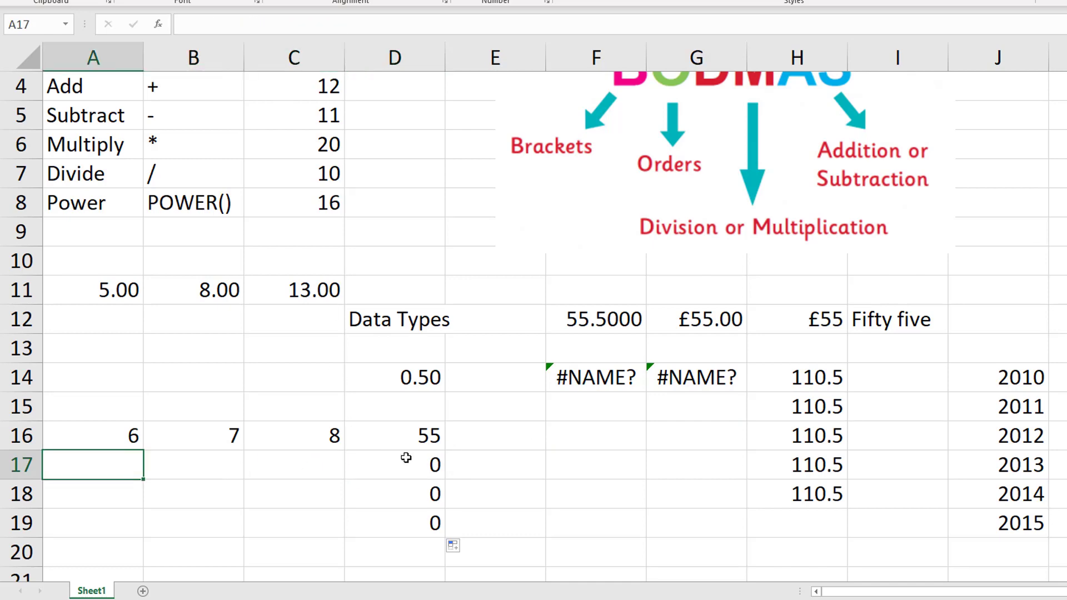
click(405, 461)
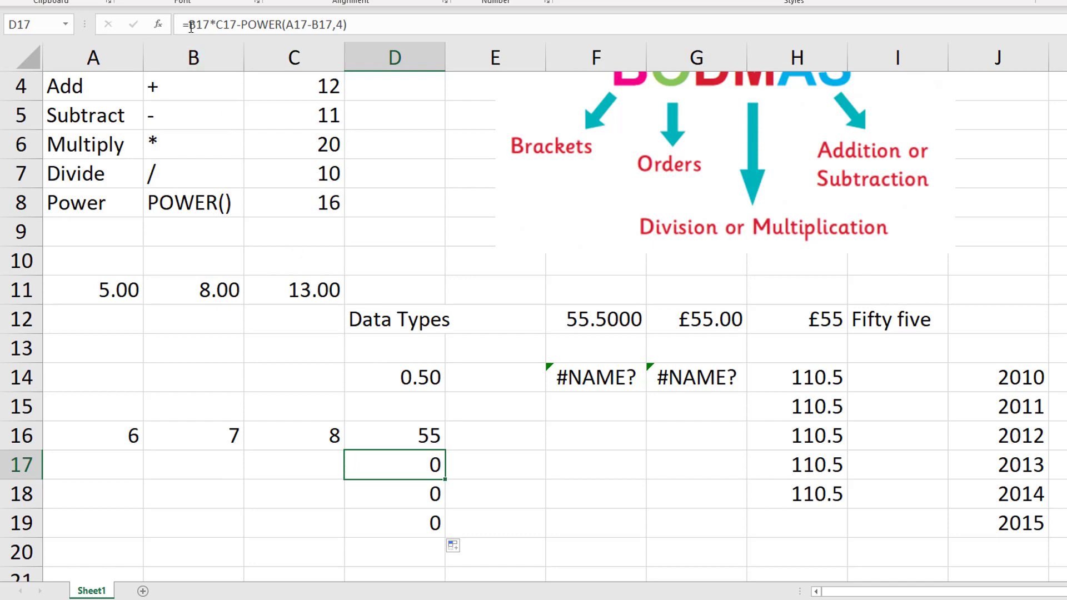
click(127, 472)
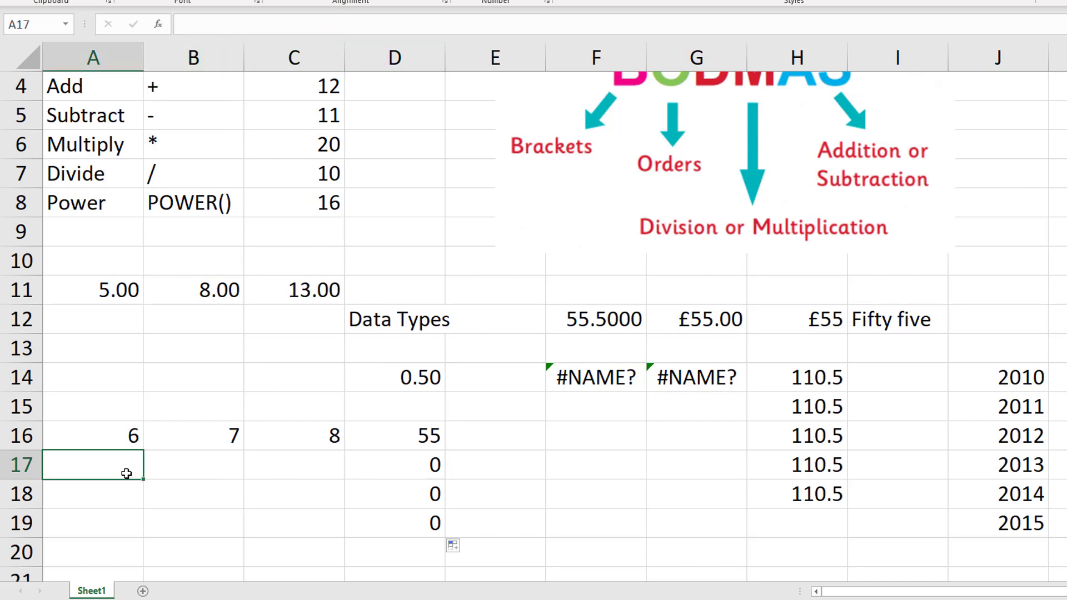
click(383, 492)
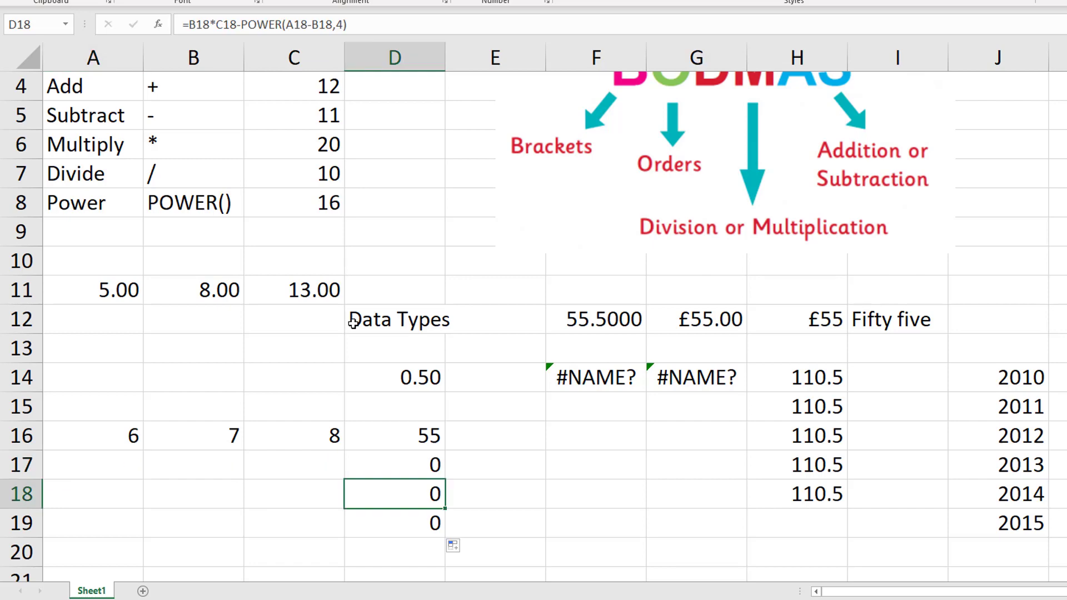
click(106, 498)
click(117, 457)
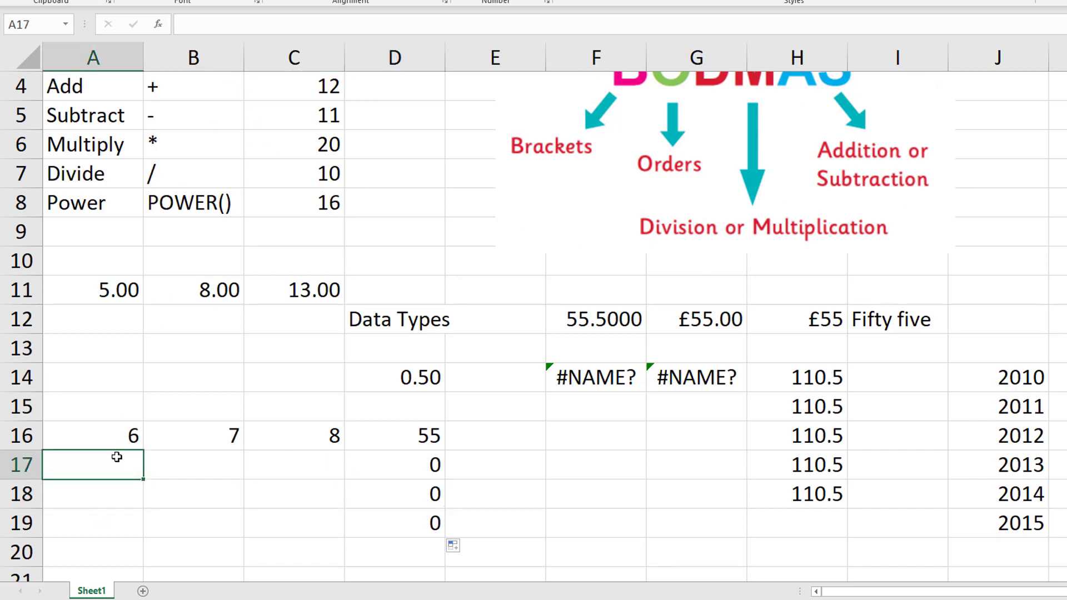
- Enter the inputs 8, 2 and 5 into A17, B17 and C17
text(8)
click(203, 468)
text(2)
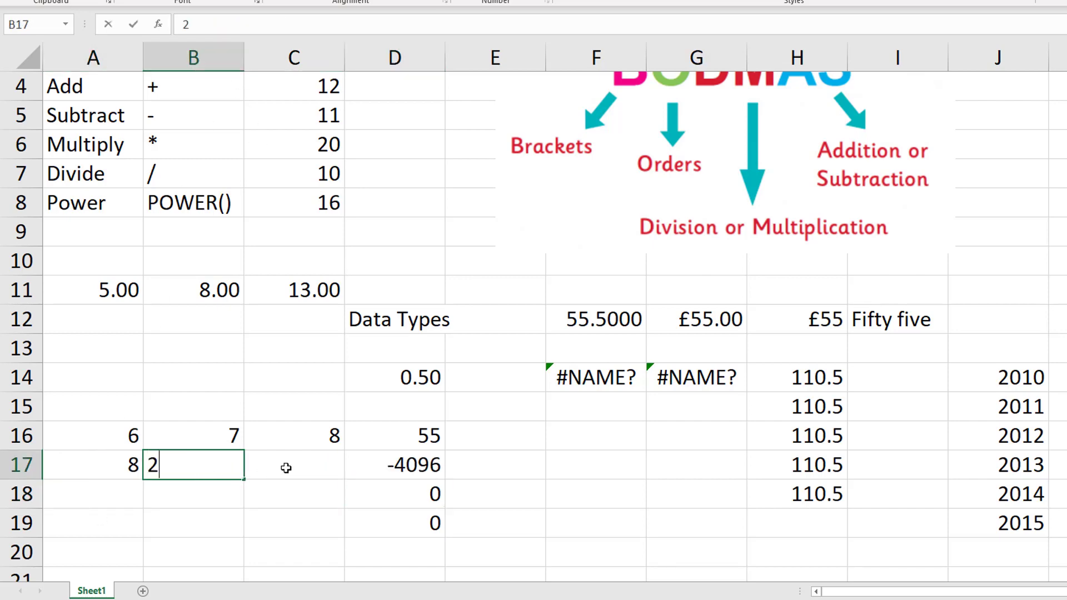
click(292, 467)
text(5)
key(Return)
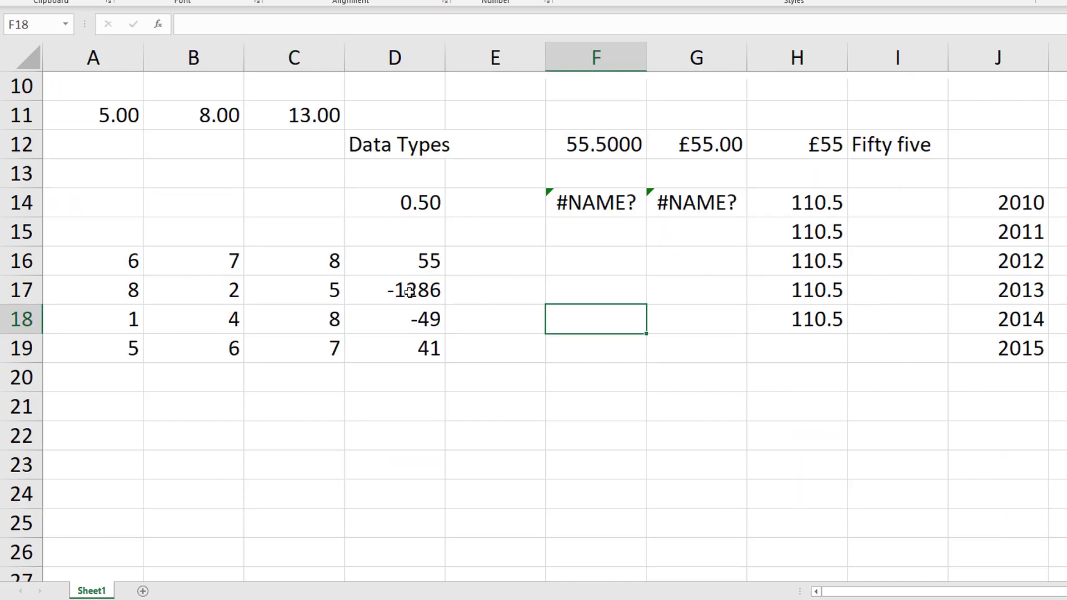
- Check the results and formulas in D16 through D19
click(409, 291)
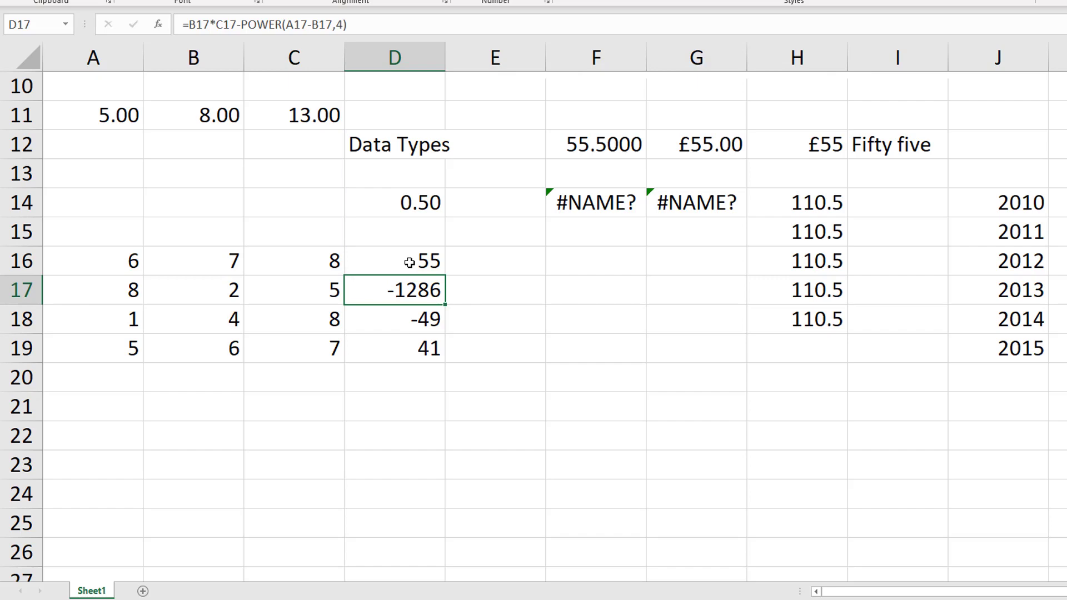
click(307, 260)
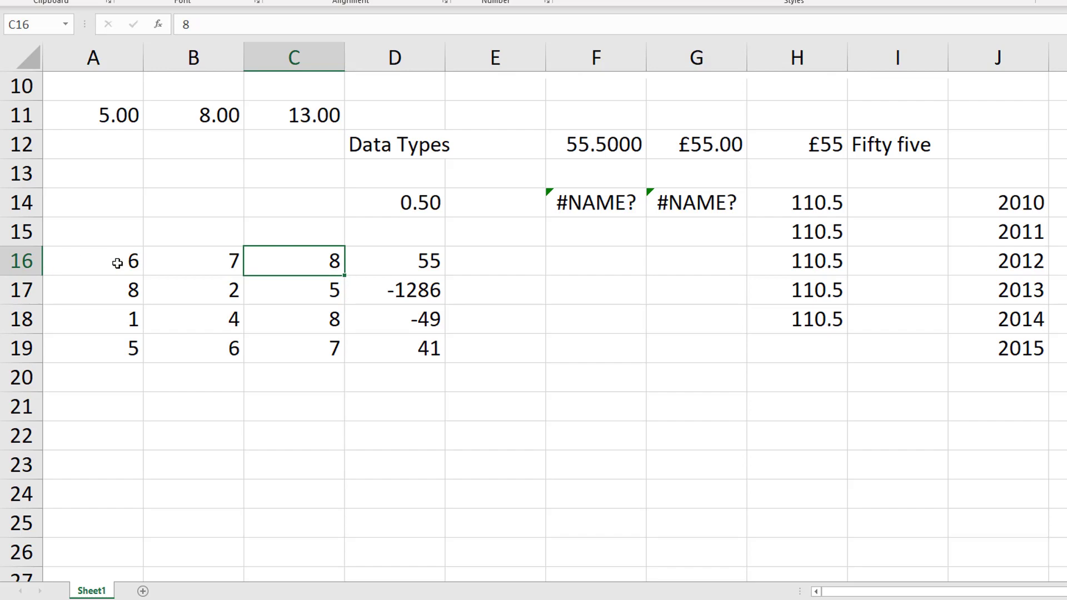
click(424, 263)
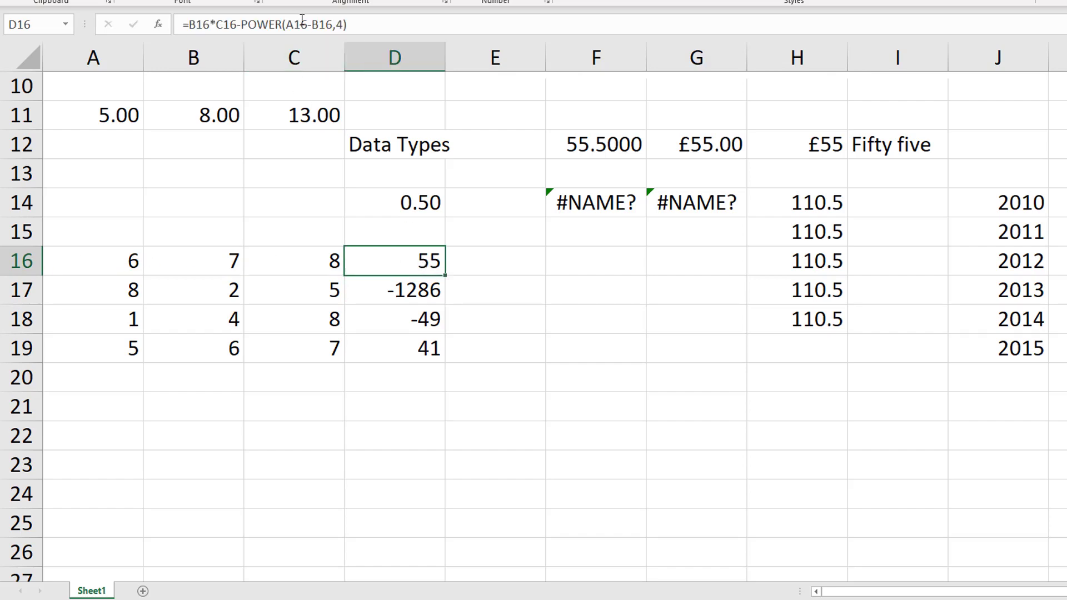
click(415, 296)
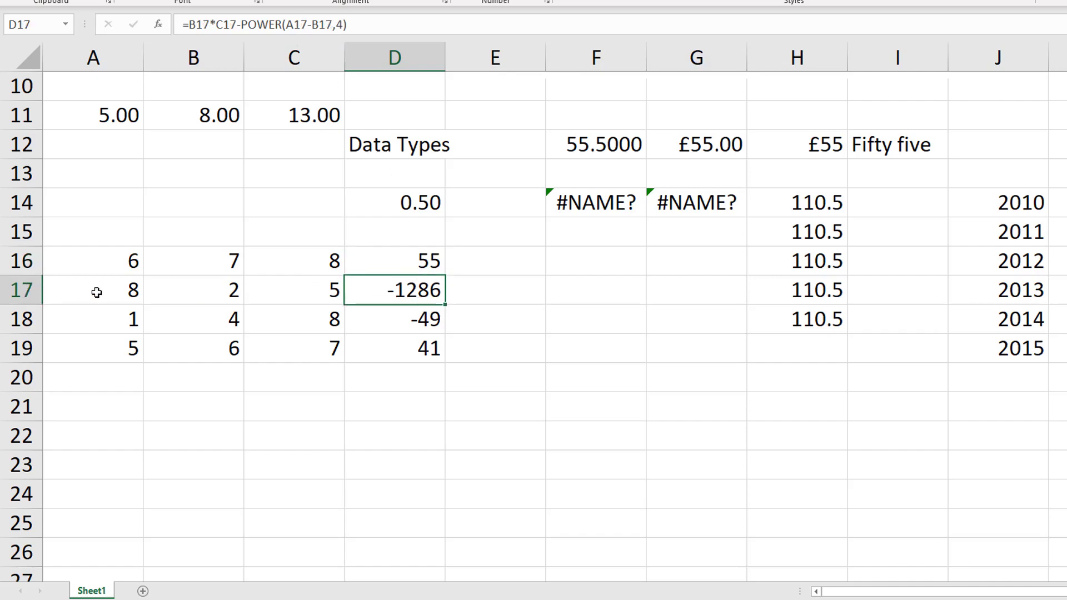
click(376, 325)
click(393, 352)
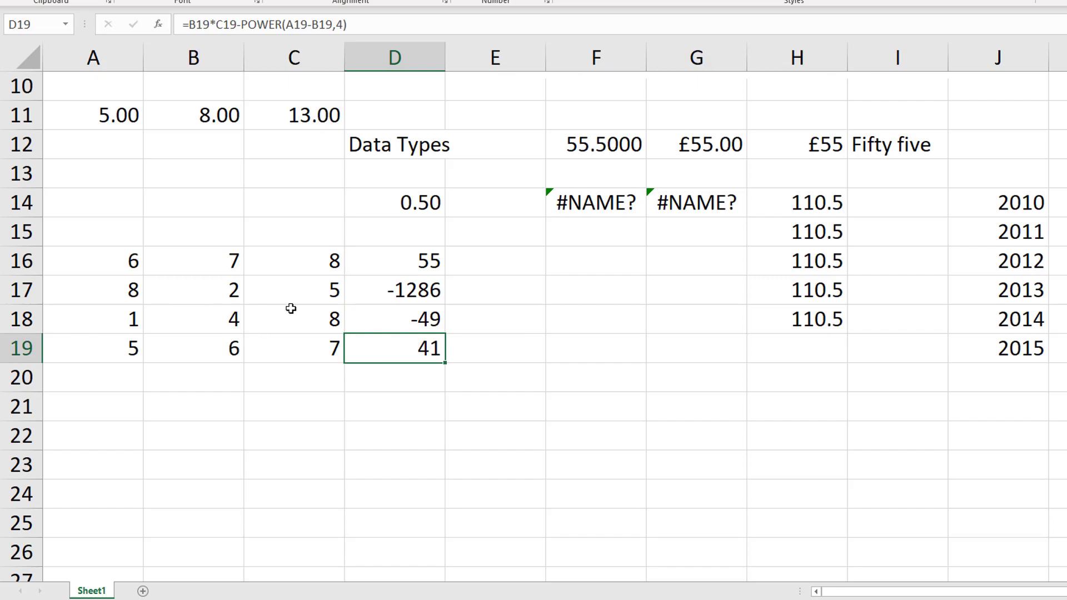
- Enter 7 in A21 and 1 in B21, then fill the 7 down to A30
scroll(291, 308, down, 2)
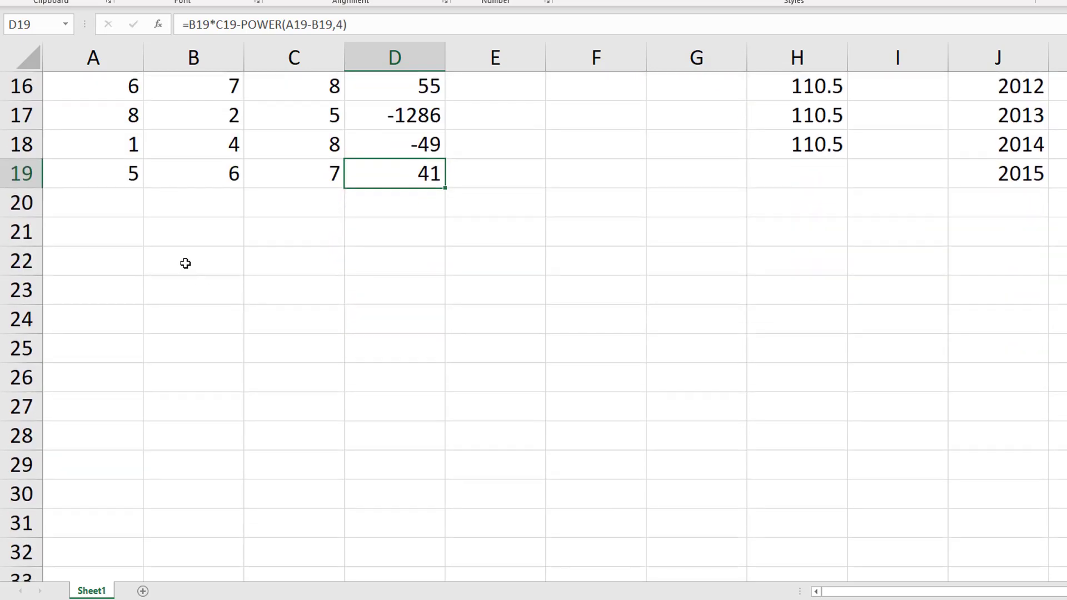
click(122, 232)
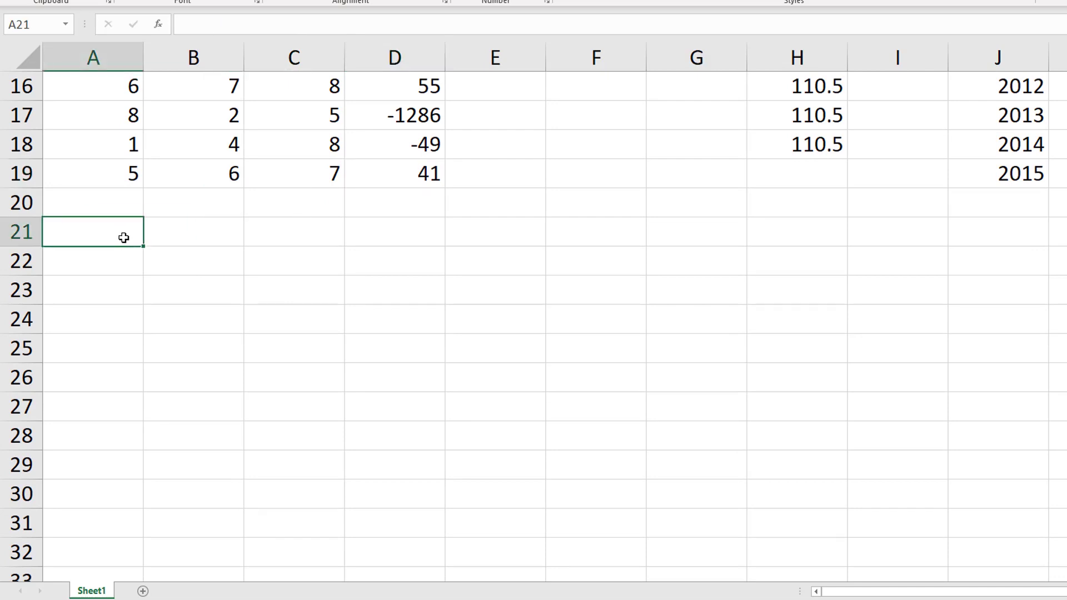
text(7)
click(228, 228)
text(1)
click(136, 242)
drag(132, 307, 124, 500)
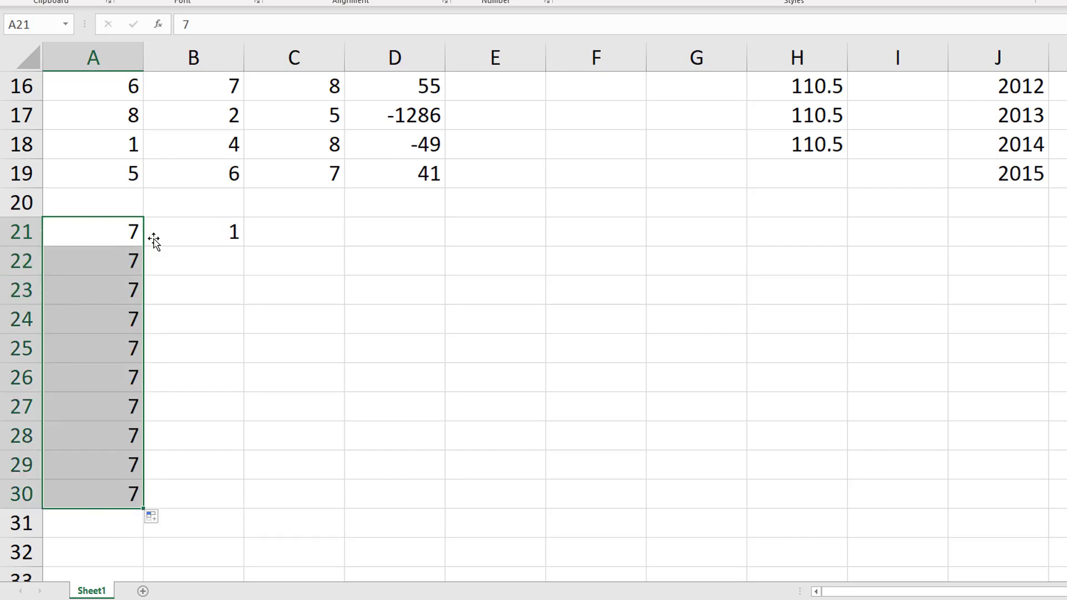
- Seed B21:B22 with 1 and 2 and select them to build the 1–10 series
click(217, 233)
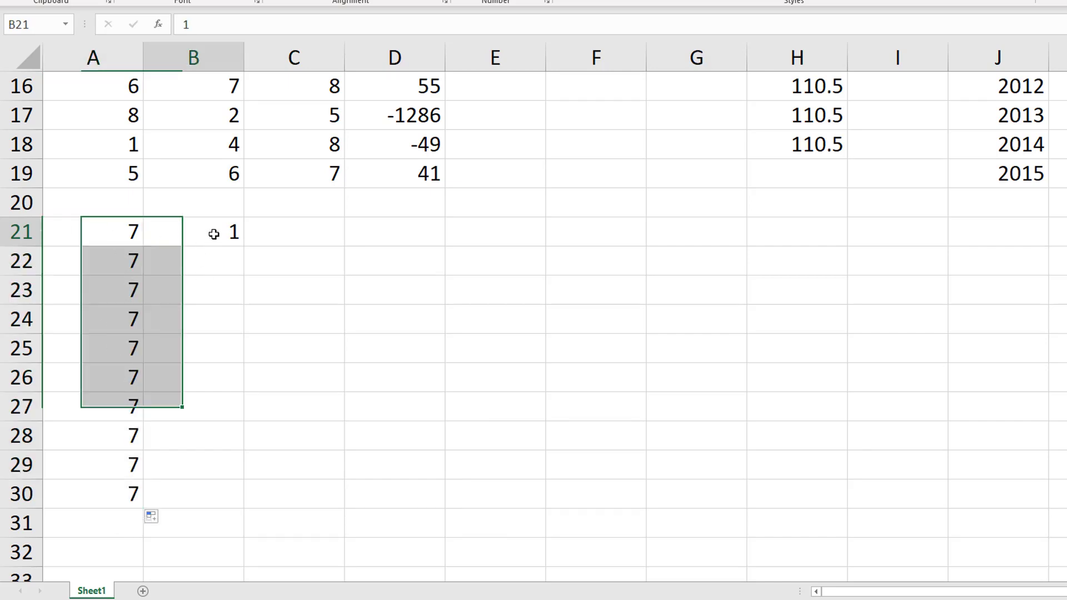
drag(243, 245, 240, 297)
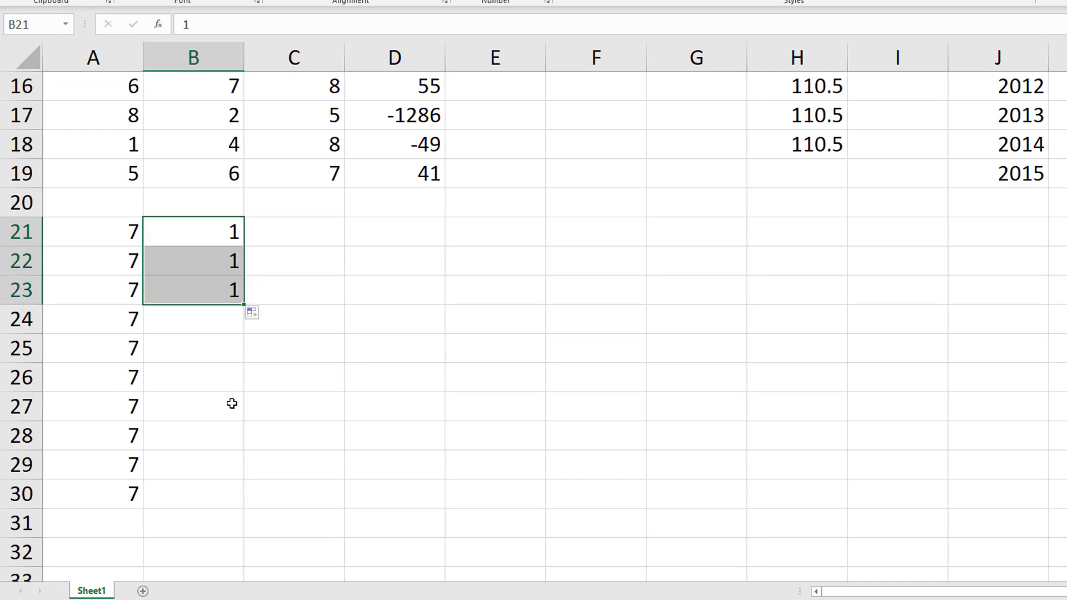
key(ctrl+z)
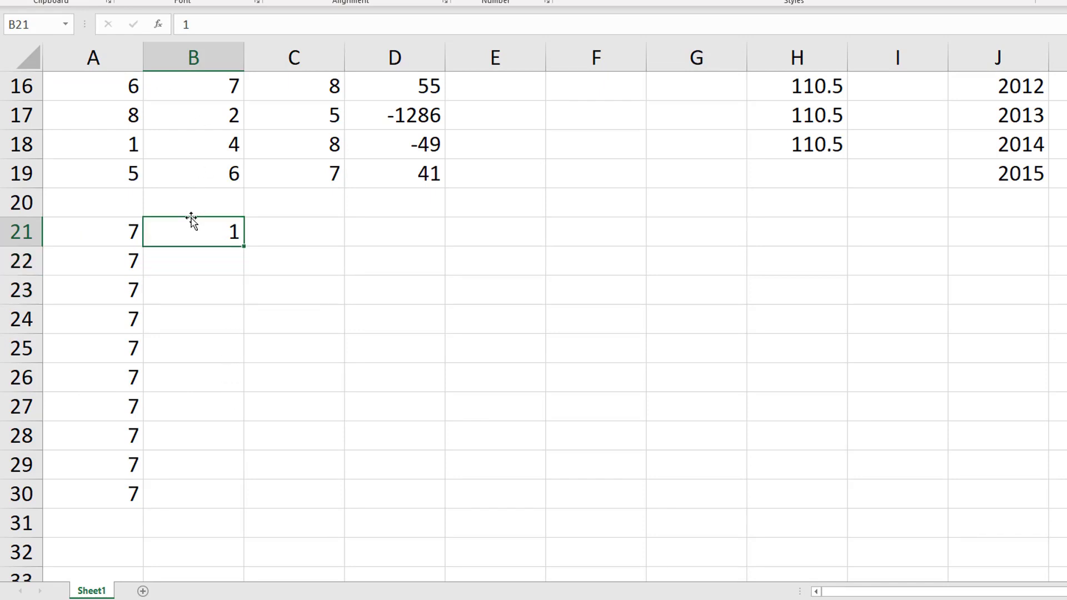
click(205, 269)
text(2)
key(Return)
key(Return)
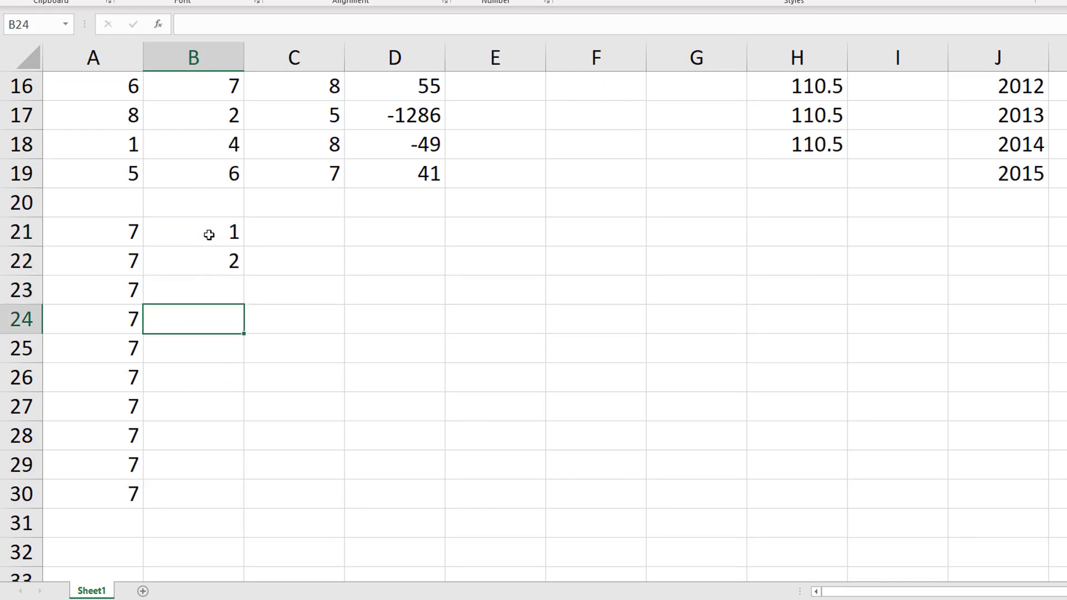
drag(210, 234, 223, 509)
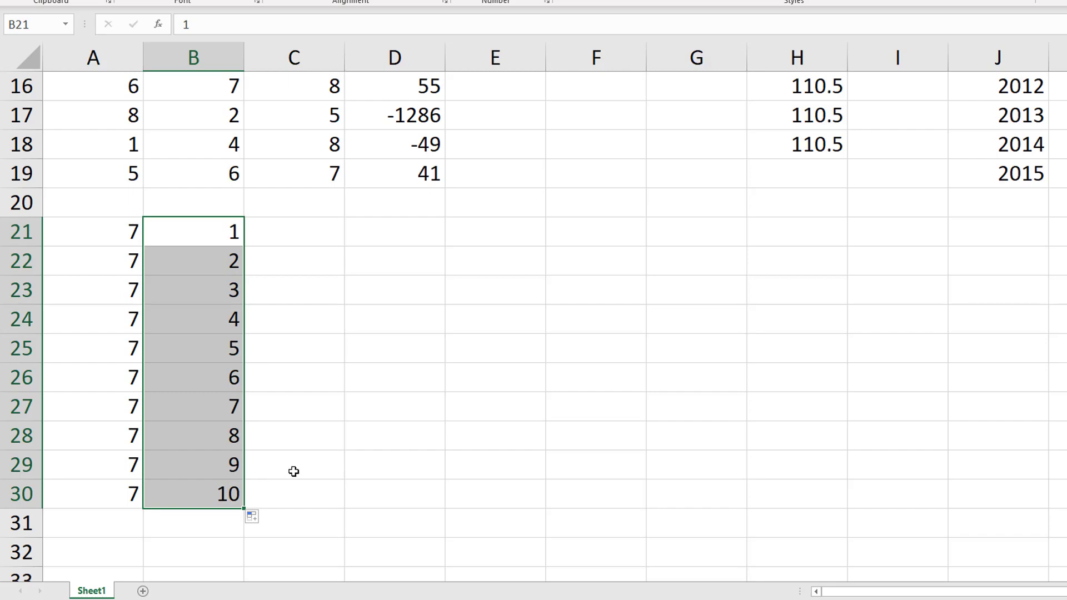
- Enter =A21*B21 in C21 and fill it down to C30
click(281, 239)
text(=)
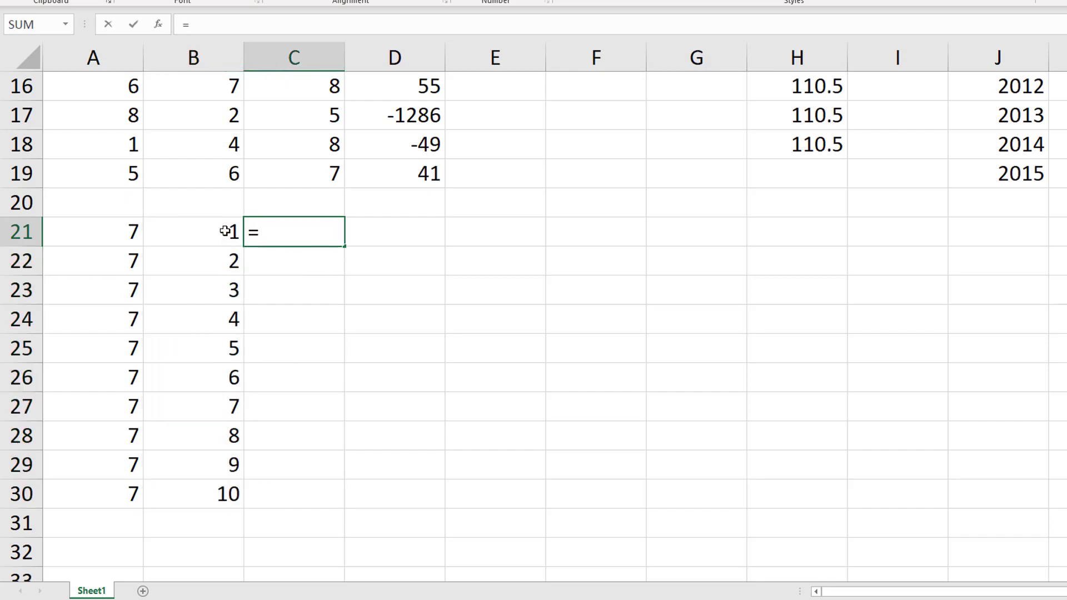
click(120, 232)
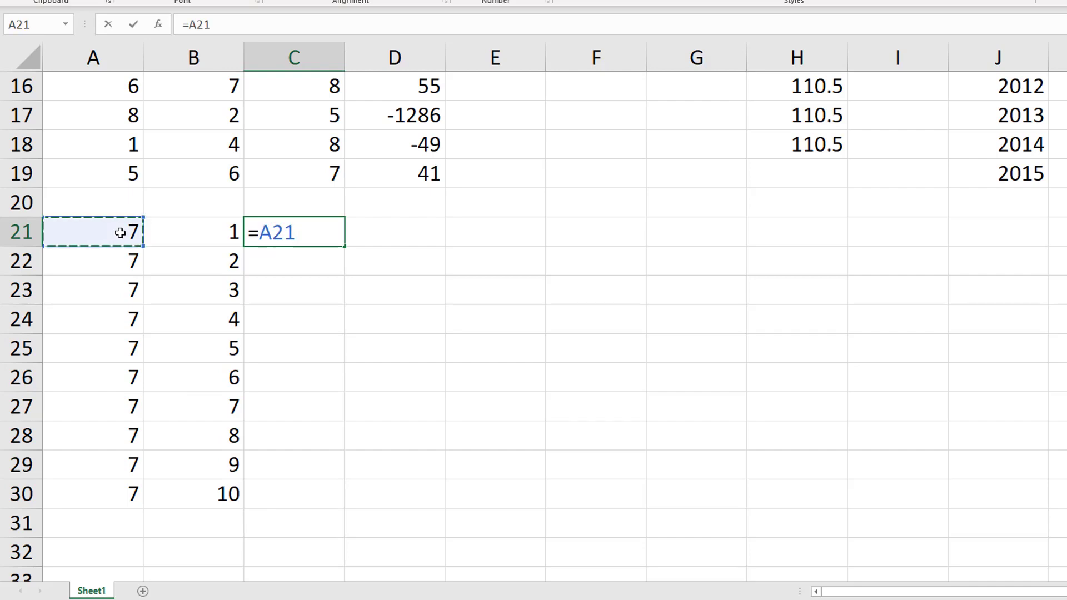
text(*)
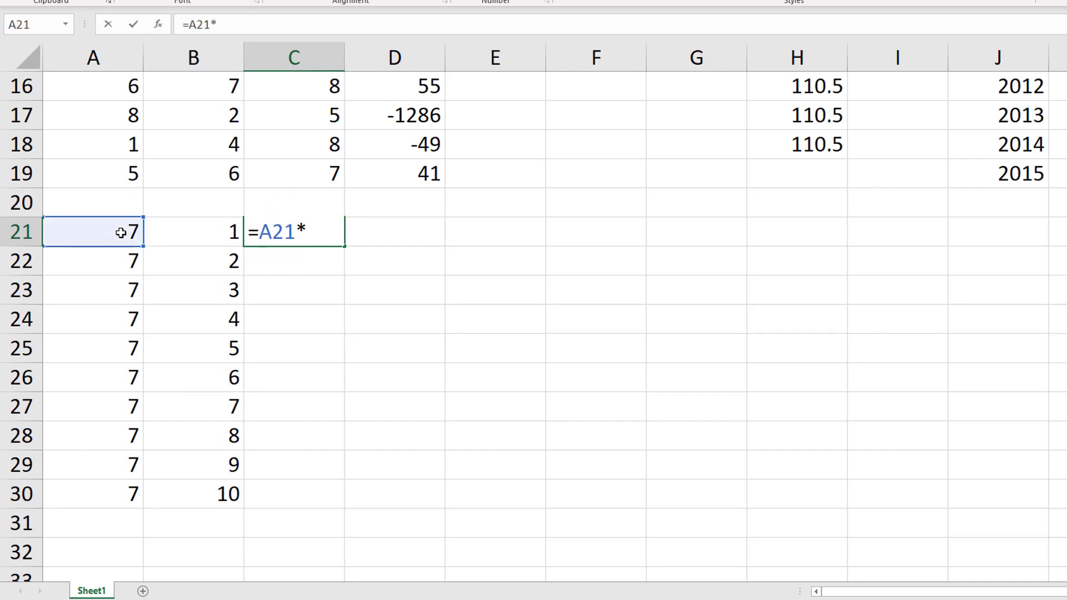
click(190, 234)
key(Return)
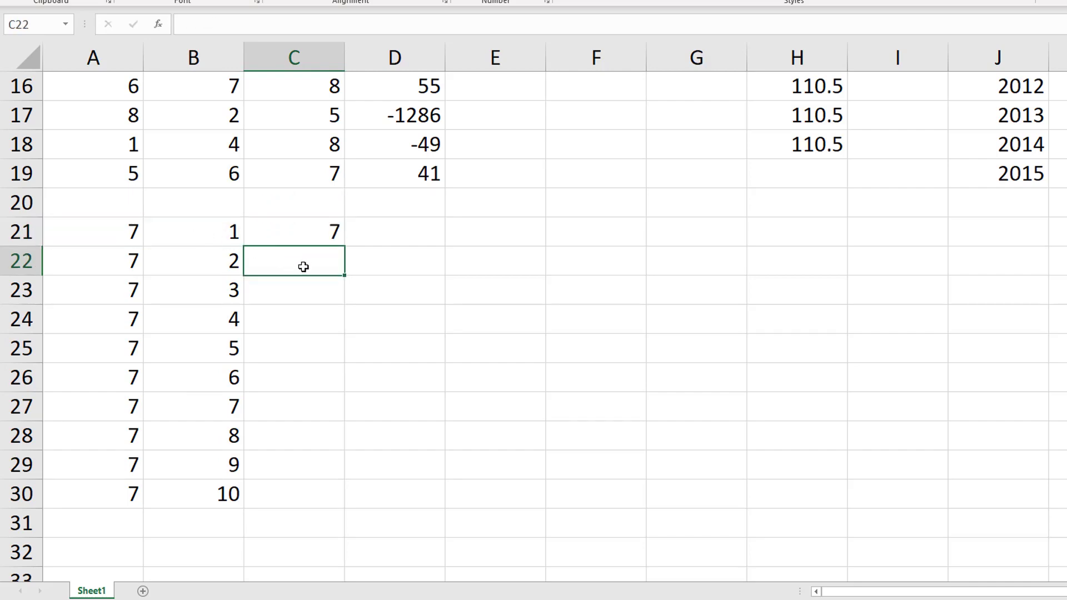
click(327, 238)
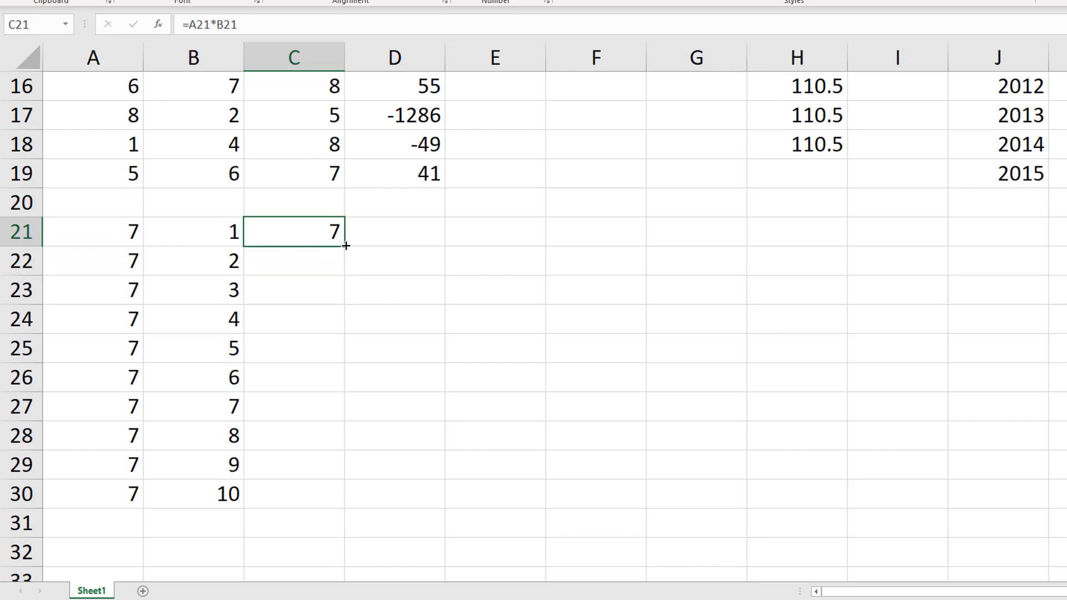
drag(344, 247, 334, 502)
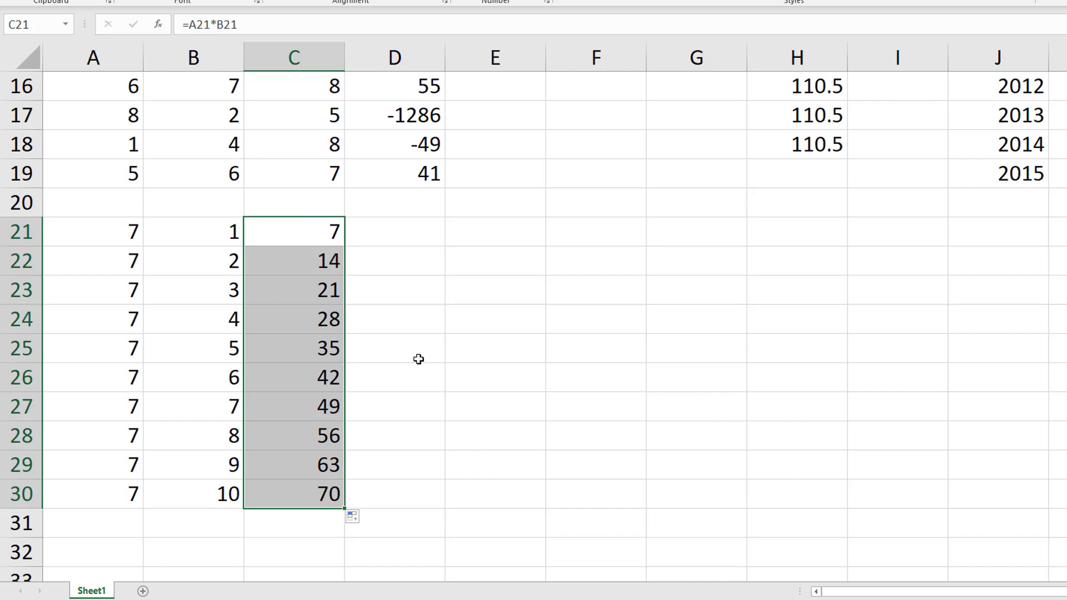
- Change A25 to 9 so C25 shows 45, then check the division formula in C7
click(122, 348)
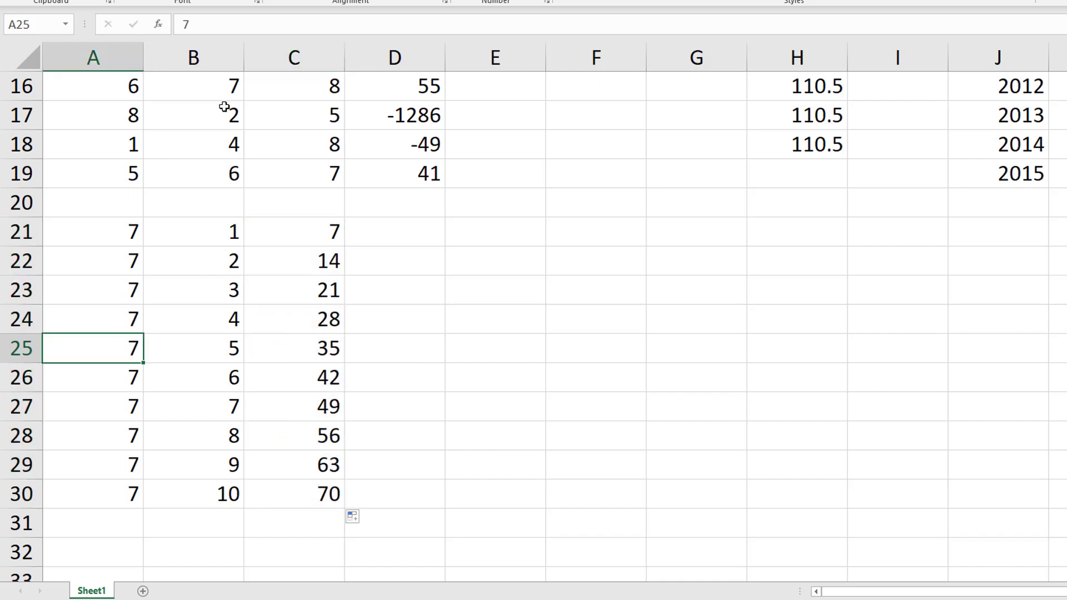
text(9)
click(478, 291)
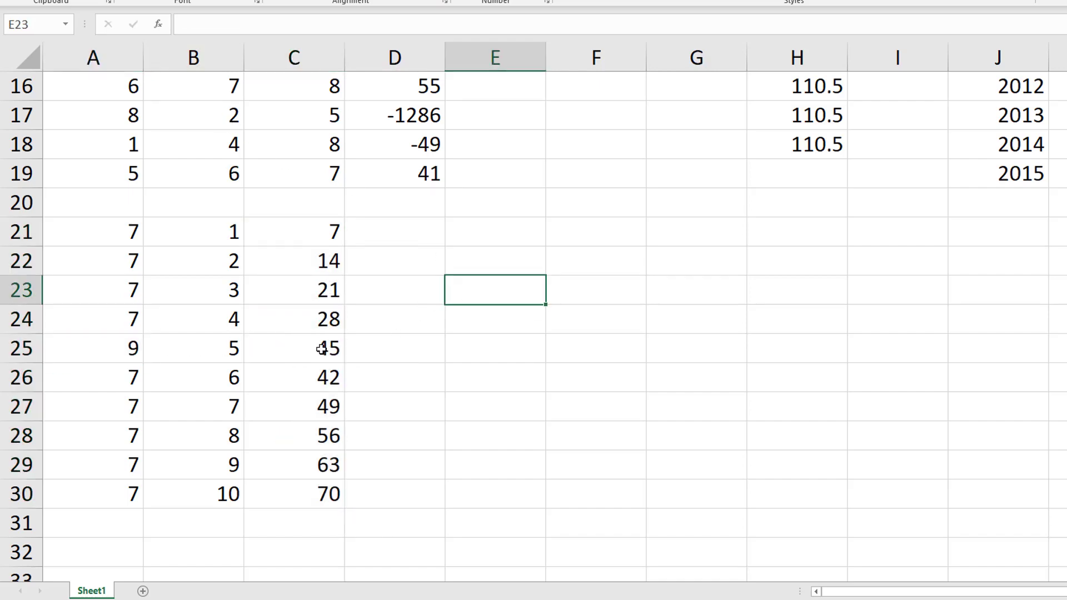
click(321, 350)
scroll(432, 355, up, 5)
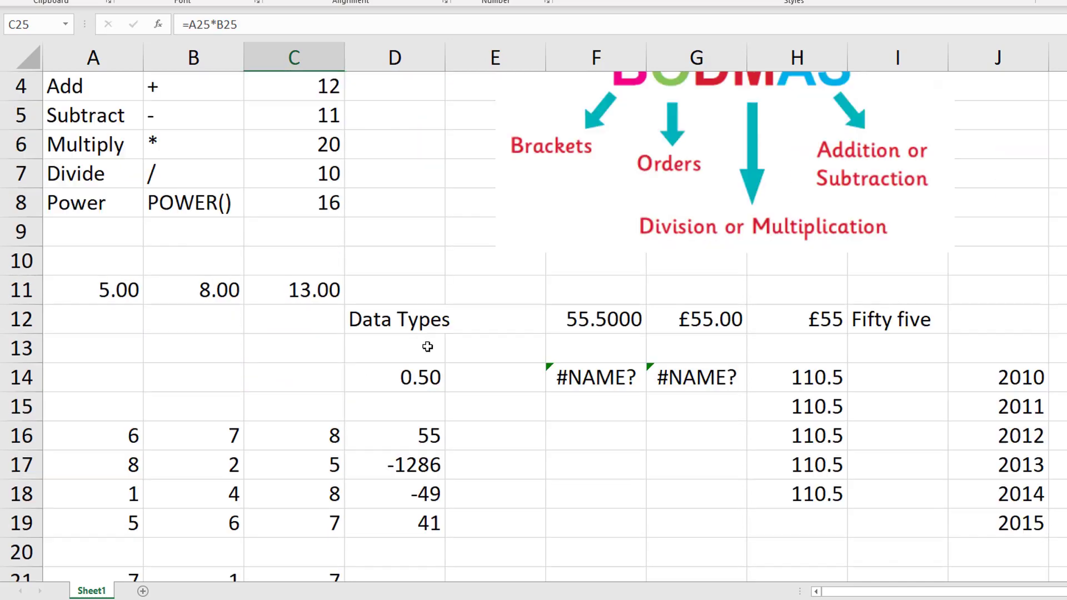
click(325, 260)
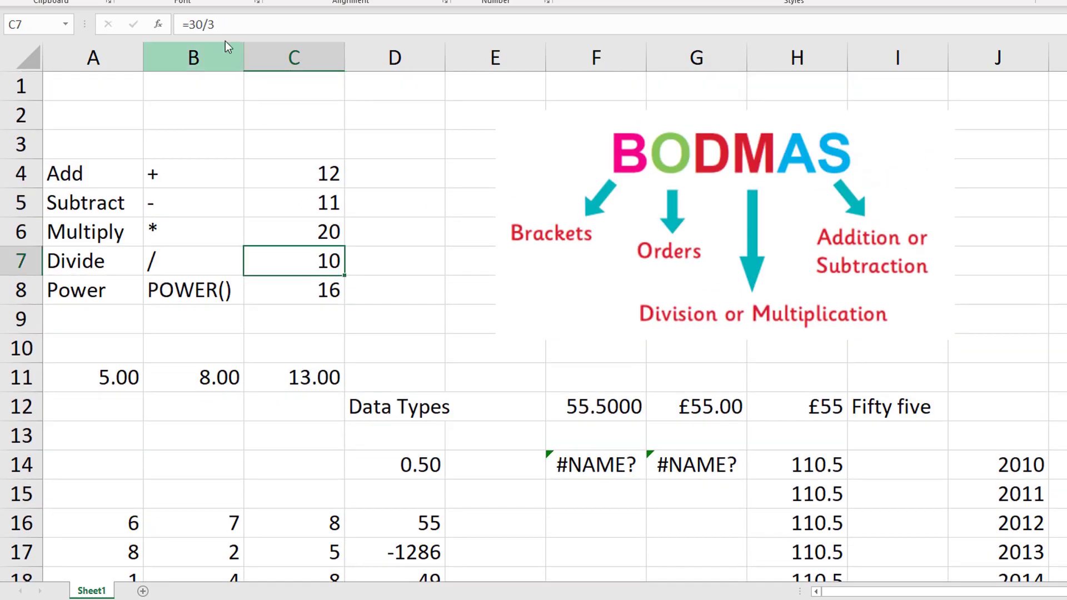
scroll(348, 280, down, 6)
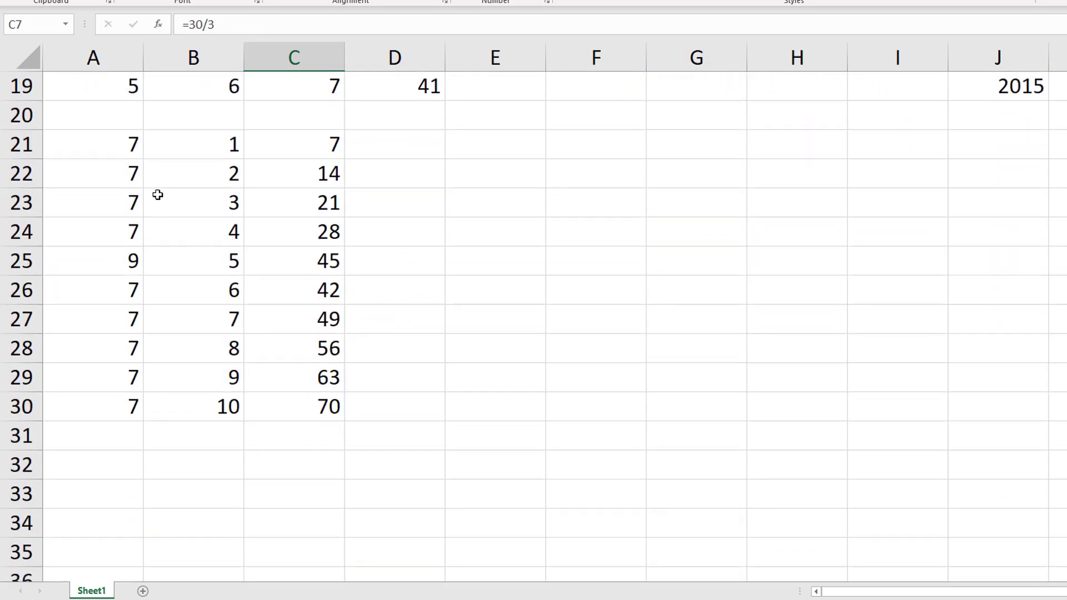
- Enter 9 in A21, fill it down to A30, and select the 9–90 products in C21:C30
click(128, 144)
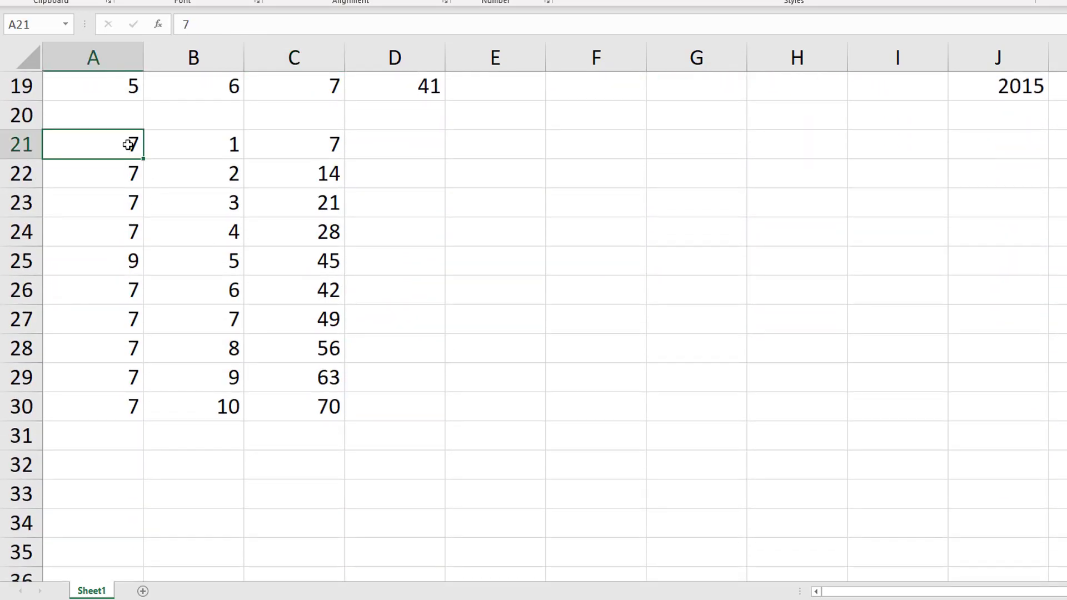
text(9)
key(Return)
click(135, 143)
drag(146, 158, 146, 413)
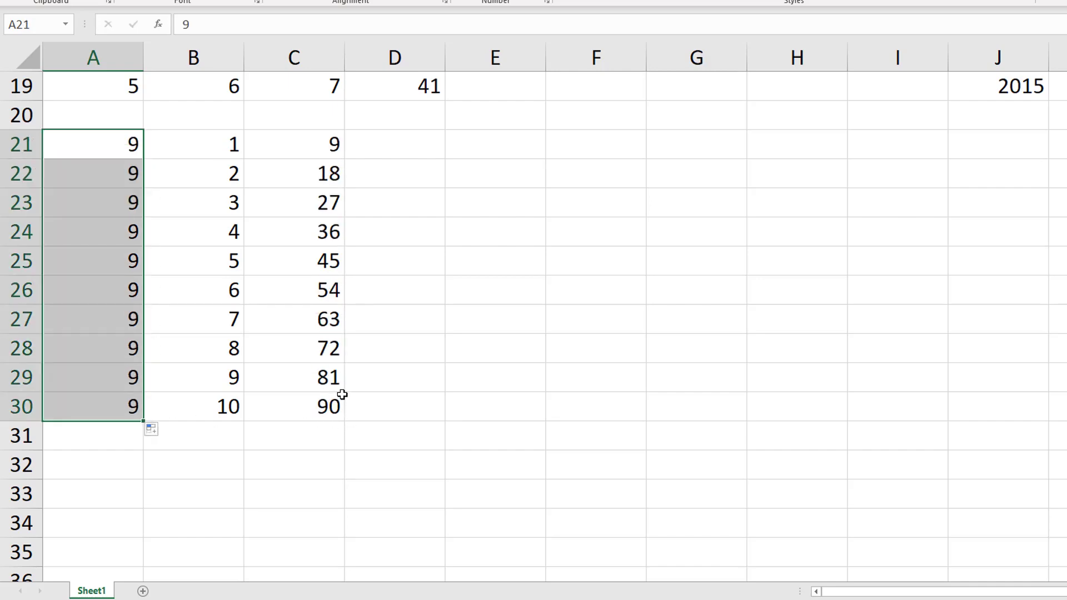
drag(312, 150, 330, 406)
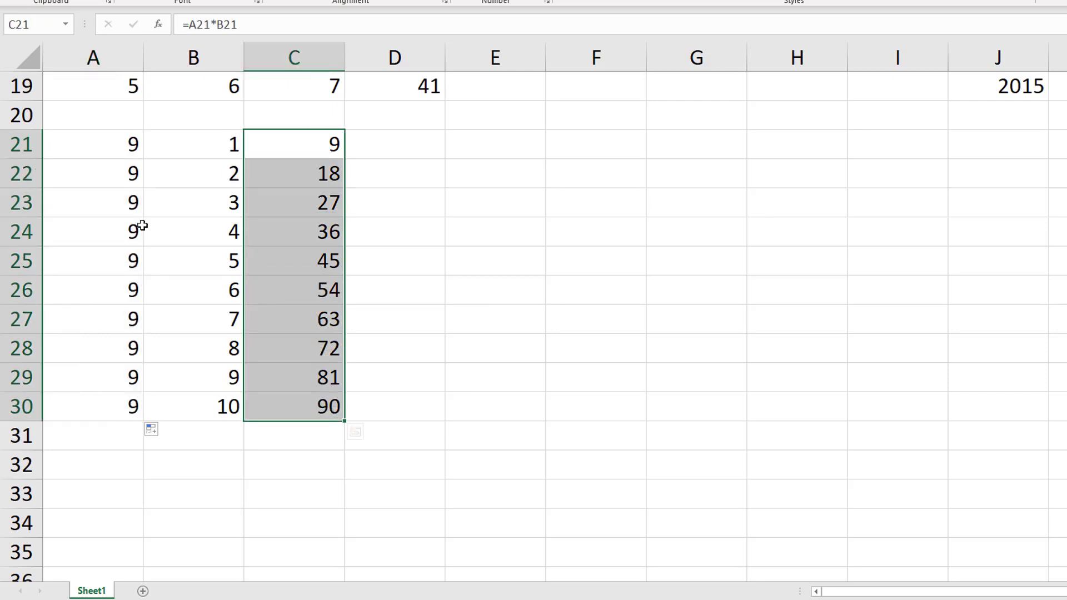
scroll(889, 297, down, 1)
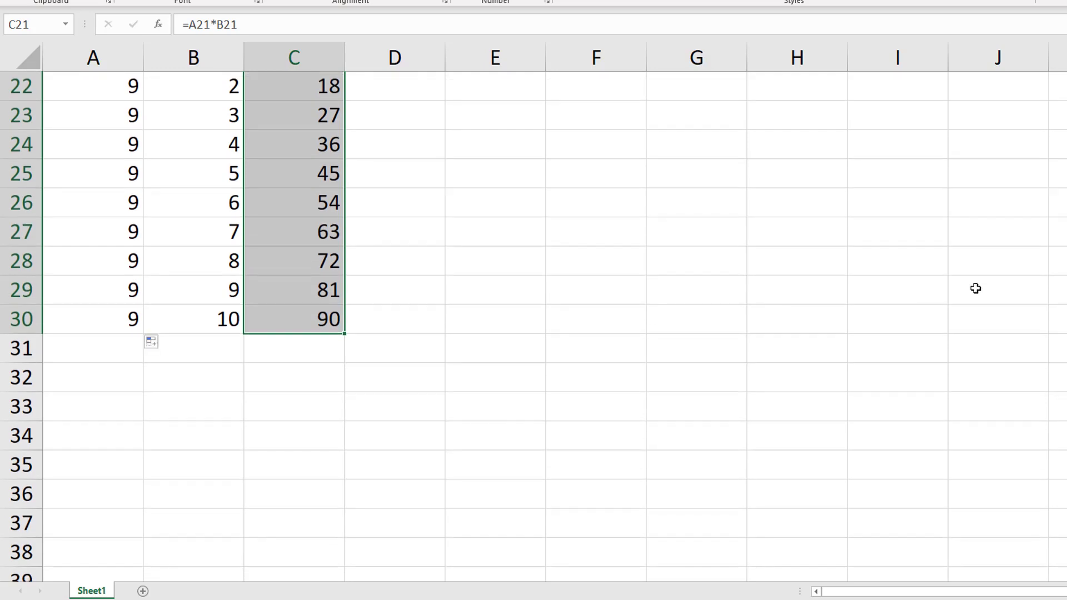
- Enter =A27*B27 in J29 so it returns 63
click(997, 295)
text(=)
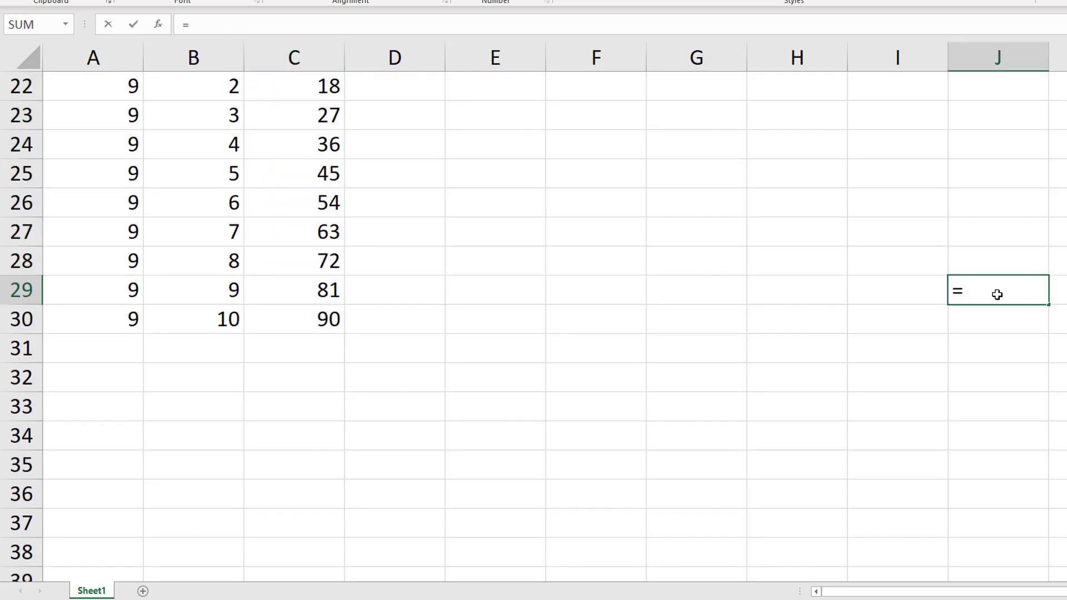
click(111, 234)
text(*)
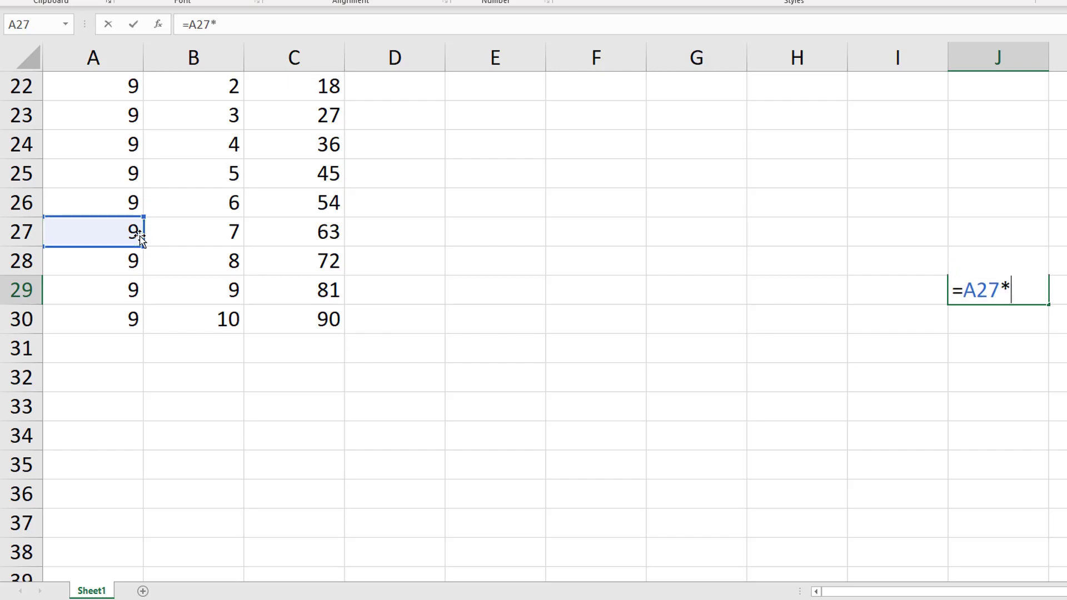
click(186, 234)
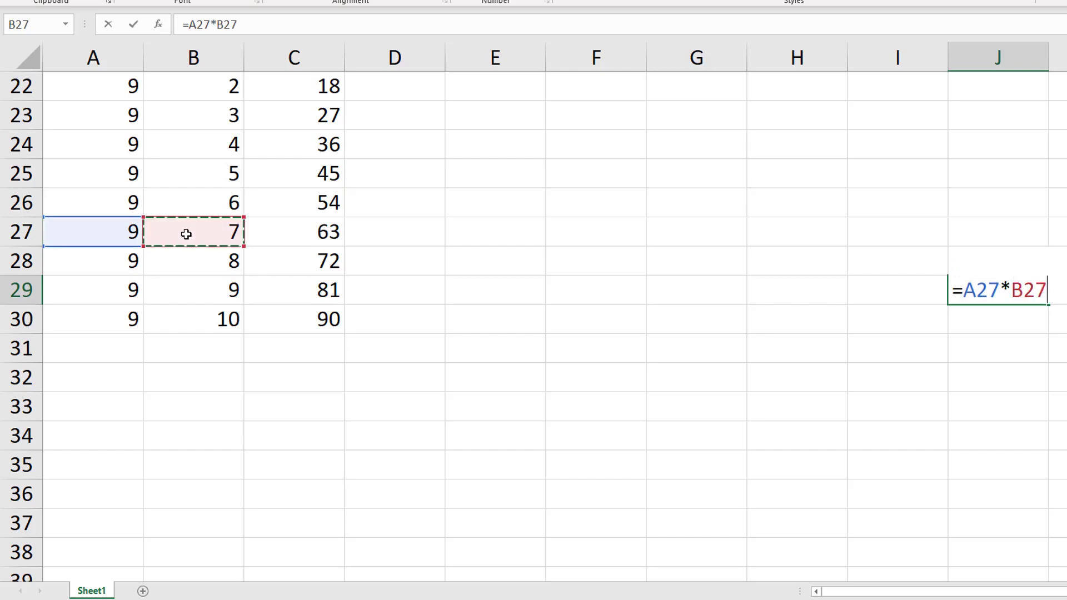
key(Return)
scroll(740, 301, up, 2)
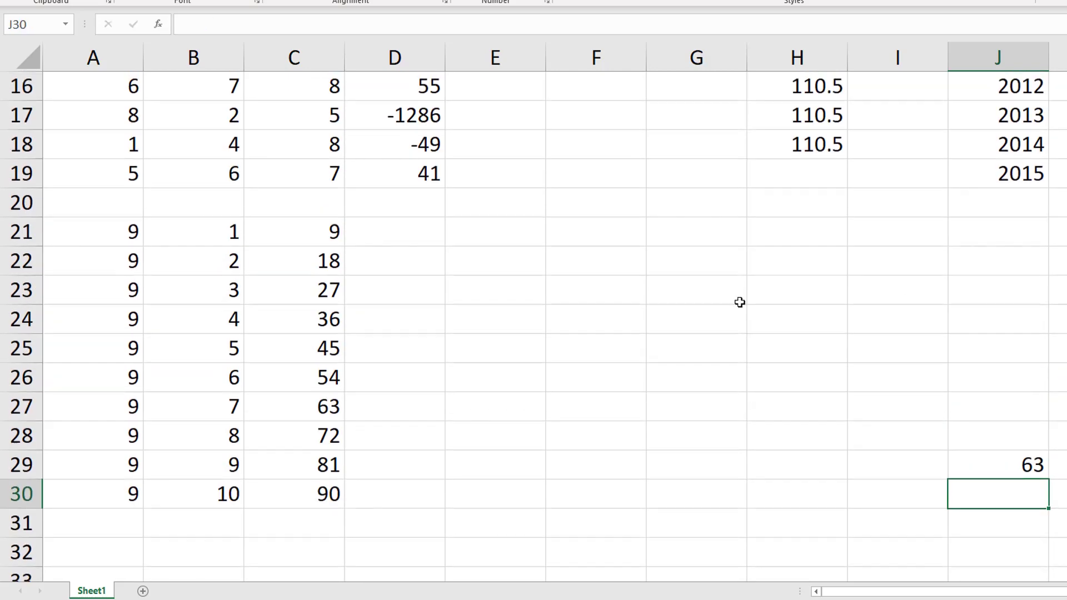
scroll(744, 315, up, 3)
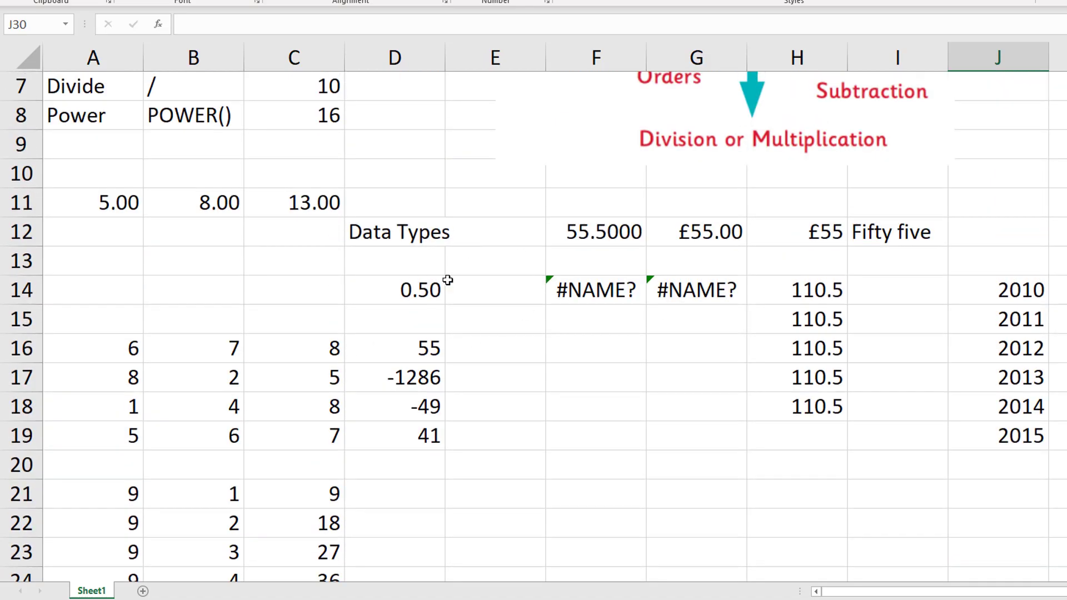
scroll(453, 280, up, 2)
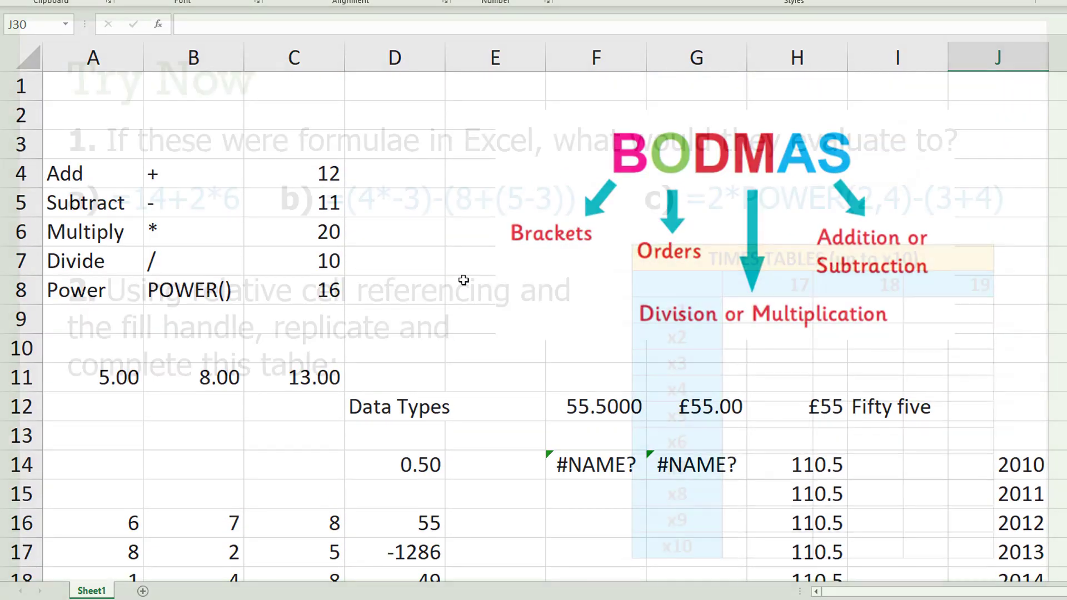